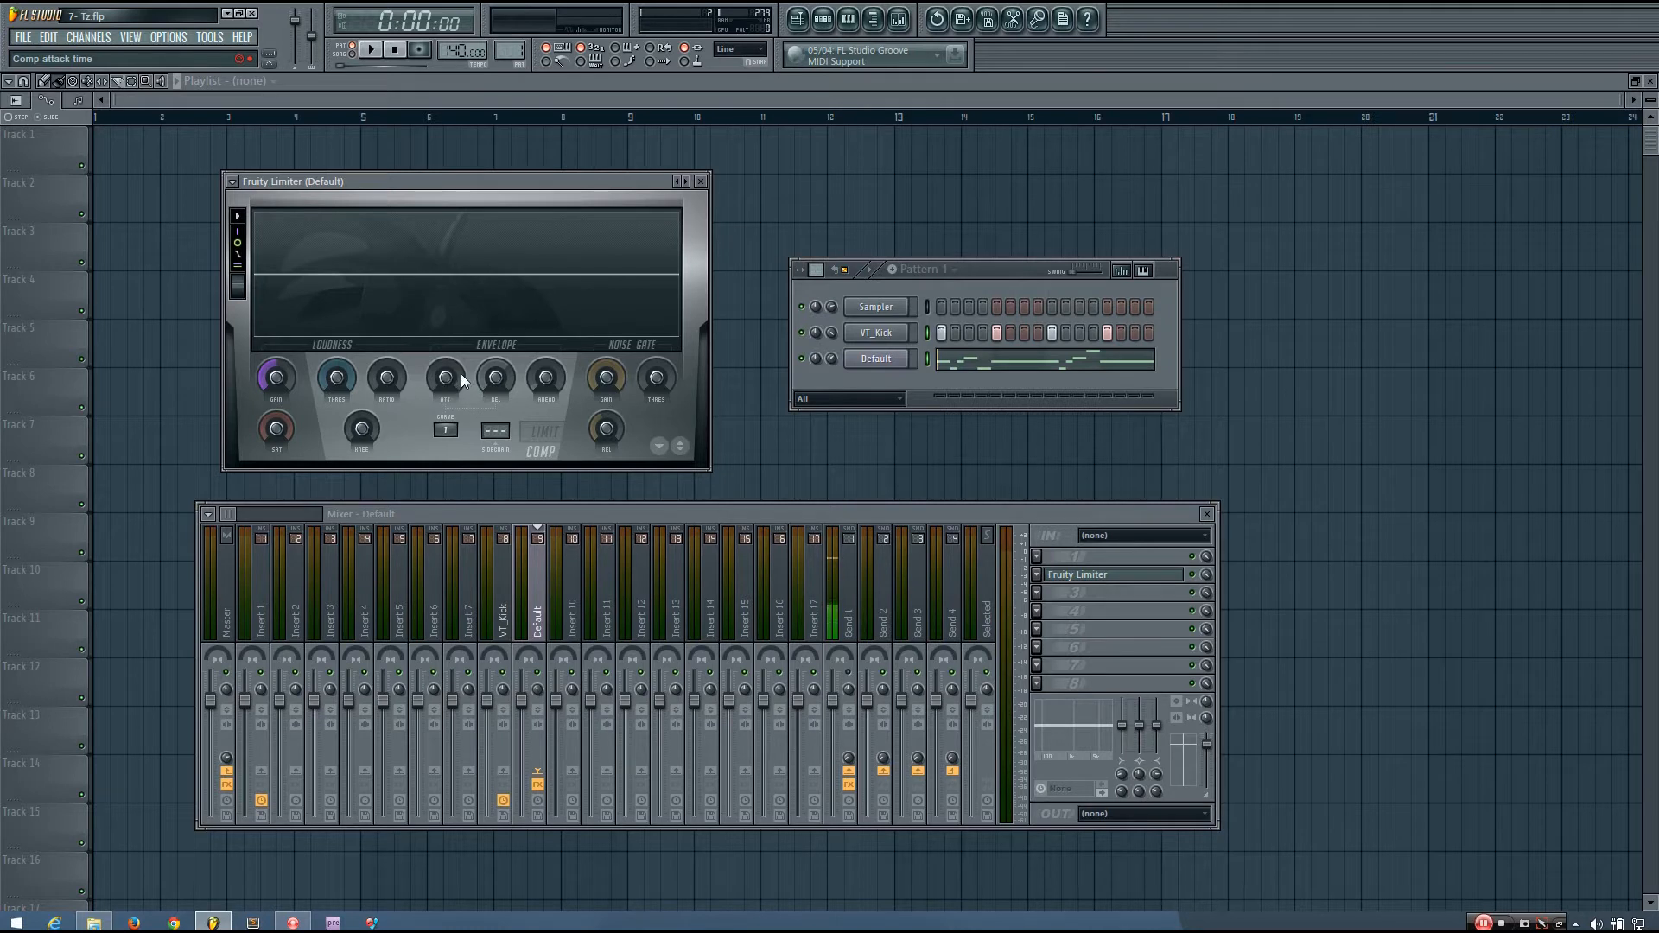
# Step: Reposition the mixer, step sequencer and Fruity Limiter windows slightly within the workspace
pyautogui.moveTo(765, 514); pyautogui.dragTo(801, 539)
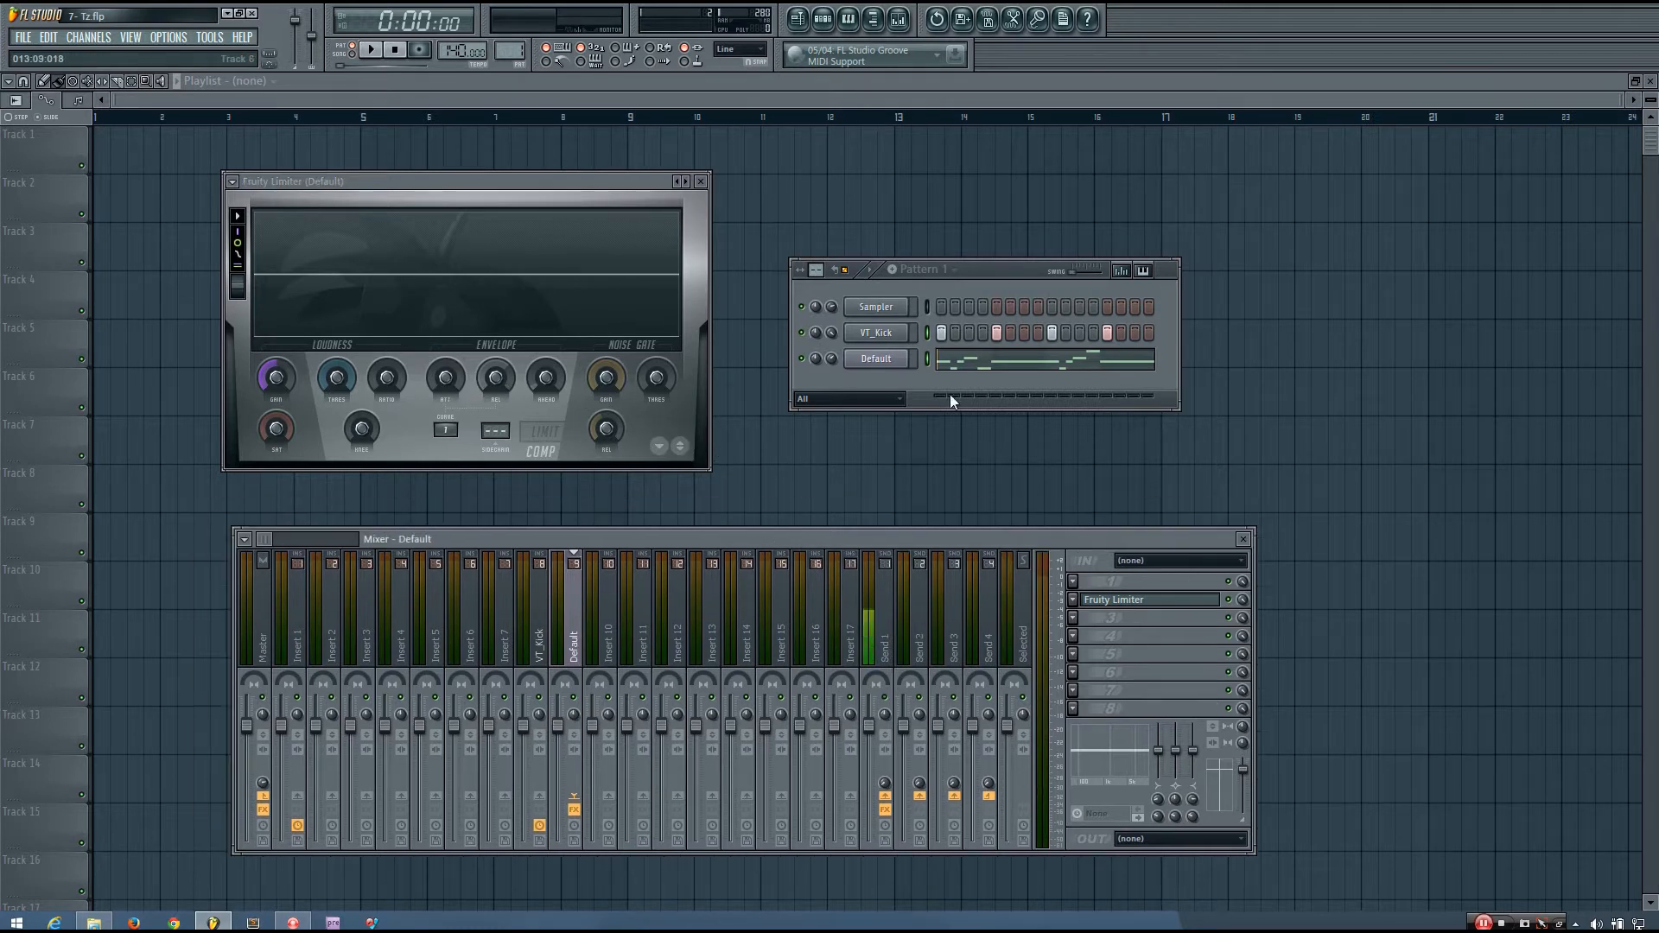
pyautogui.moveTo(1012, 272); pyautogui.dragTo(1032, 272)
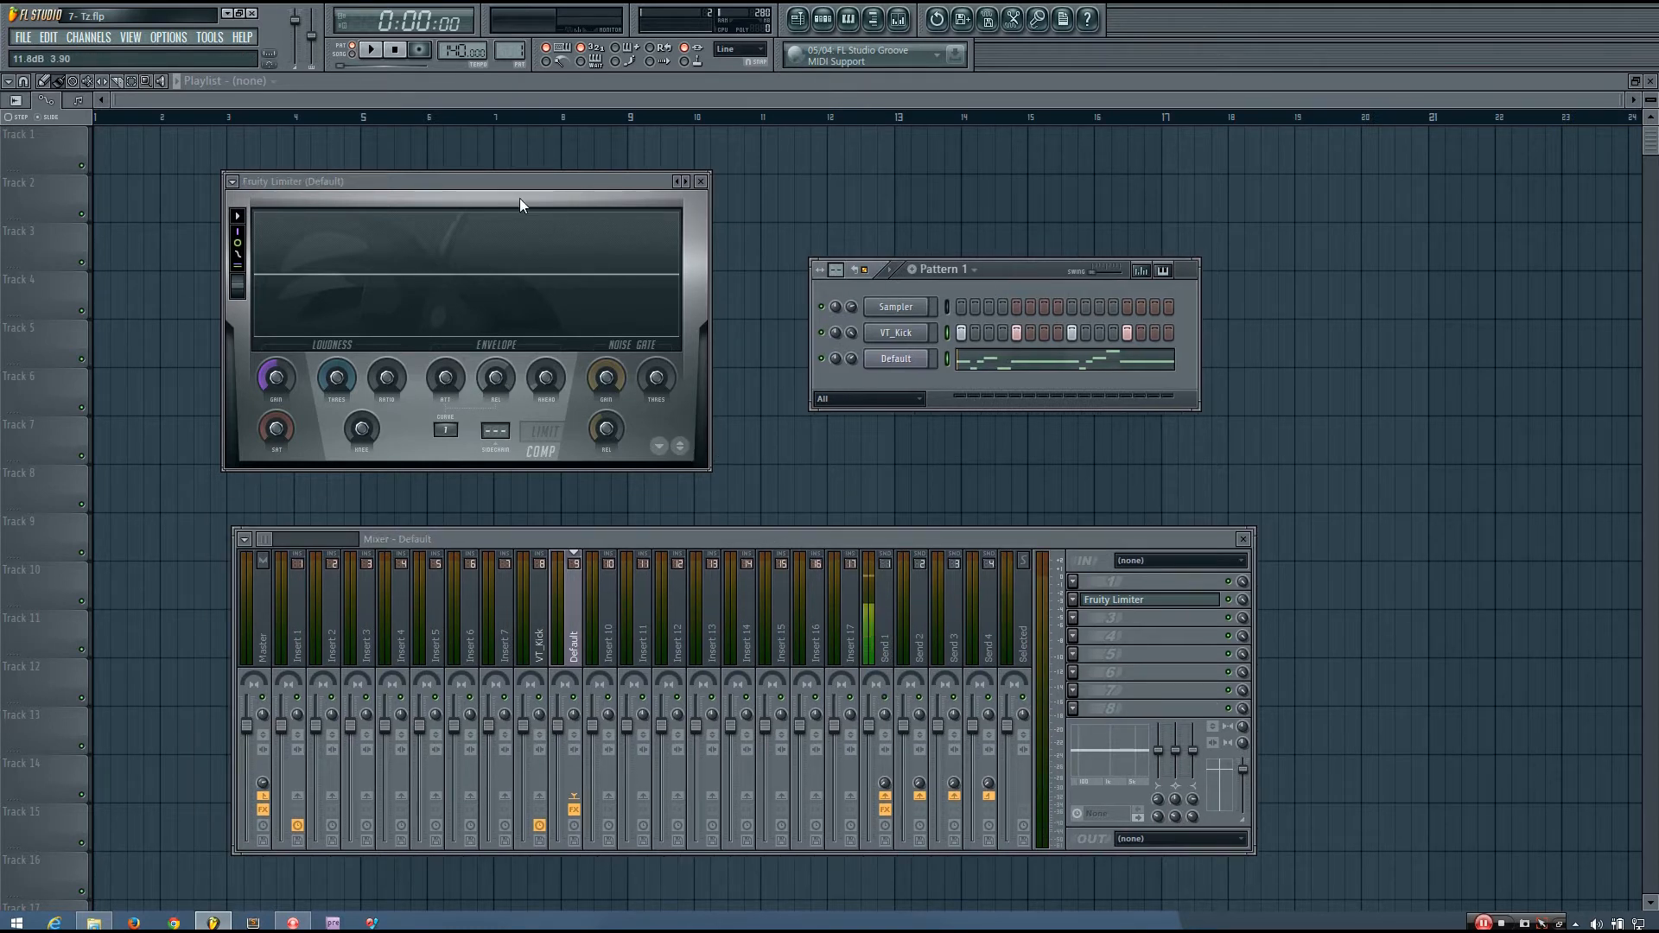
pyautogui.moveTo(522, 180); pyautogui.dragTo(546, 188)
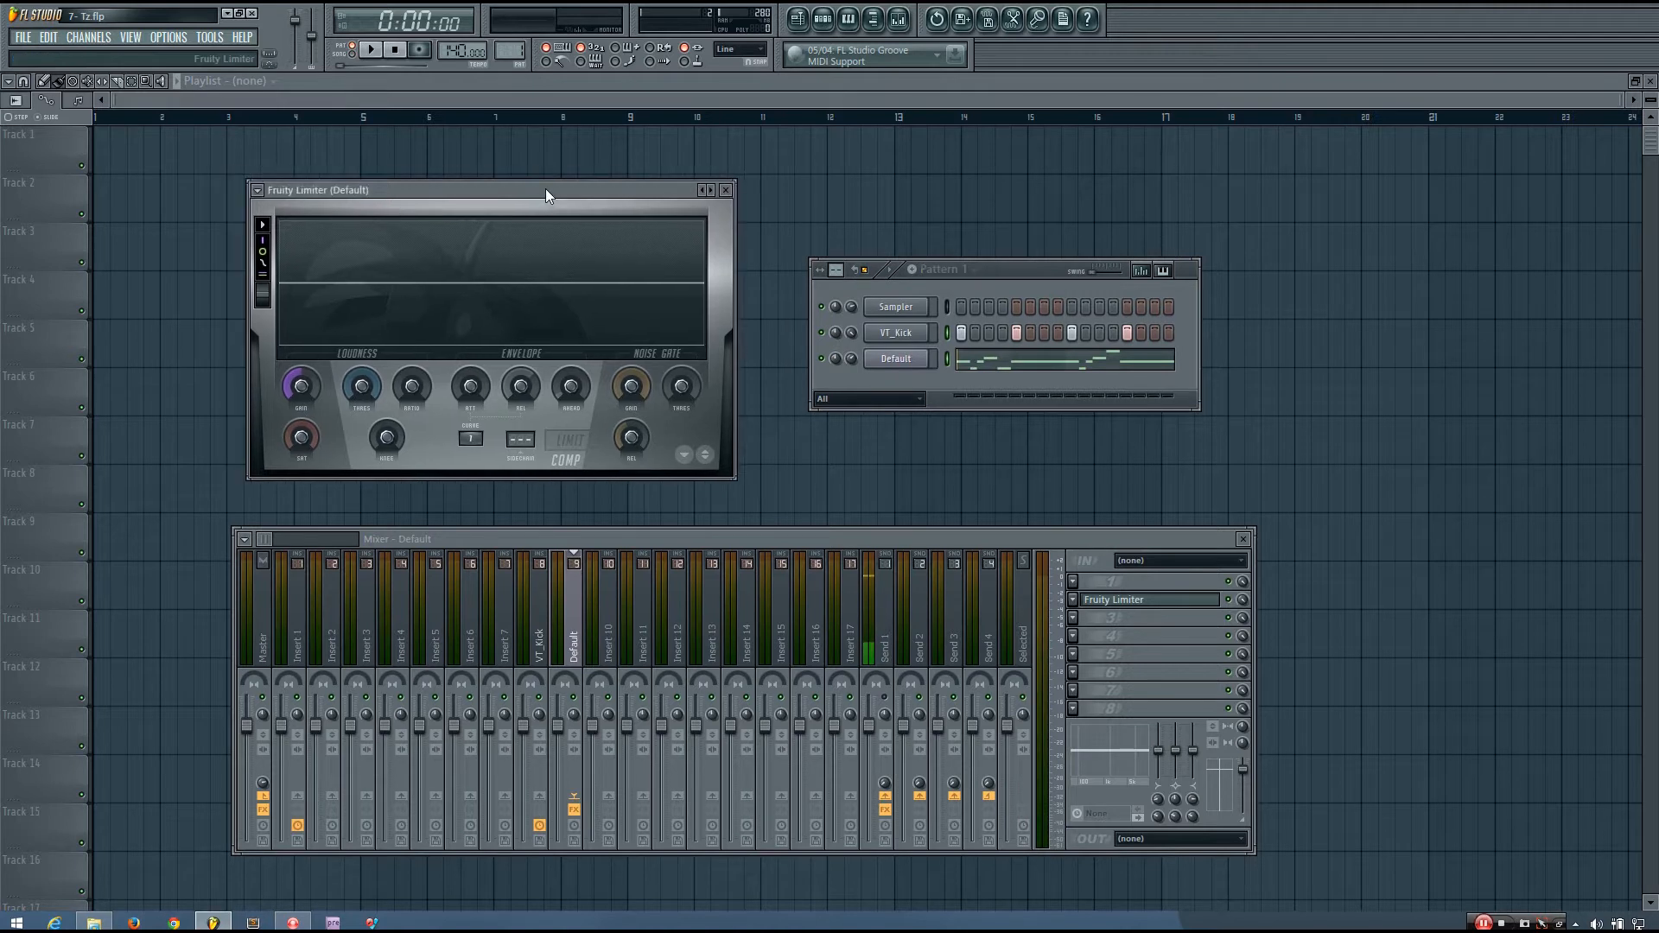
# Step: Play the pattern with VT_Kick muted, try a lower limiter threshold and a higher ratio, and reset both
pyautogui.click(823, 334)
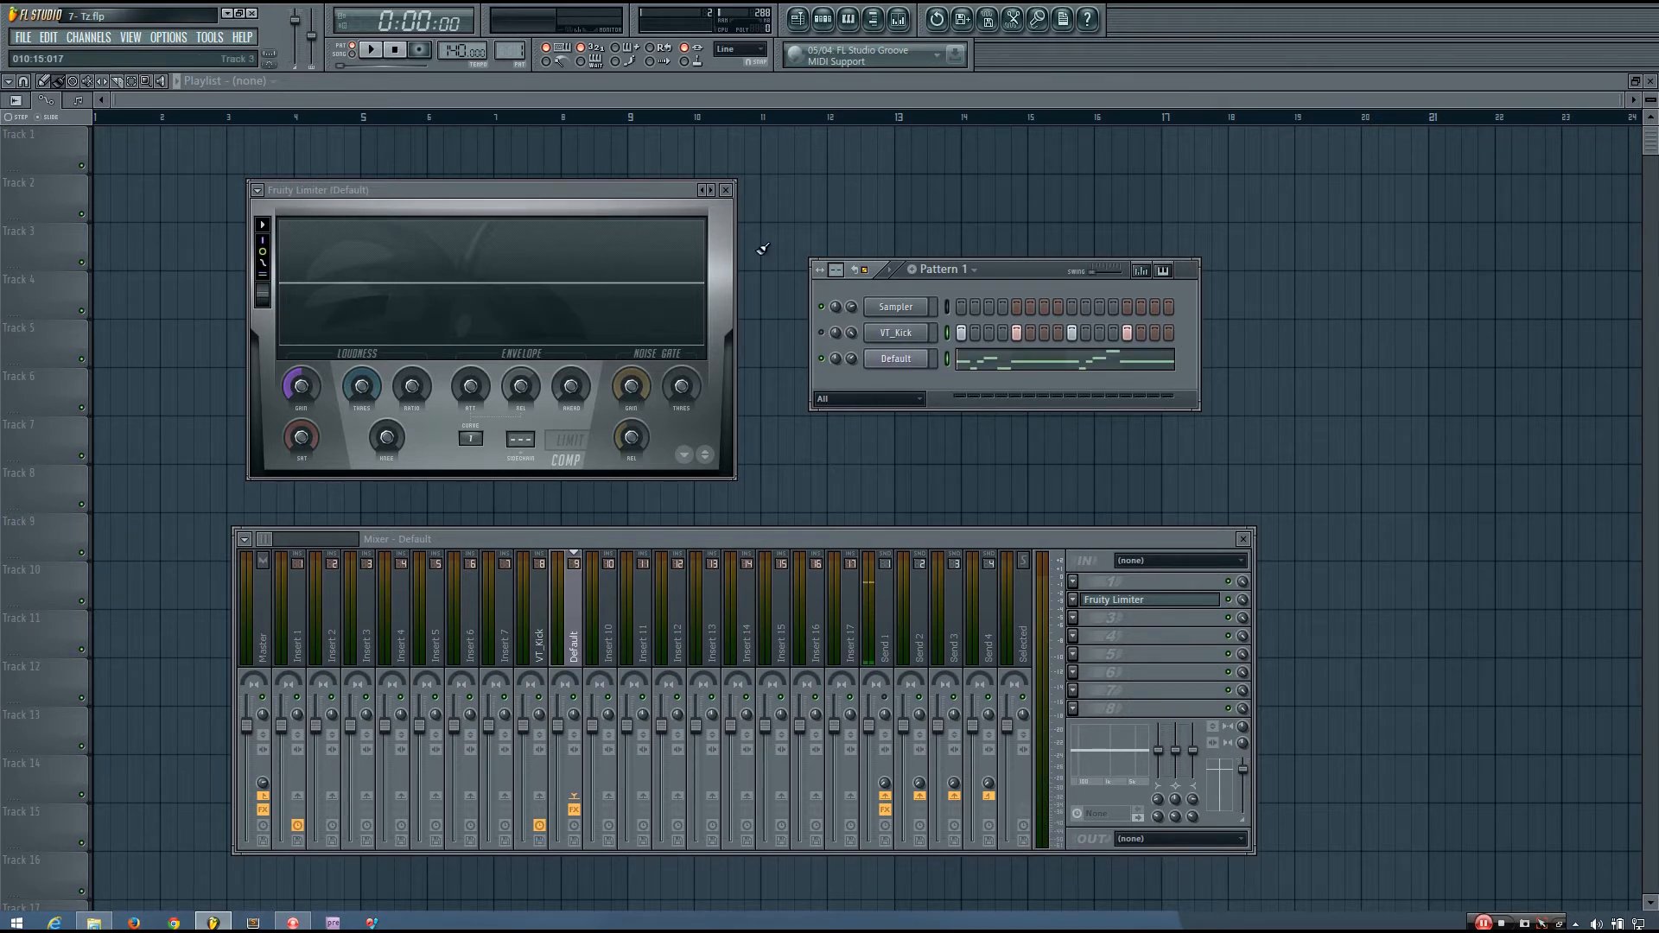
pyautogui.press('space')
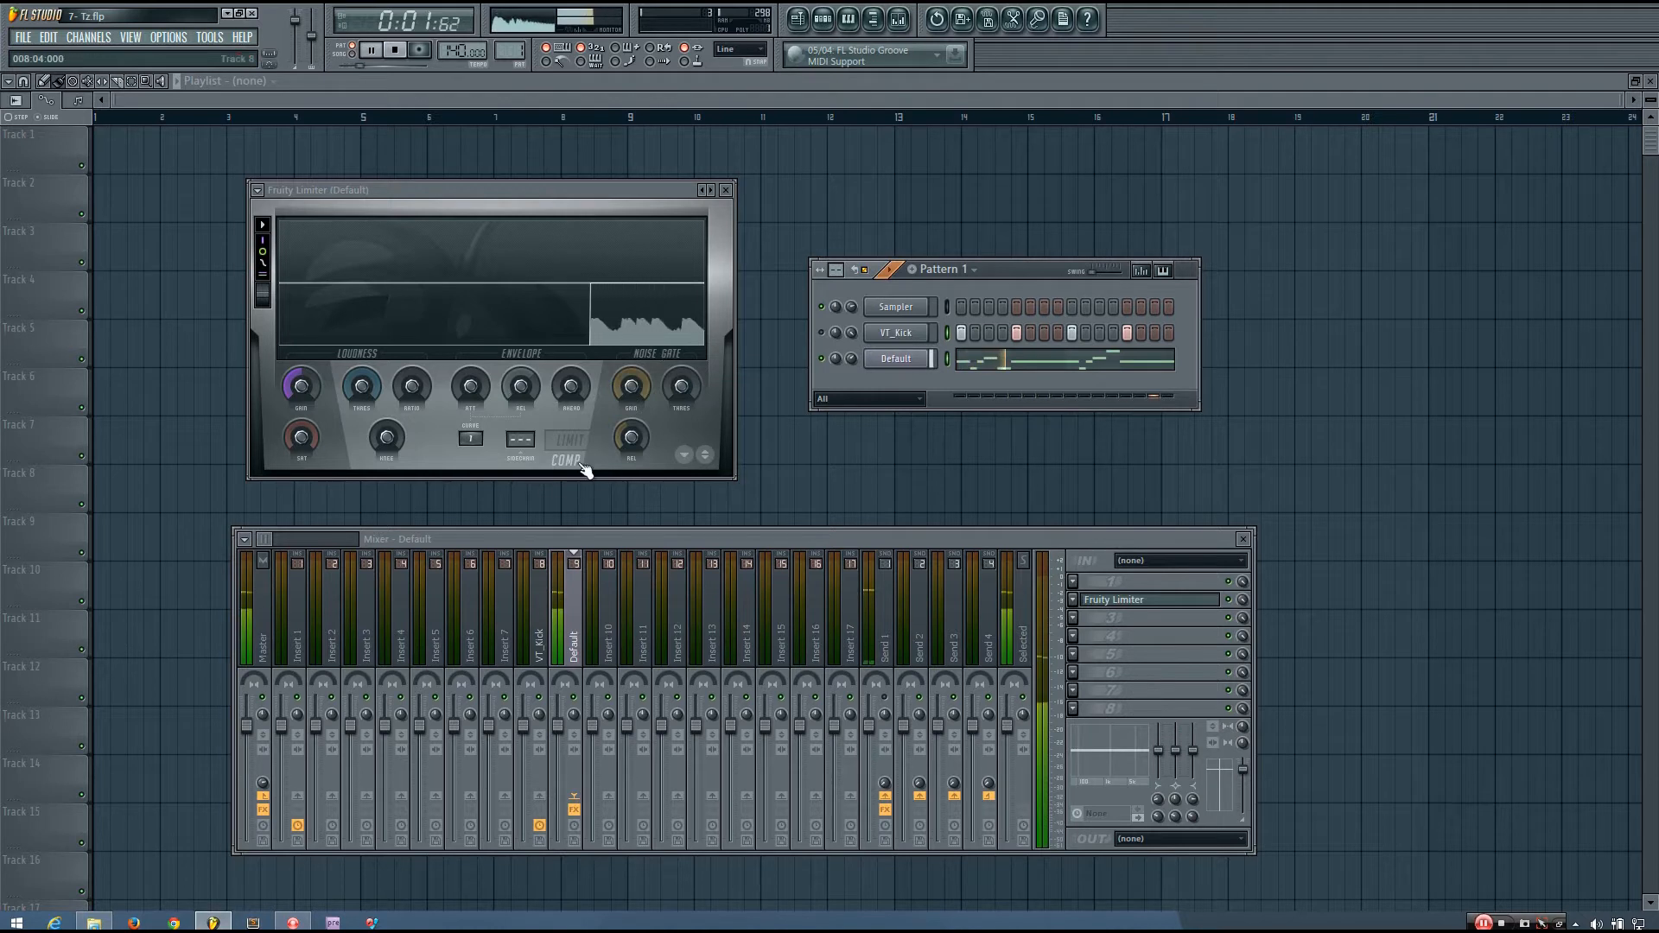
pyautogui.moveTo(361, 390); pyautogui.dragTo(361, 484)
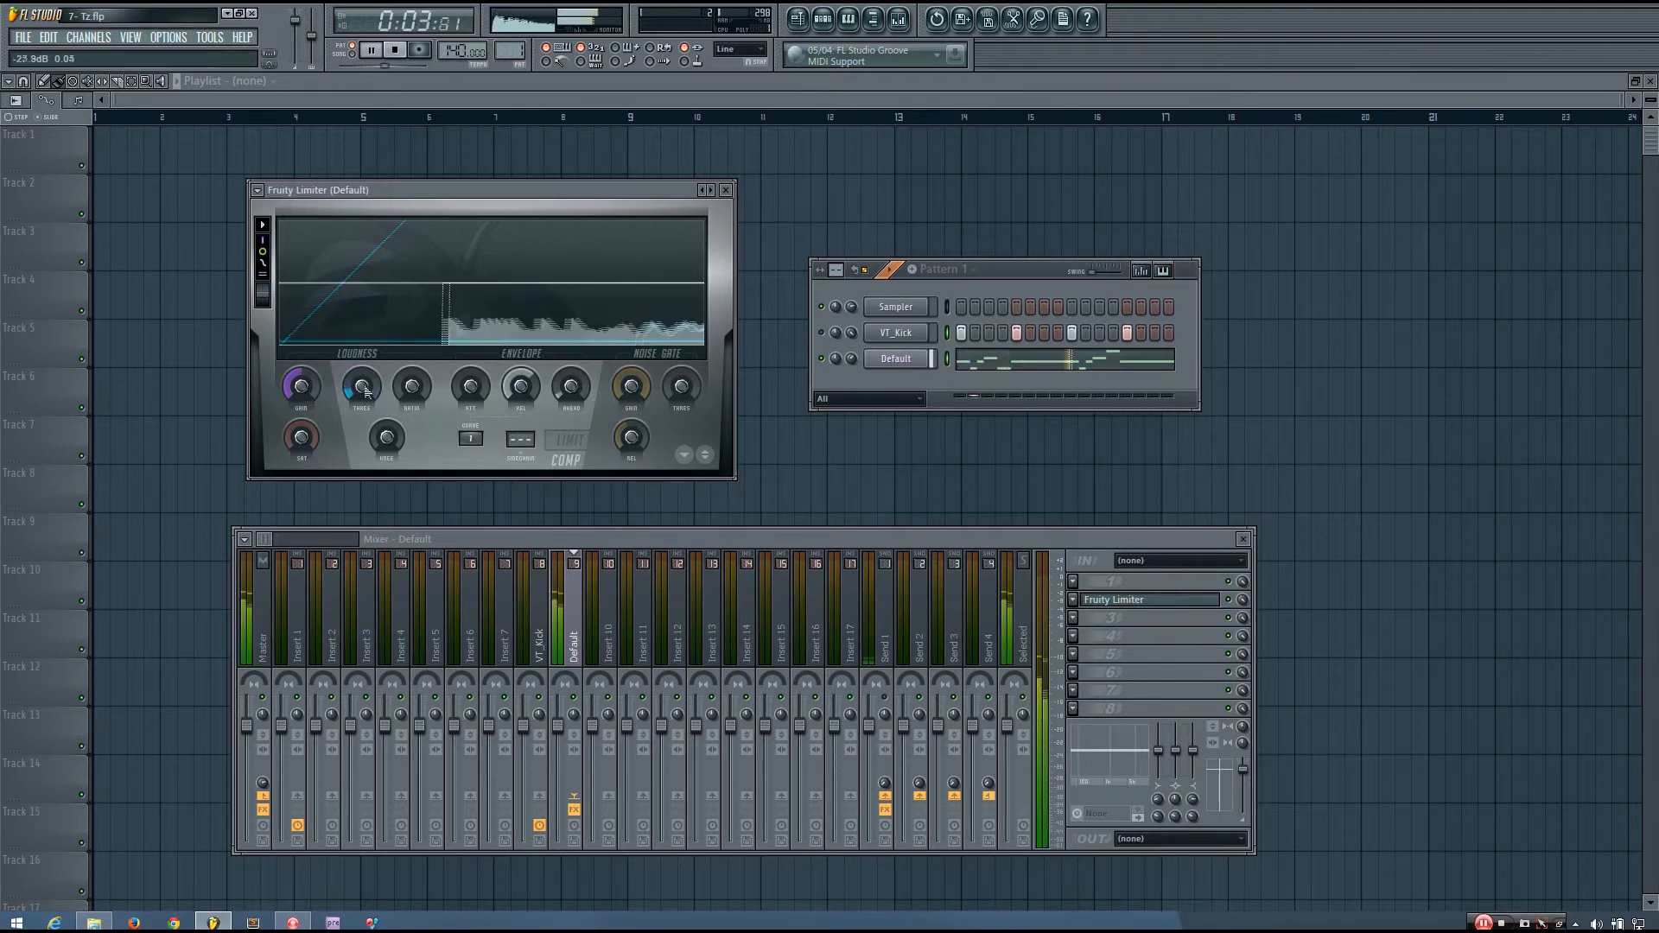
pyautogui.moveTo(412, 388); pyautogui.dragTo(366, 370)
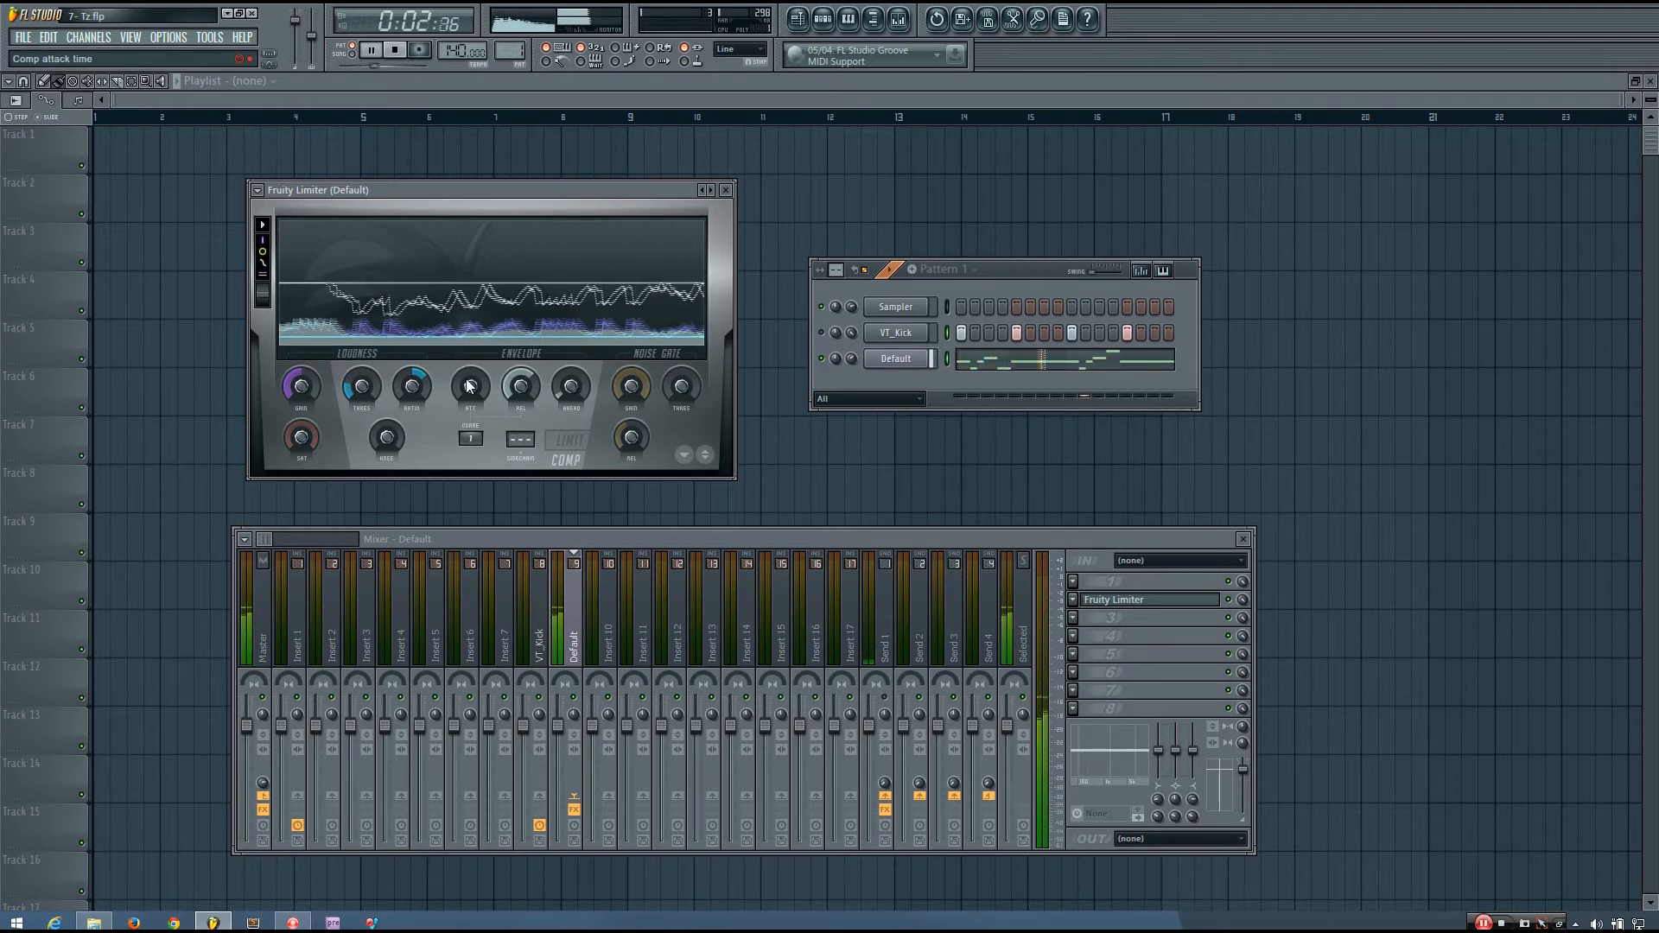
pyautogui.press('space')
pyautogui.keyDown('alt'); pyautogui.click(414, 383); pyautogui.keyUp('alt')
pyautogui.keyDown('alt'); pyautogui.click(362, 391); pyautogui.keyUp('alt')
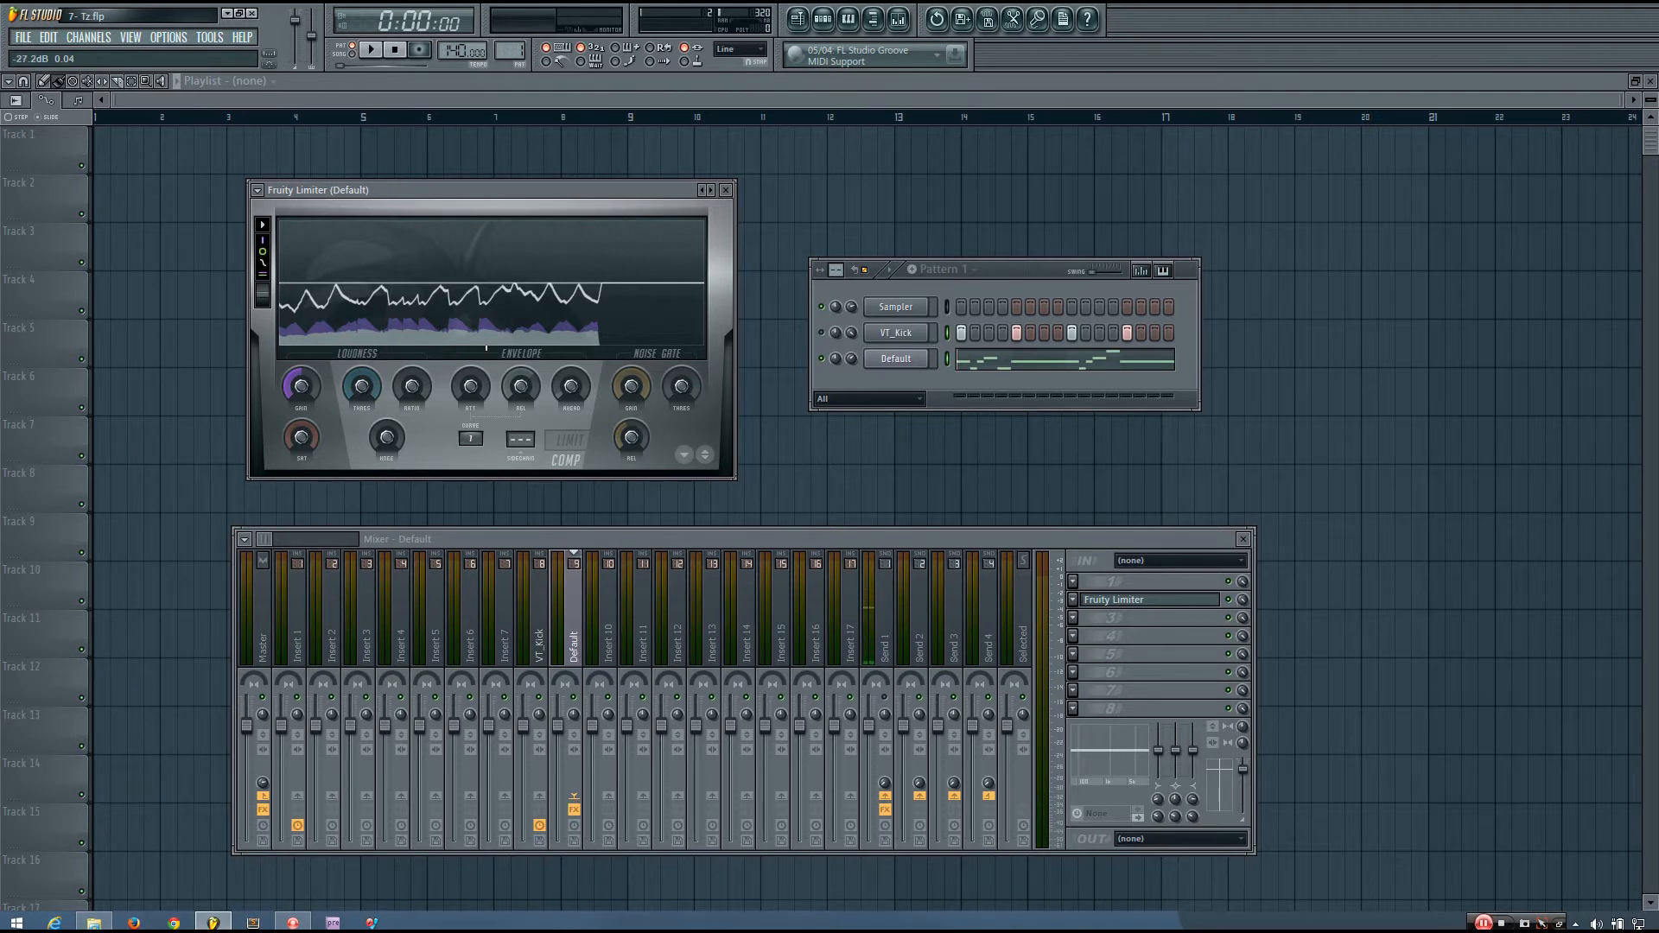
# Step: Play VT_Kick on its own with the Default synth muted
pyautogui.click(822, 333)
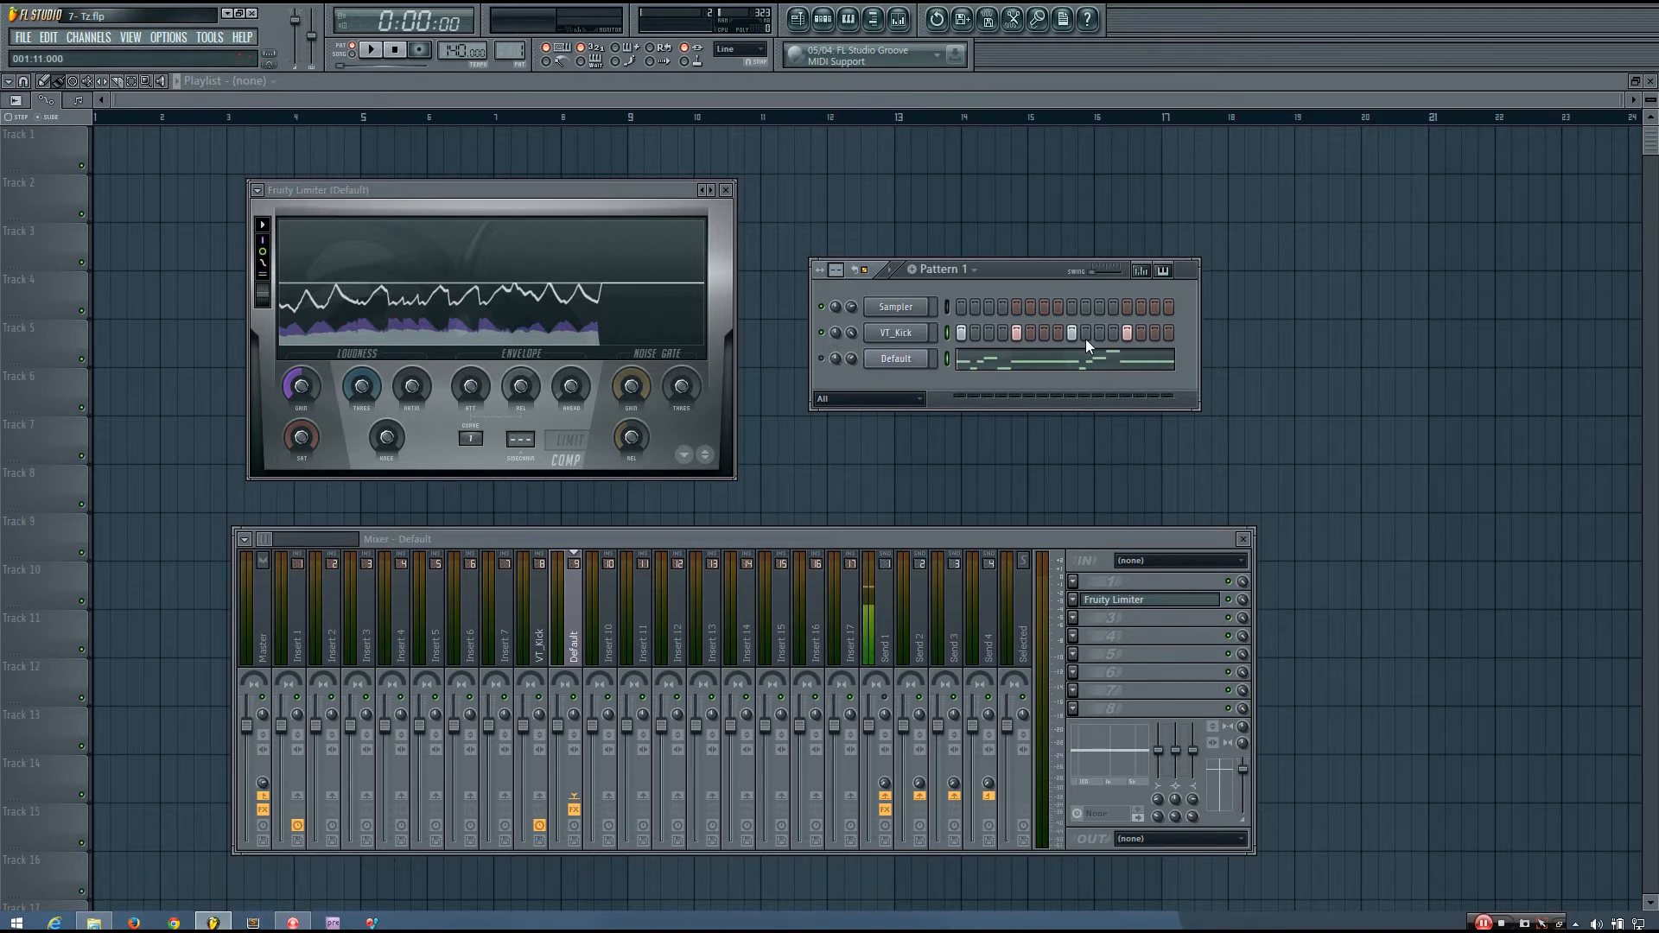
pyautogui.press('space')
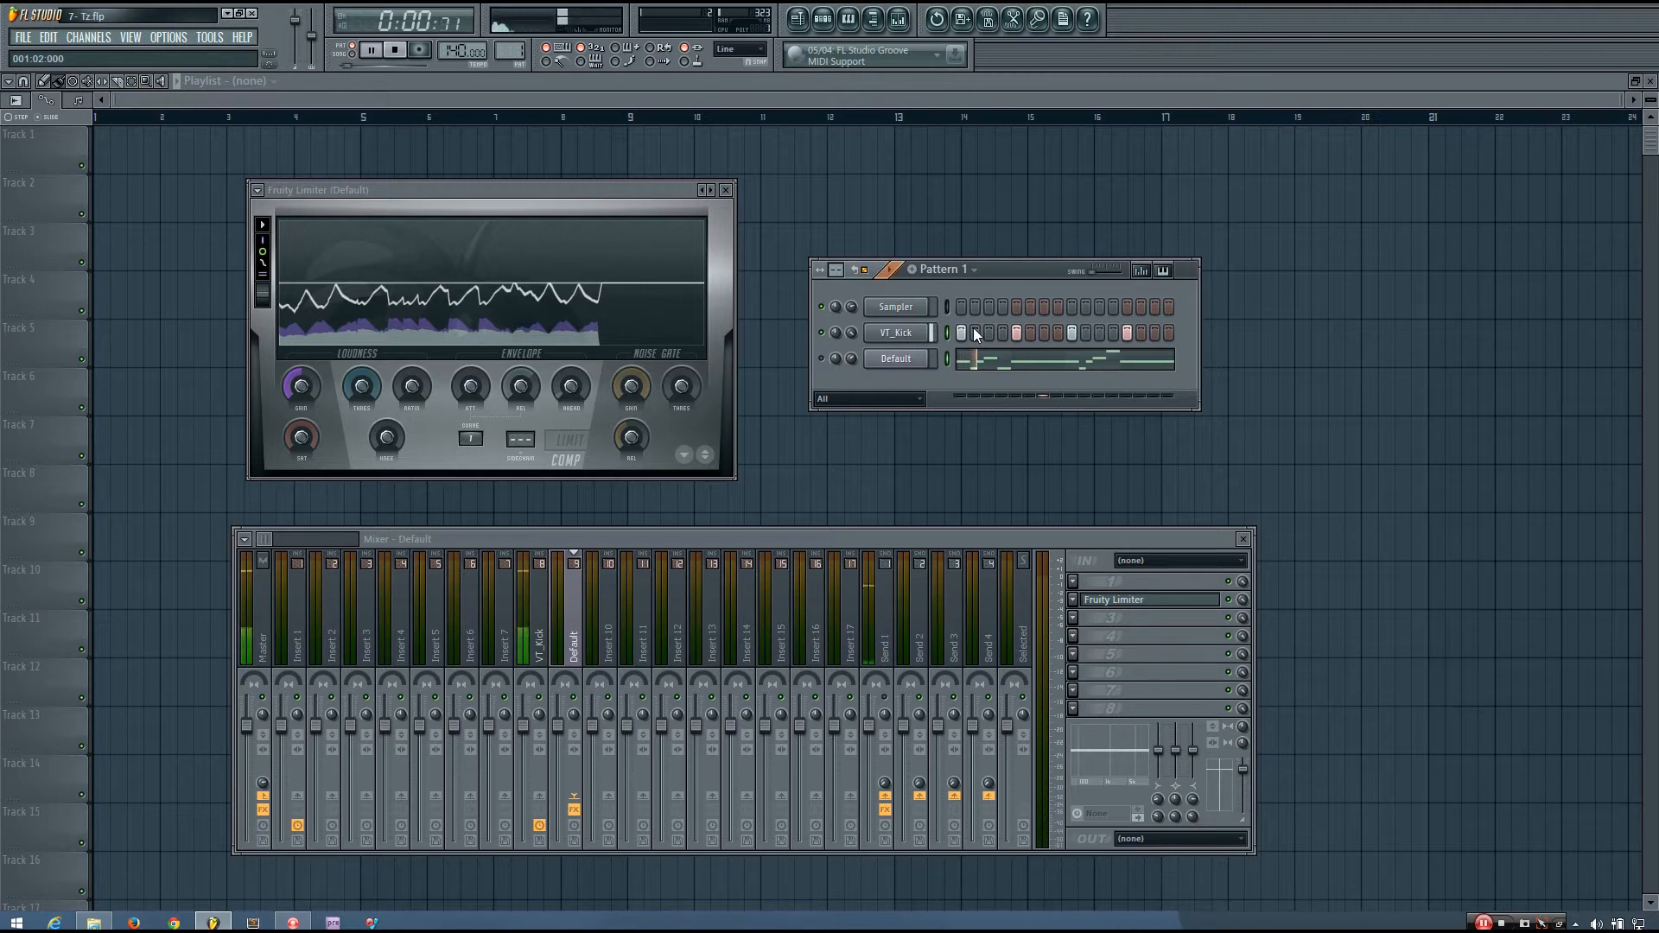
pyautogui.press('space')
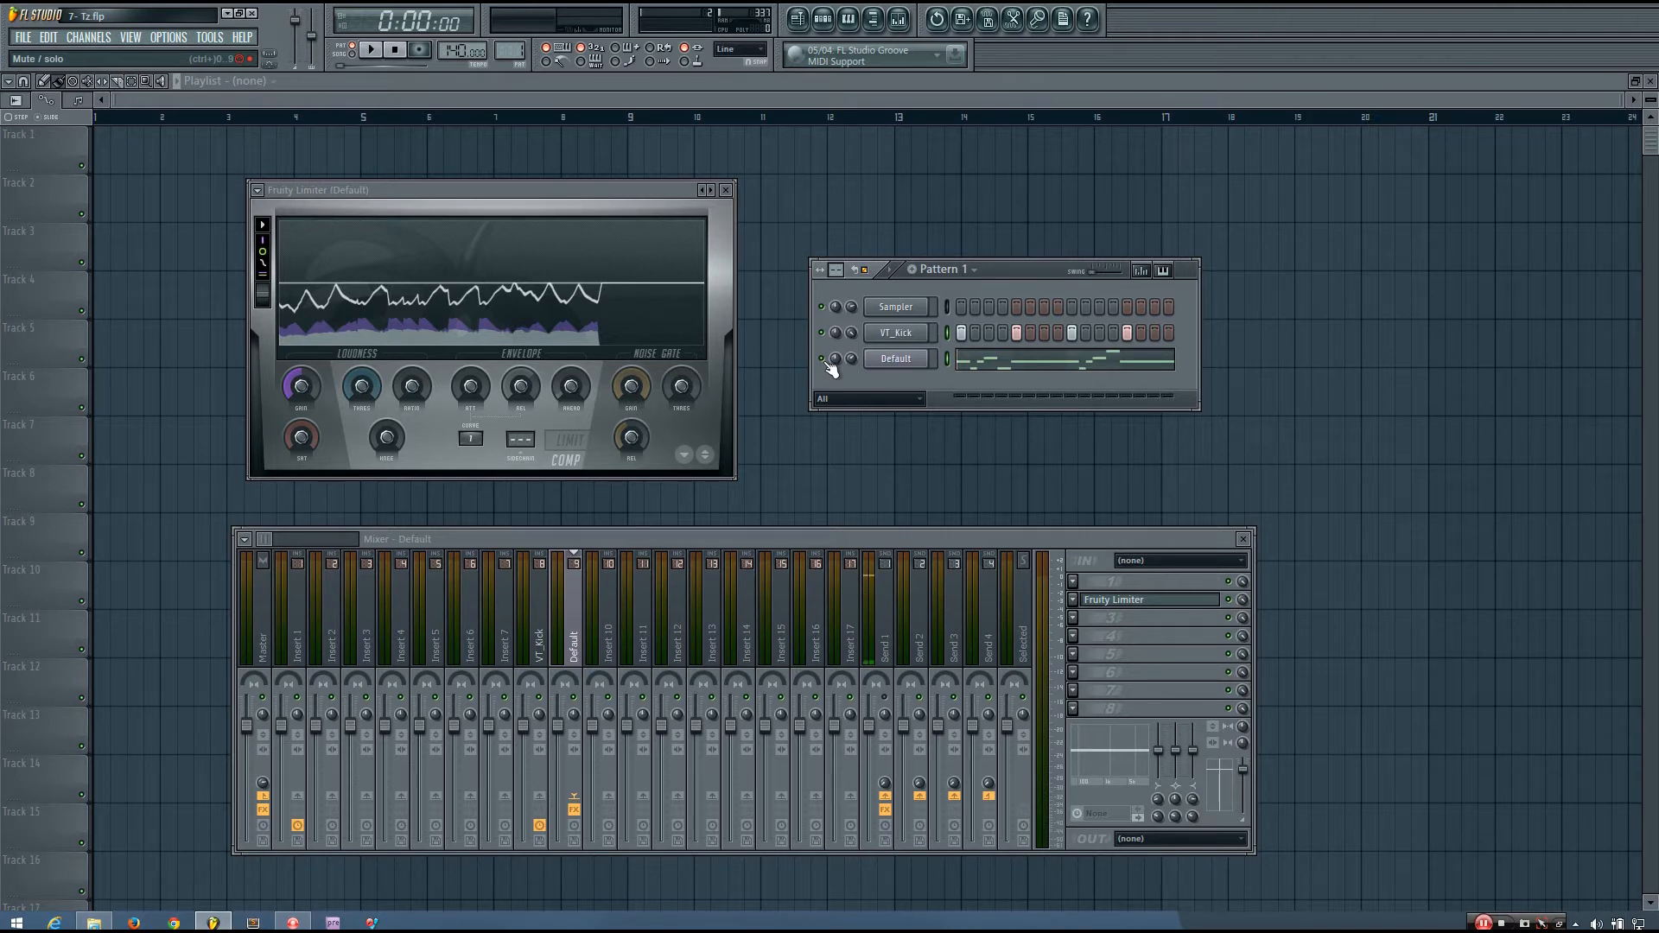
# Step: Move the step sequencer further from the limiter and play VT_Kick and the Default synth together
pyautogui.moveTo(1030, 285); pyautogui.dragTo(1023, 278)
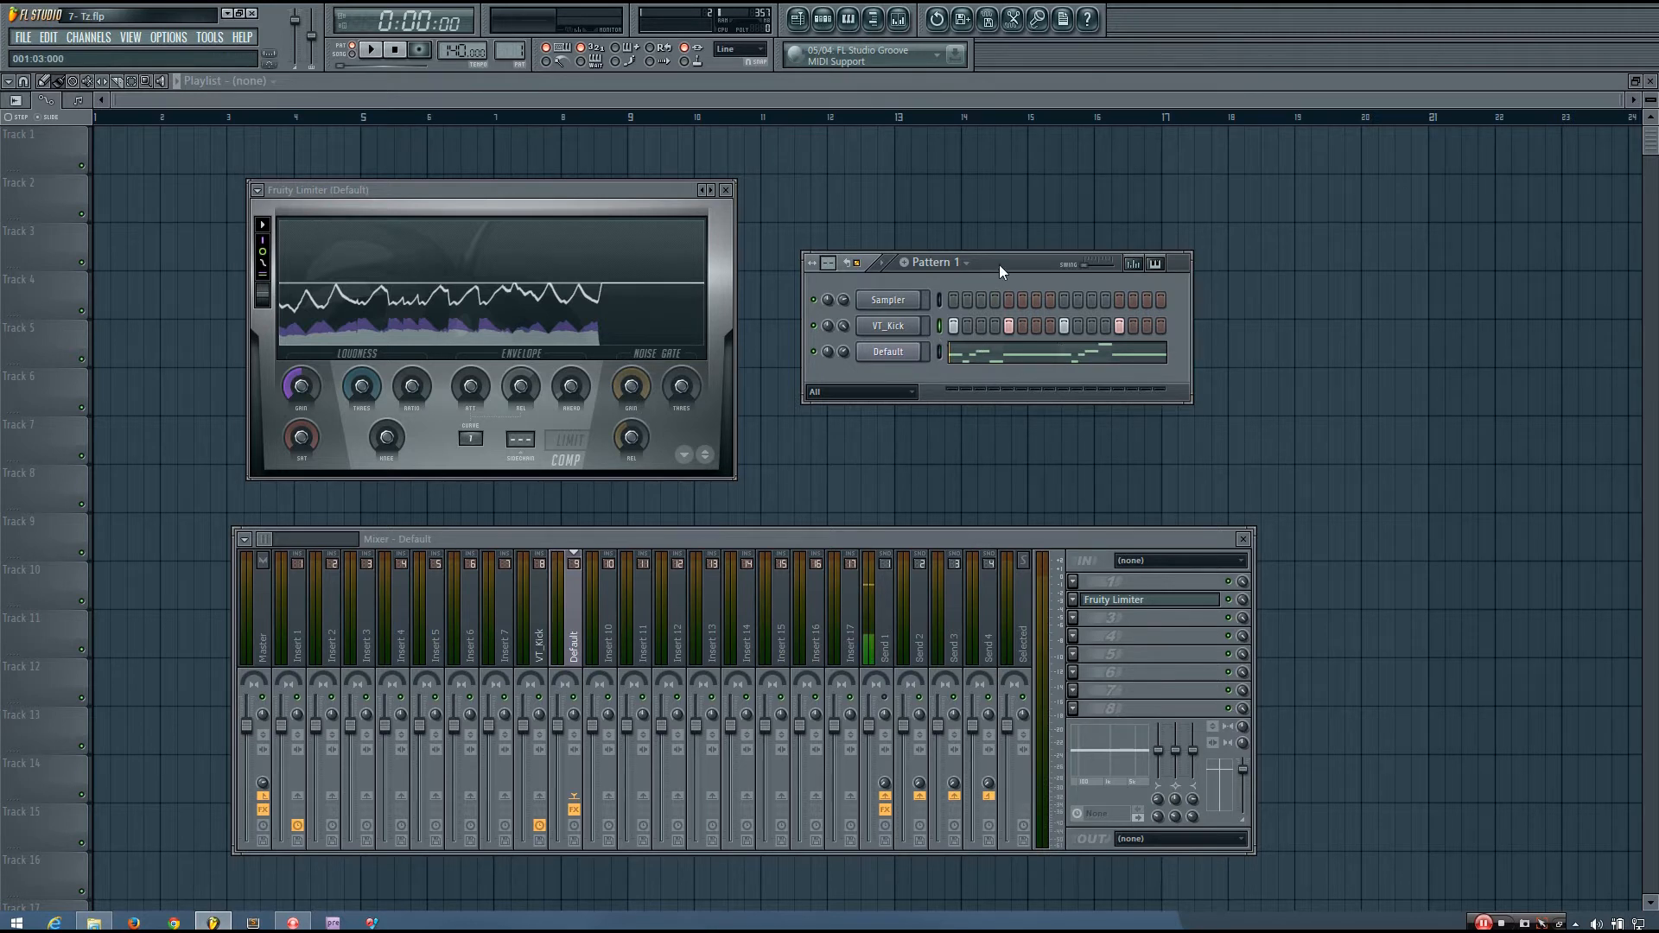
pyautogui.moveTo(999, 264); pyautogui.dragTo(1039, 244)
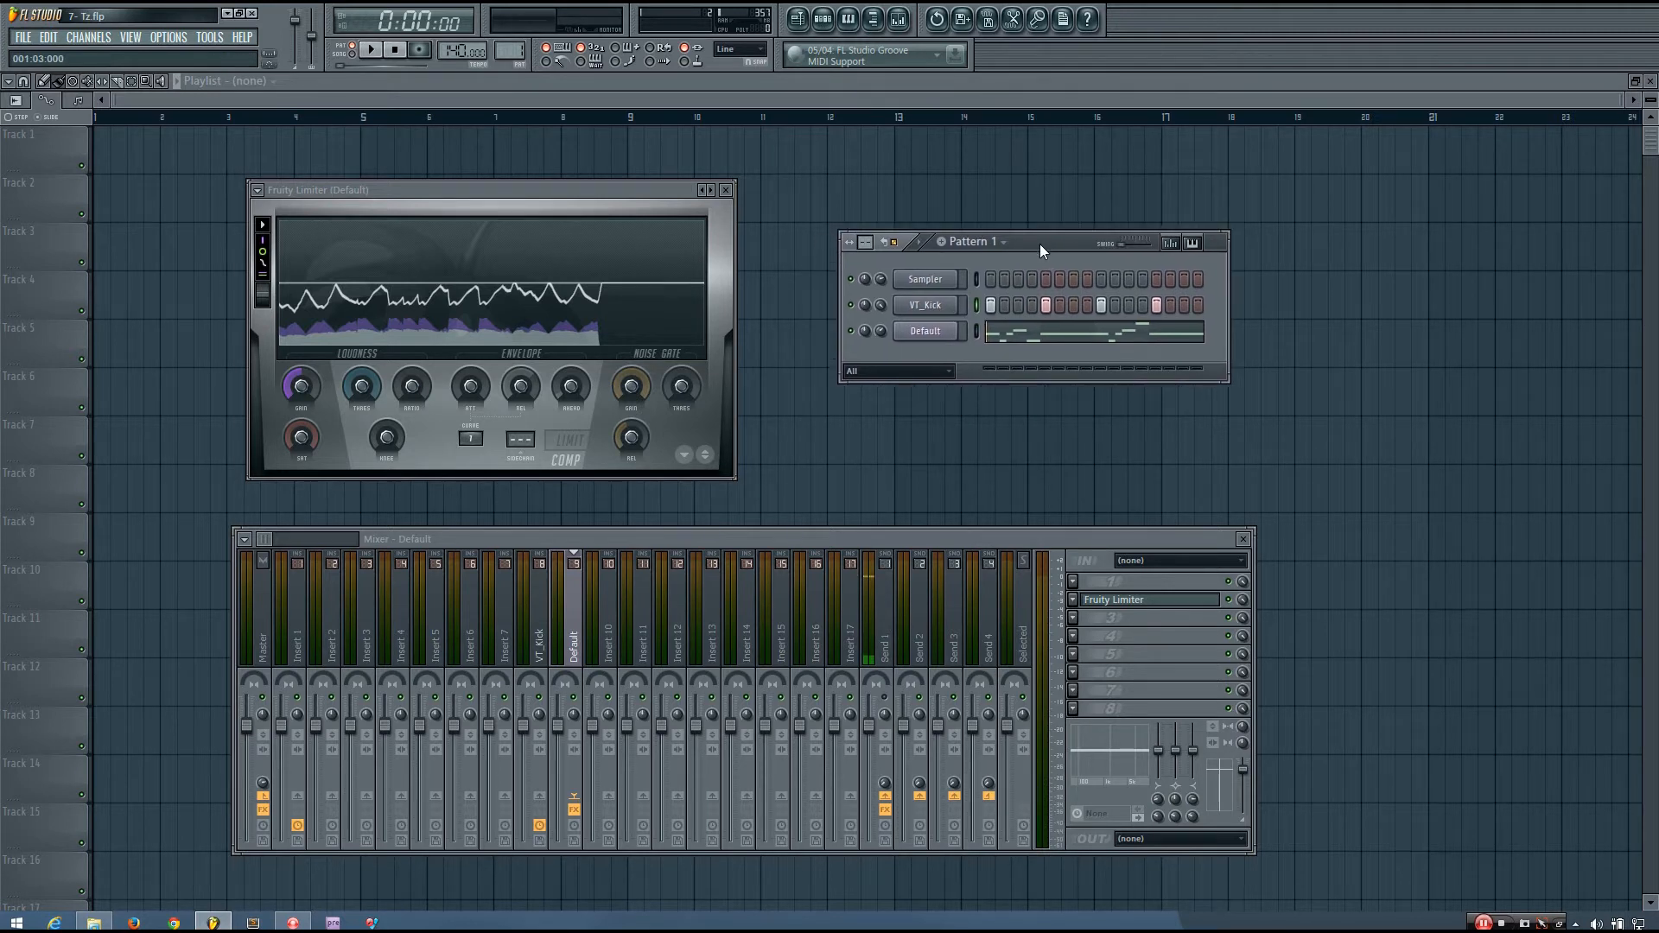
pyautogui.press('space')
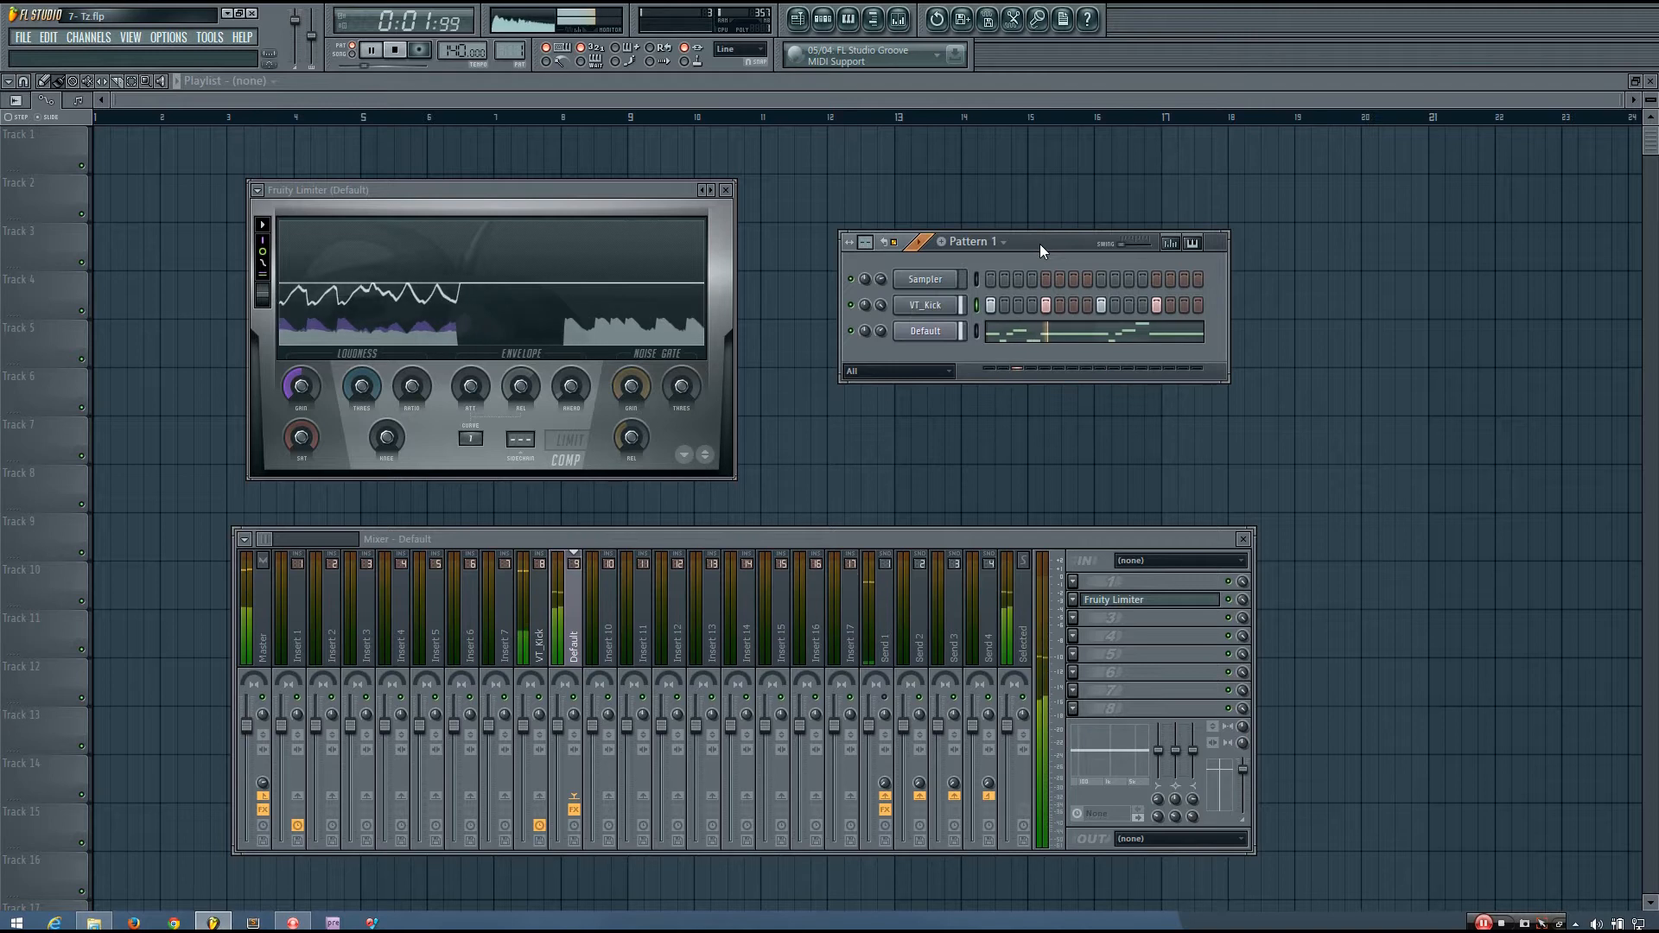
pyautogui.press('space')
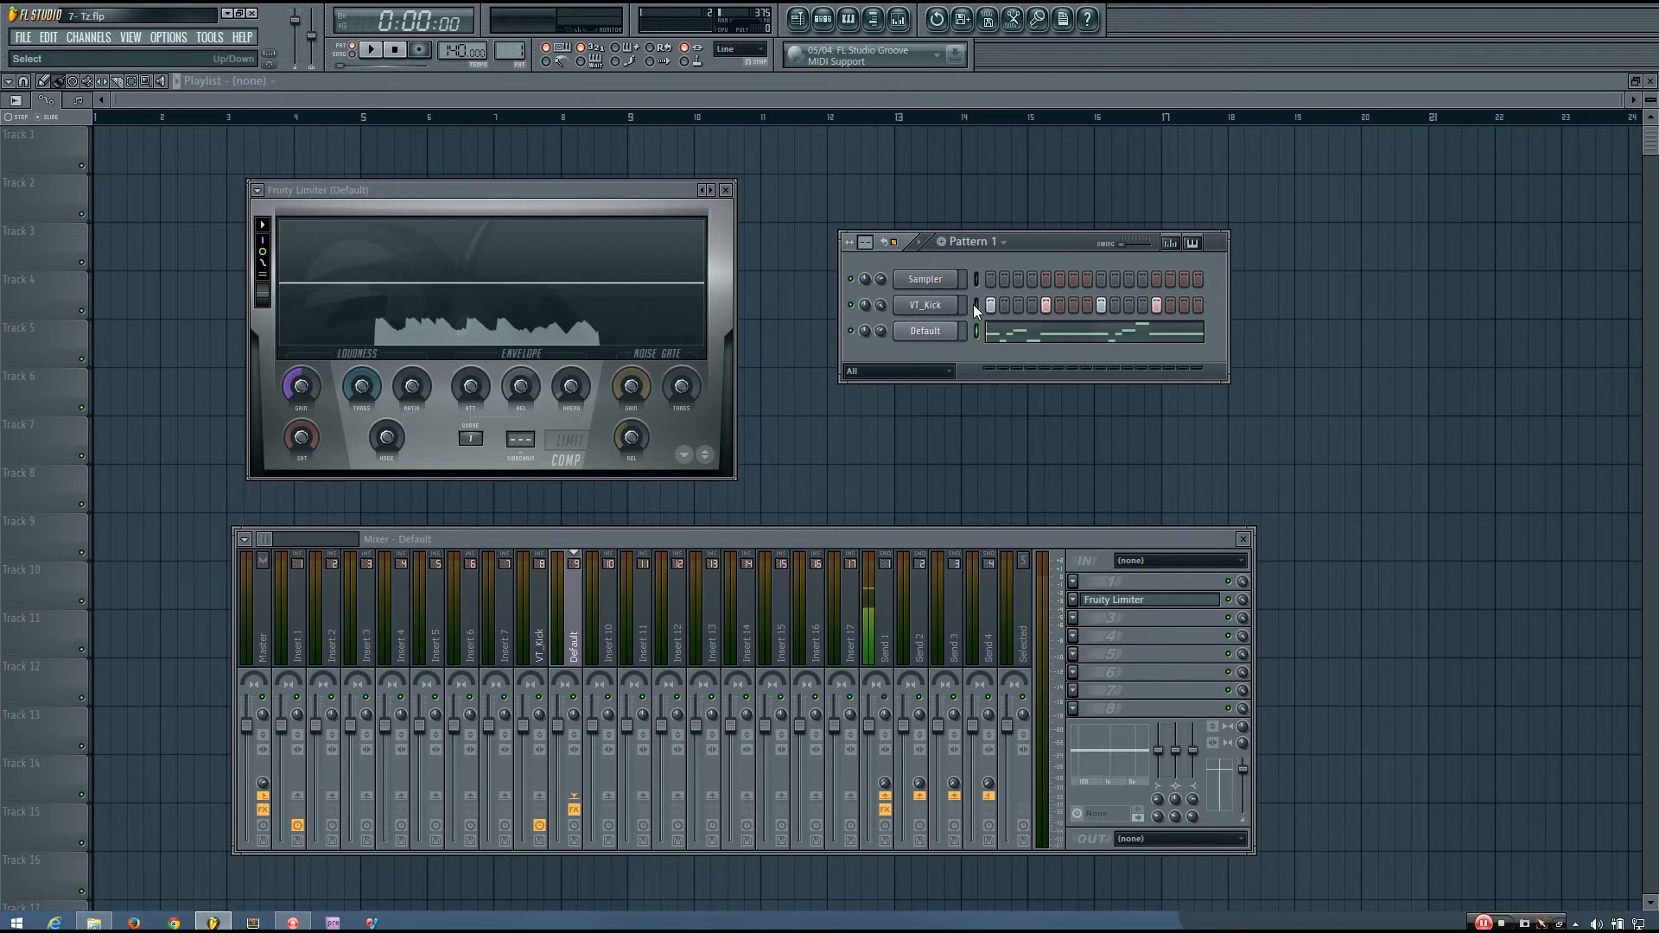
pyautogui.press('space')
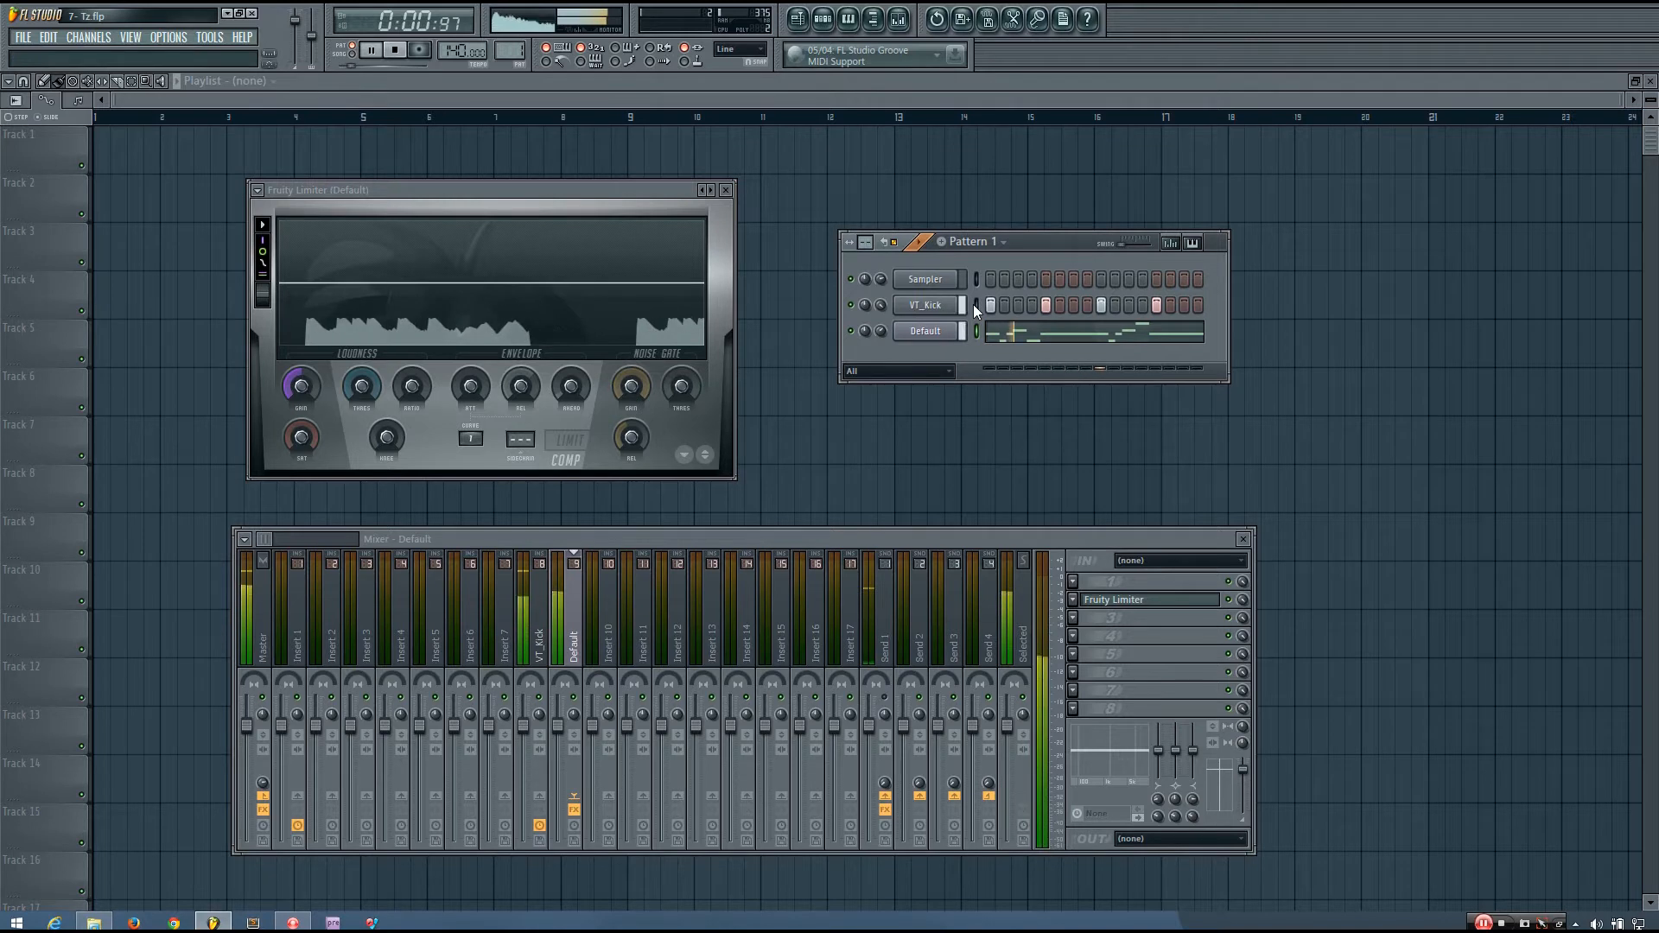
pyautogui.press('space')
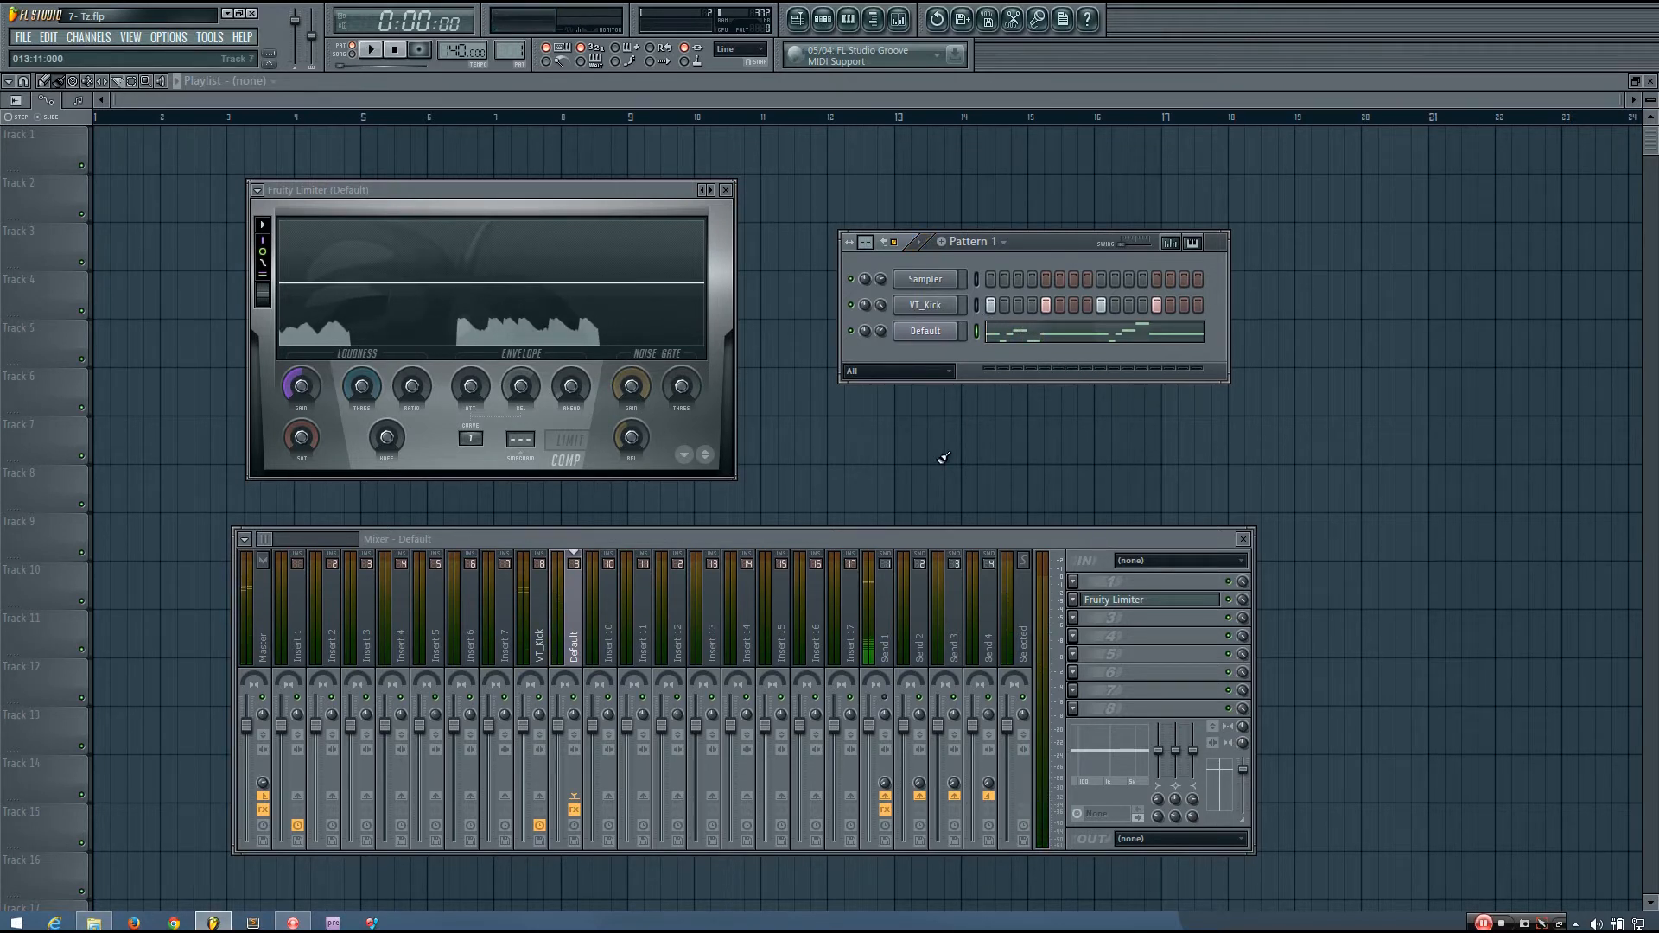
# Step: Sidechain the VT_Kick mixer track to the Default track while keeping the other routing options unselected
pyautogui.click(675, 629)
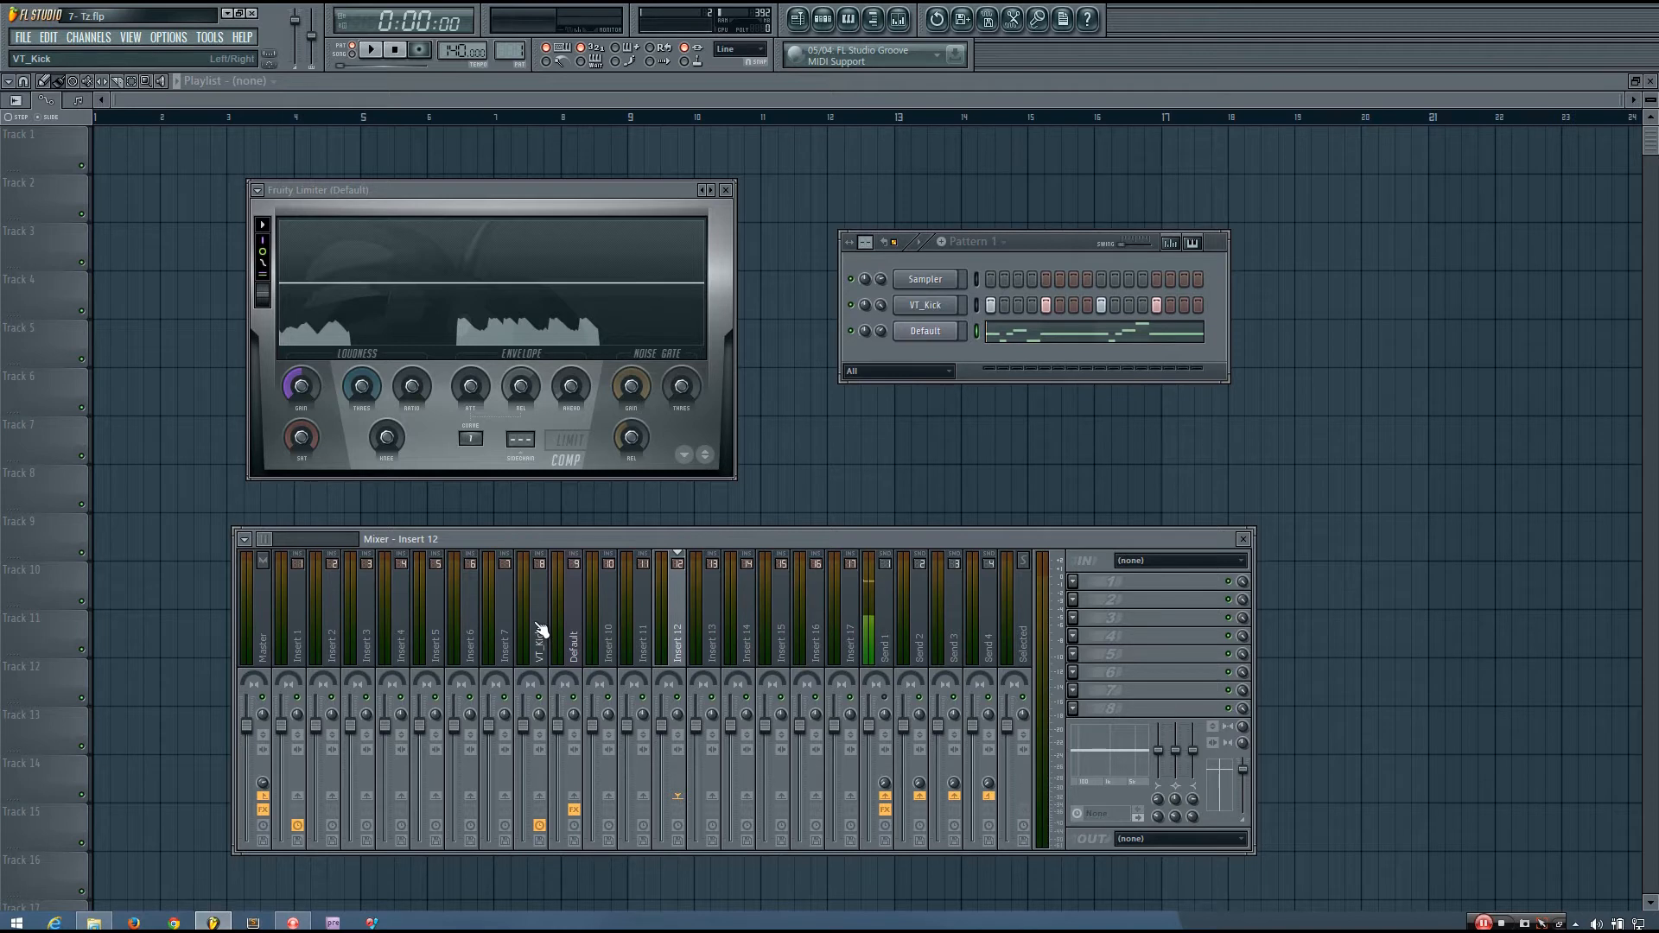
pyautogui.moveTo(805, 648); pyautogui.dragTo(548, 637)
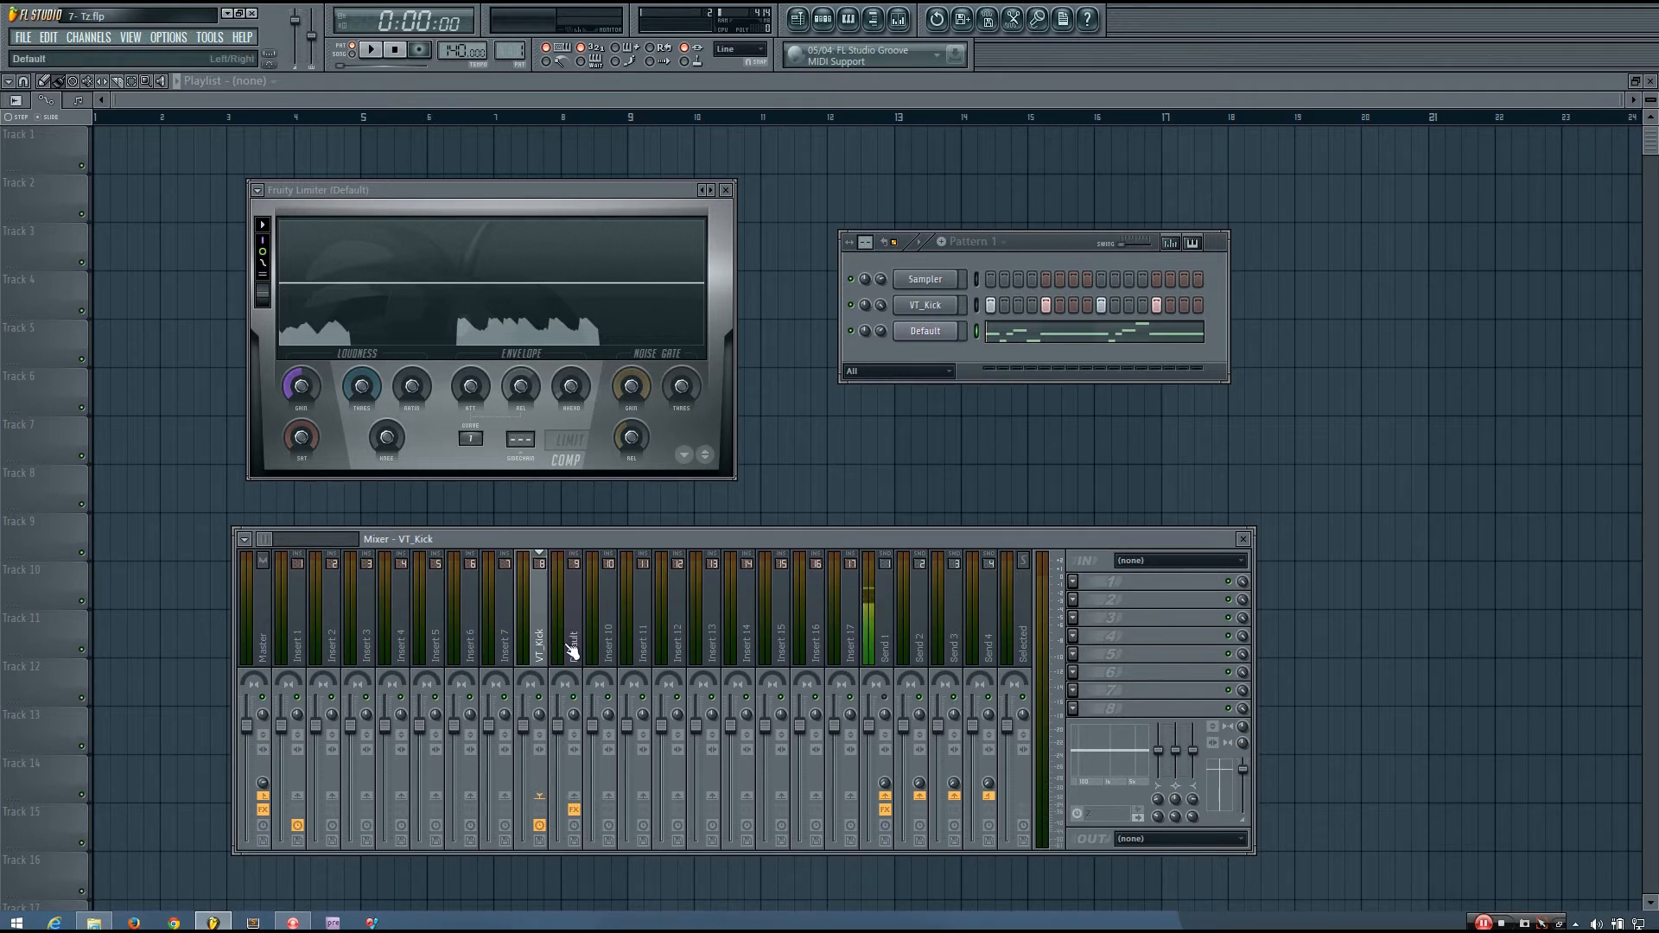
pyautogui.rightClick(576, 802)
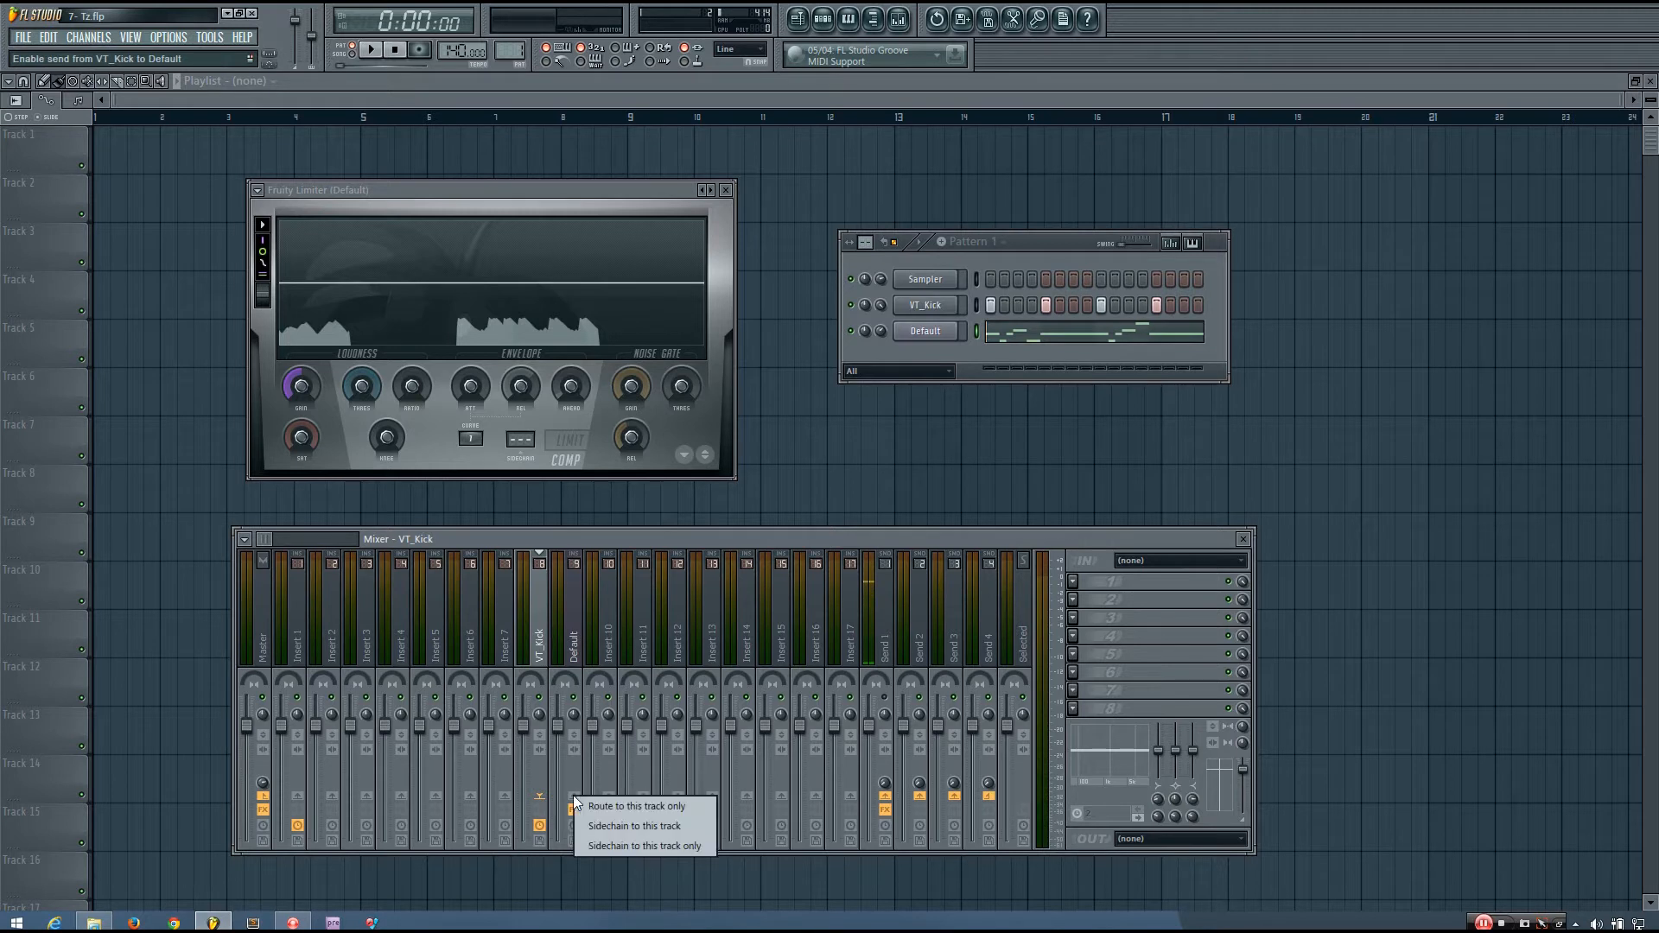
pyautogui.click(629, 827)
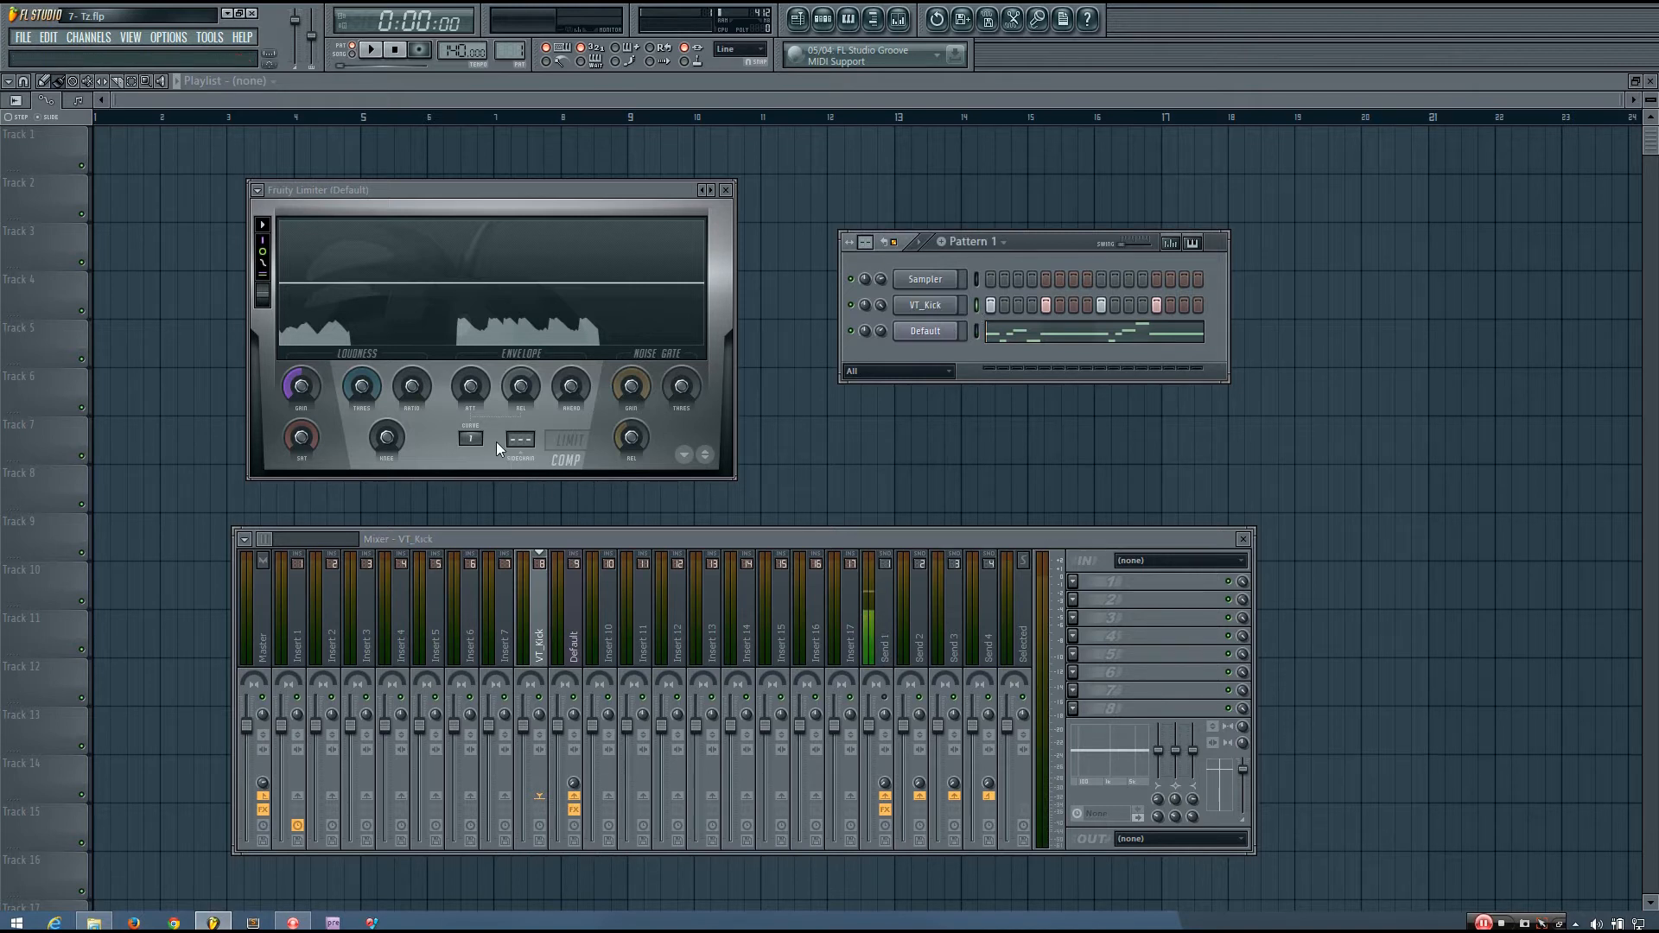
# Step: Examine the sidechain routing on the VT_Kick and Default mixer tracks and on the neighbouring inserts
pyautogui.moveTo(540, 197); pyautogui.dragTo(572, 207)
pyautogui.click(581, 635)
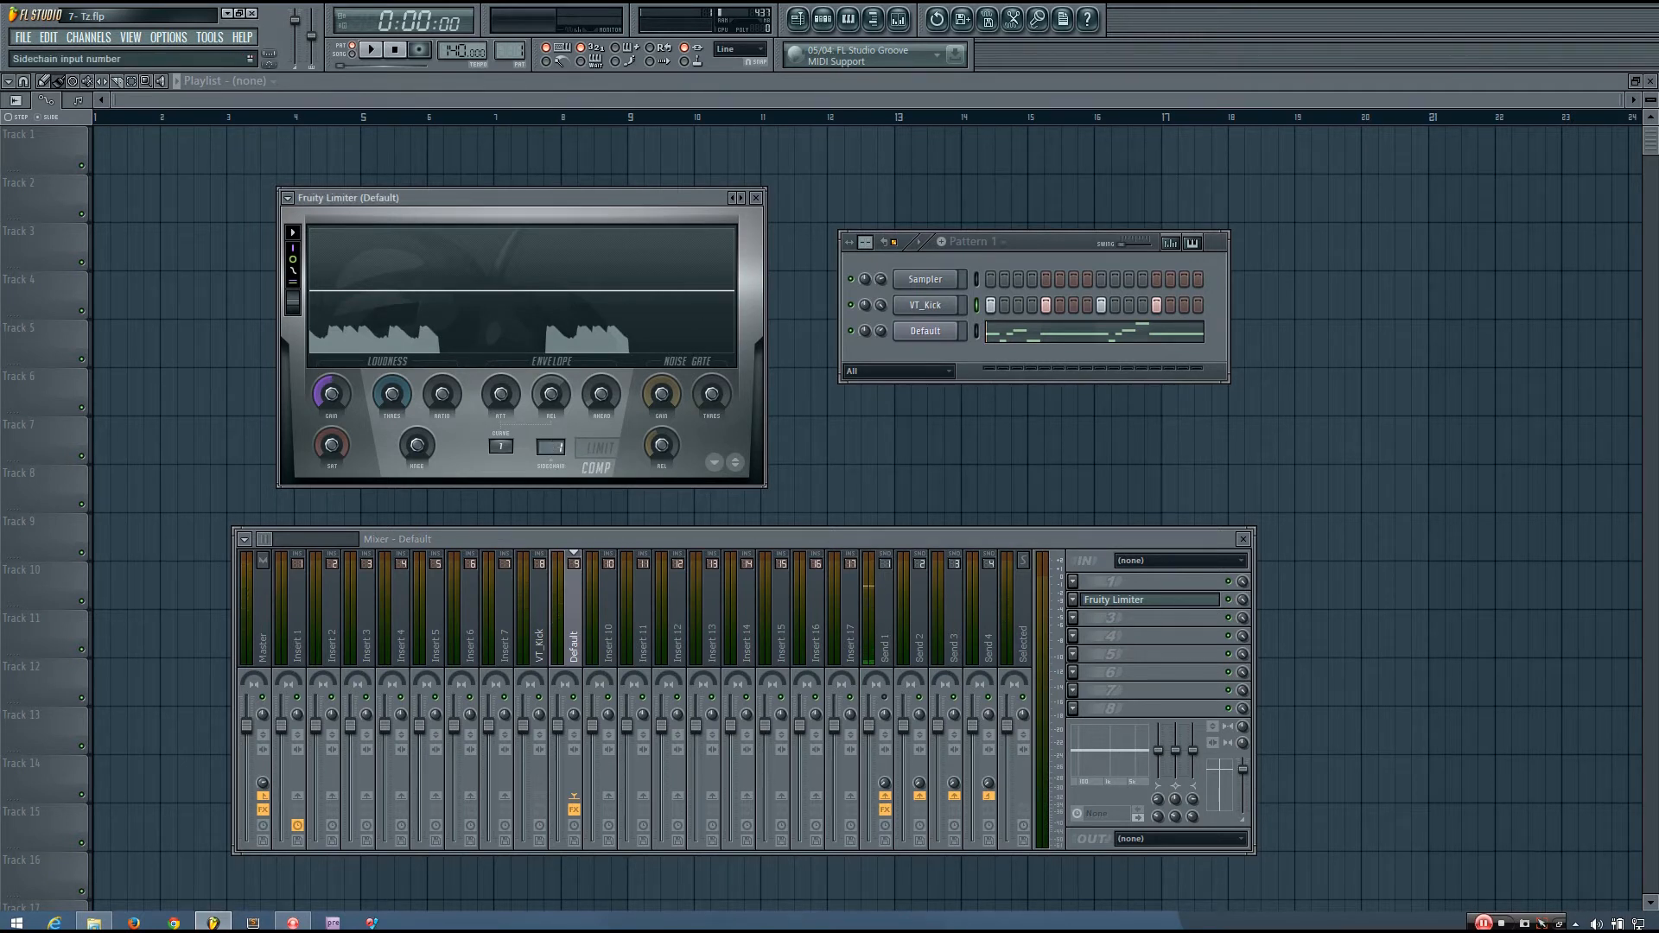
pyautogui.click(539, 639)
pyautogui.click(571, 636)
pyautogui.click(591, 628)
pyautogui.click(571, 632)
pyautogui.click(550, 447)
pyautogui.click(508, 631)
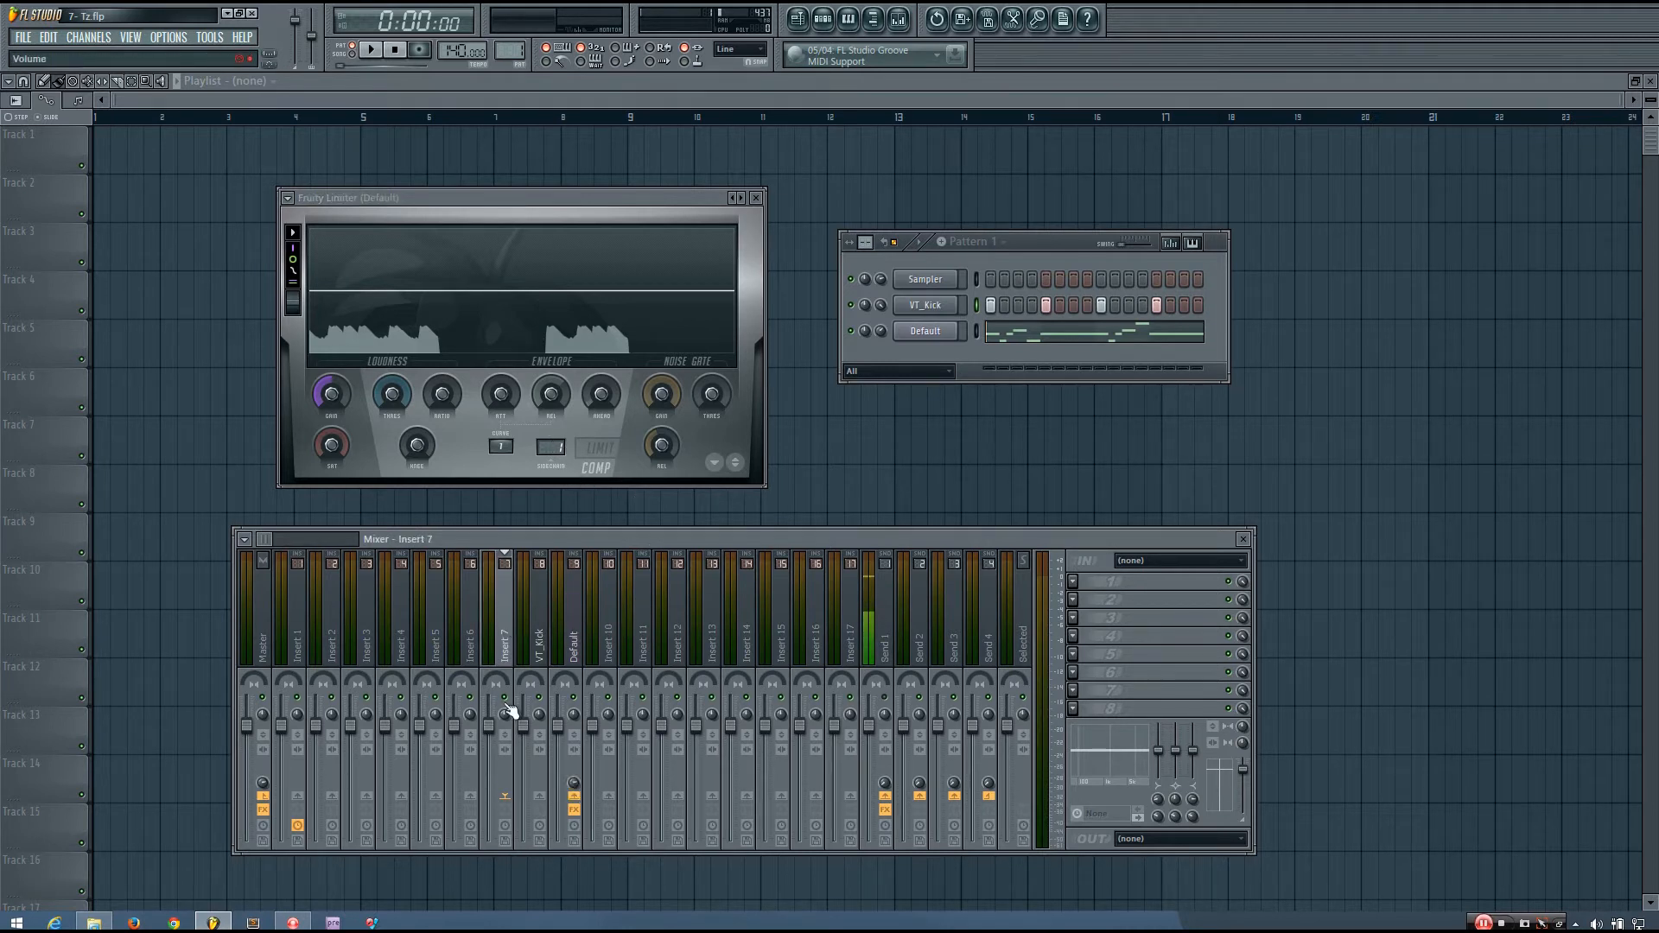
pyautogui.click(474, 639)
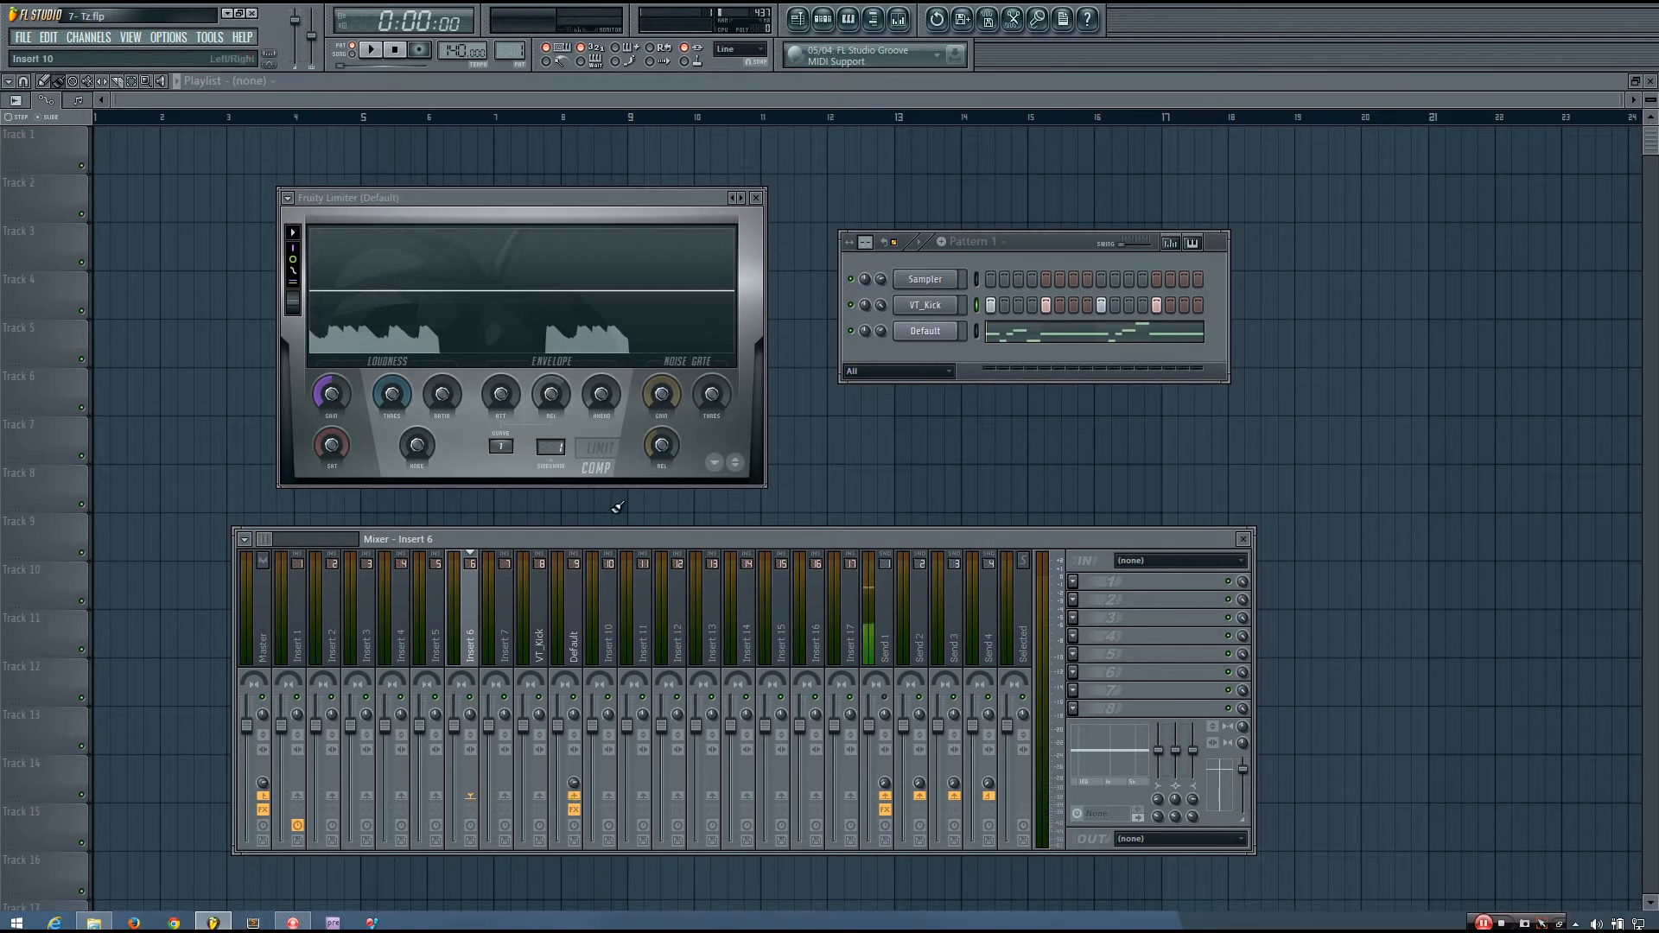
# Step: Set the Fruity Limiter's sidechain input number to 3 on the Default track, with the pattern playing
pyautogui.moveTo(555, 449); pyautogui.dragTo(555, 439)
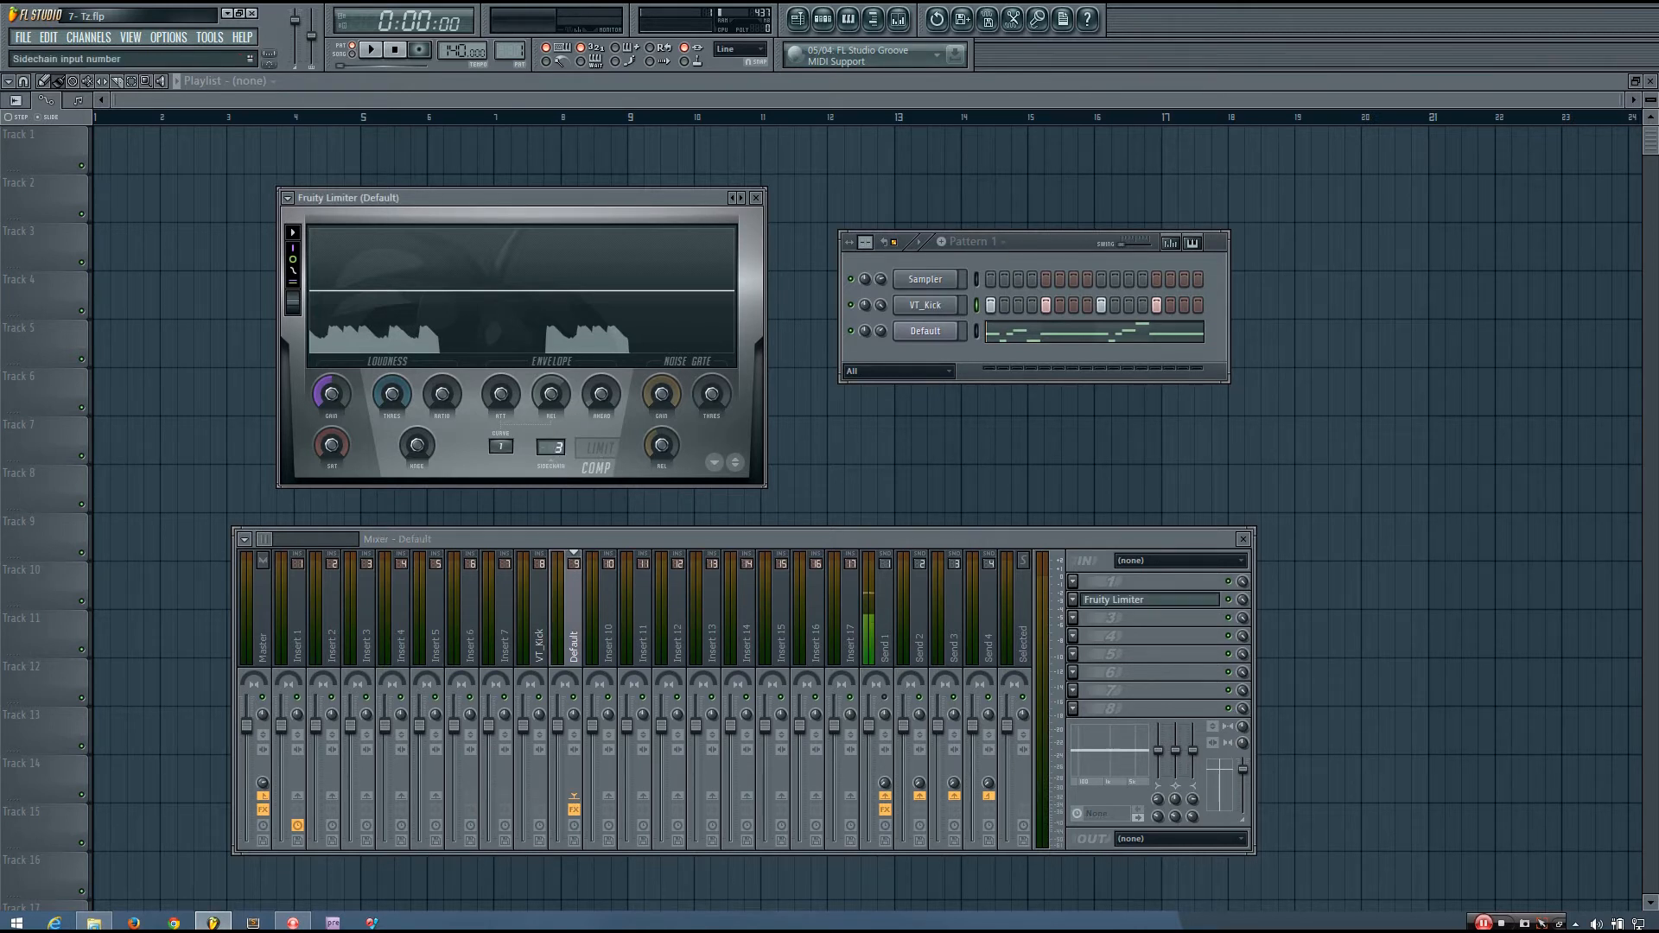
pyautogui.moveTo(555, 441); pyautogui.dragTo(554, 451)
pyautogui.moveTo(442, 396); pyautogui.dragTo(442, 396)
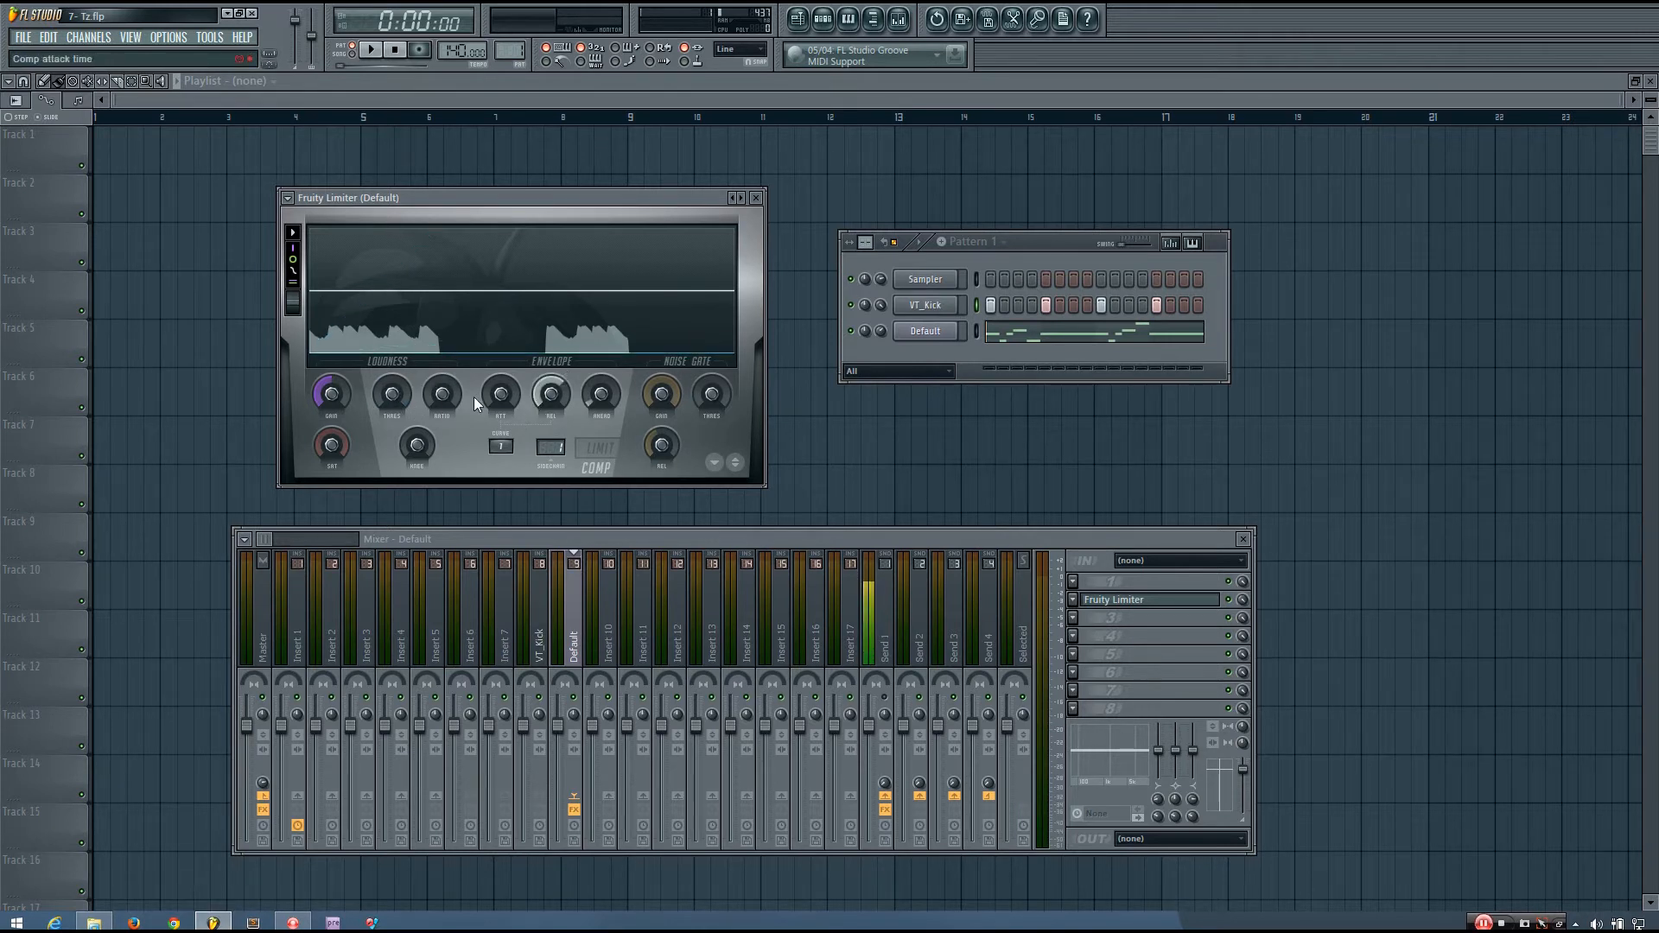
pyautogui.press('space')
pyautogui.moveTo(551, 448); pyautogui.dragTo(551, 438)
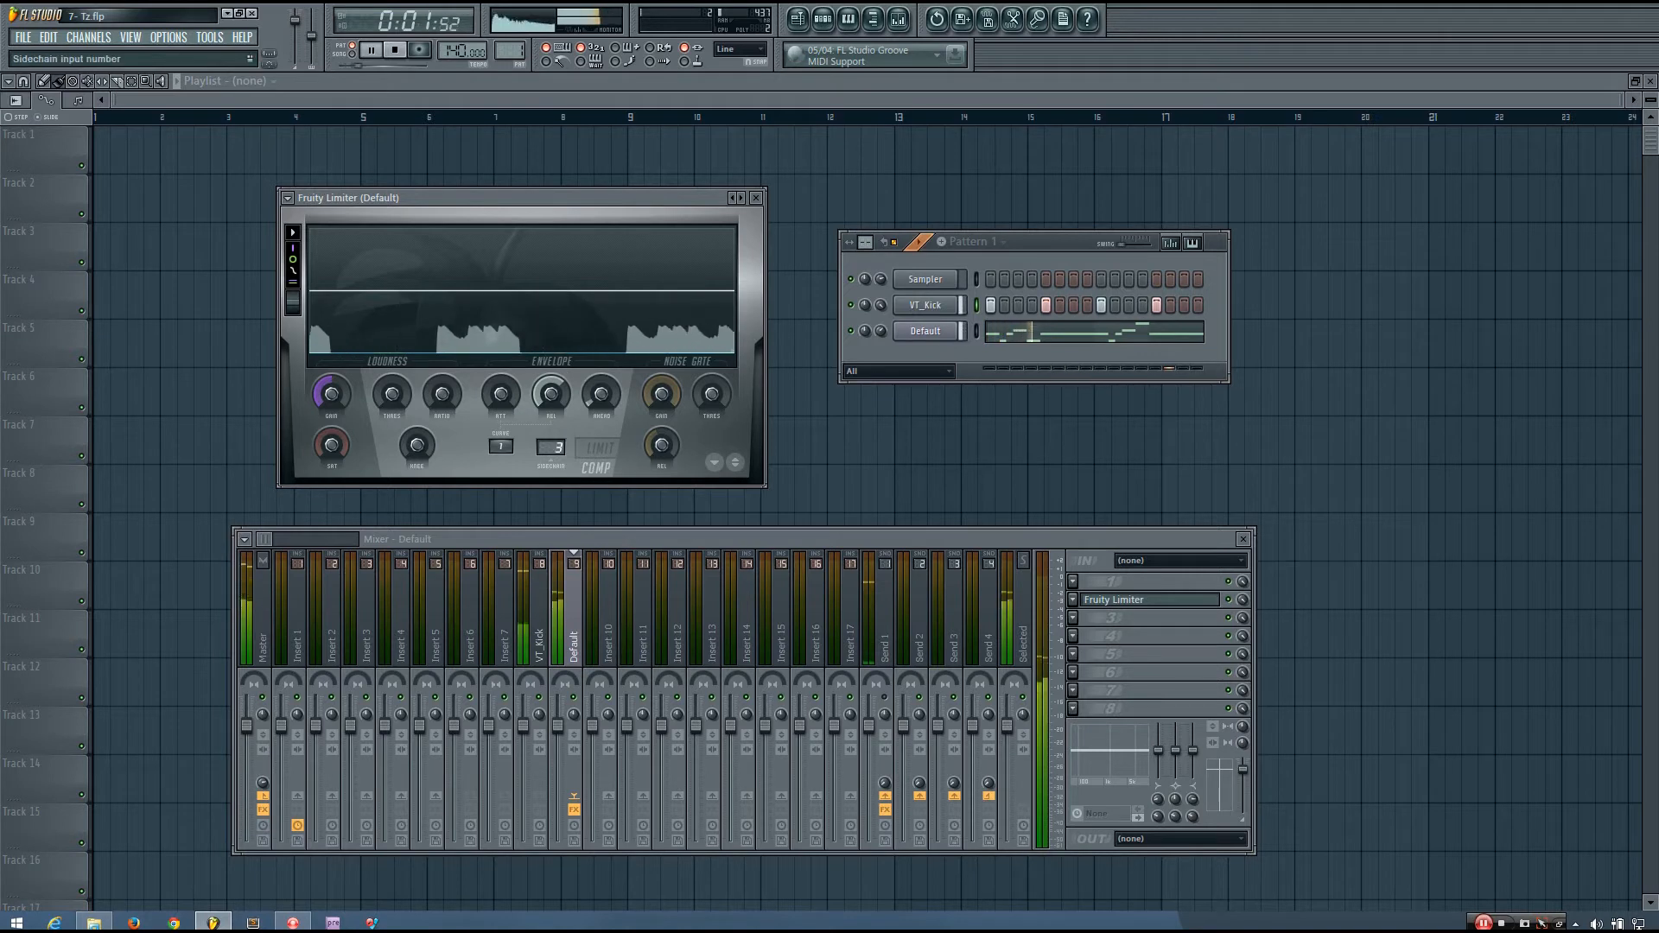
pyautogui.press('space')
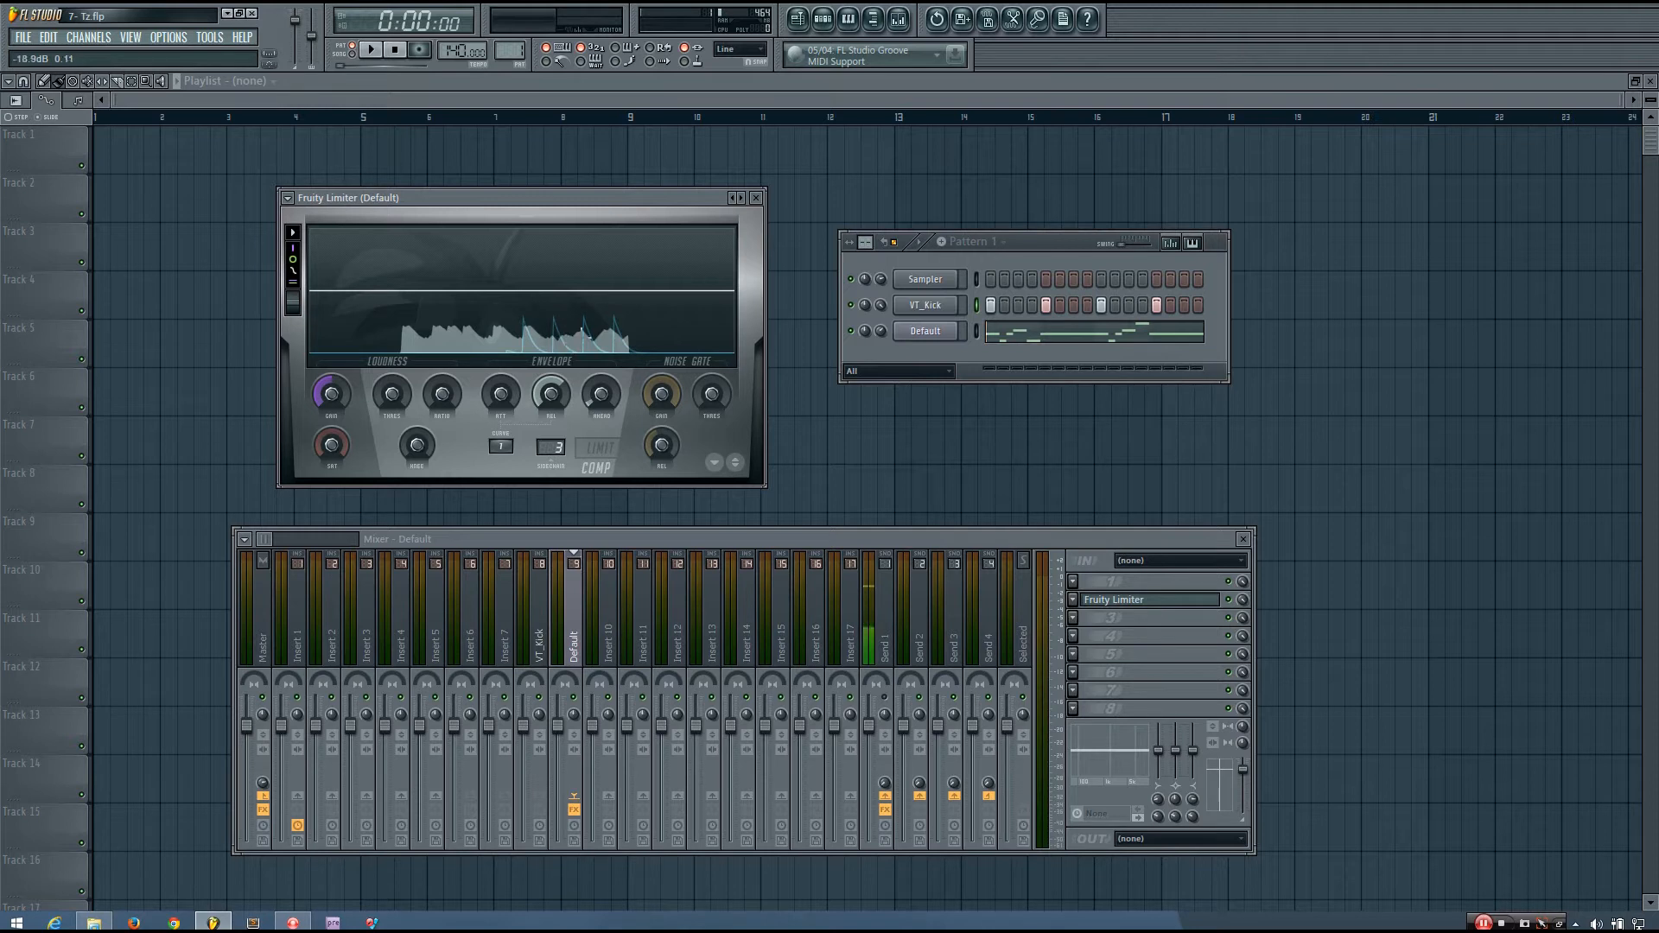
# Step: Play the pattern with the kick feeding the sidechain and set the limiter's compression threshold to about -18 dB
pyautogui.press('space')
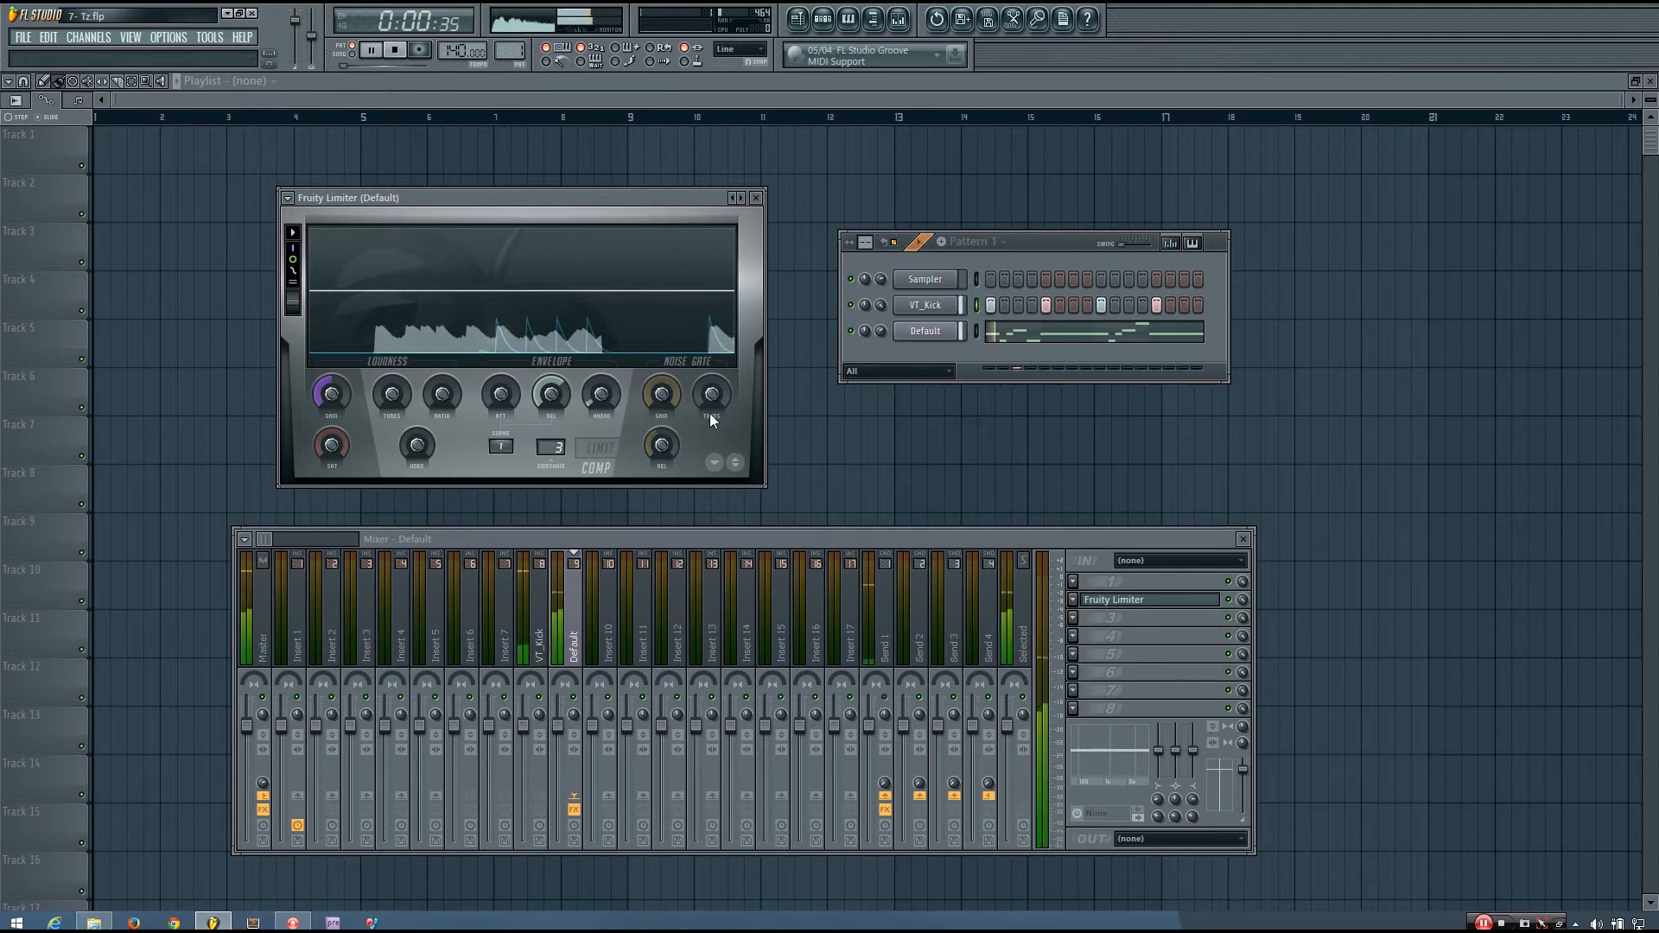
pyautogui.press('space')
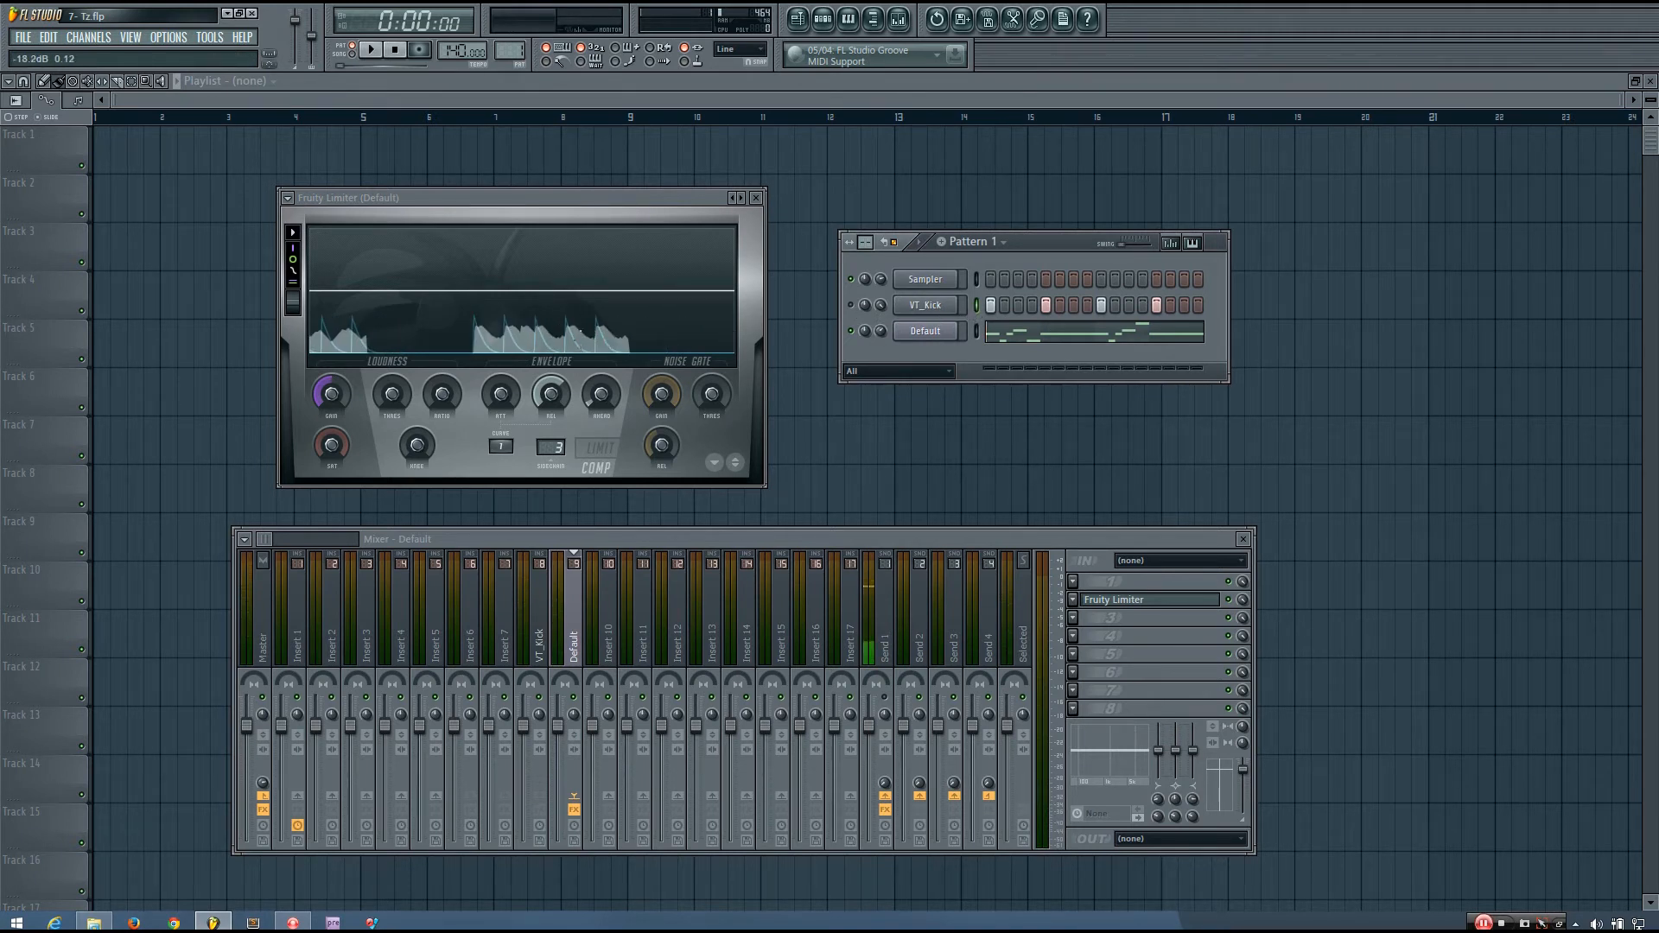
pyautogui.press('space')
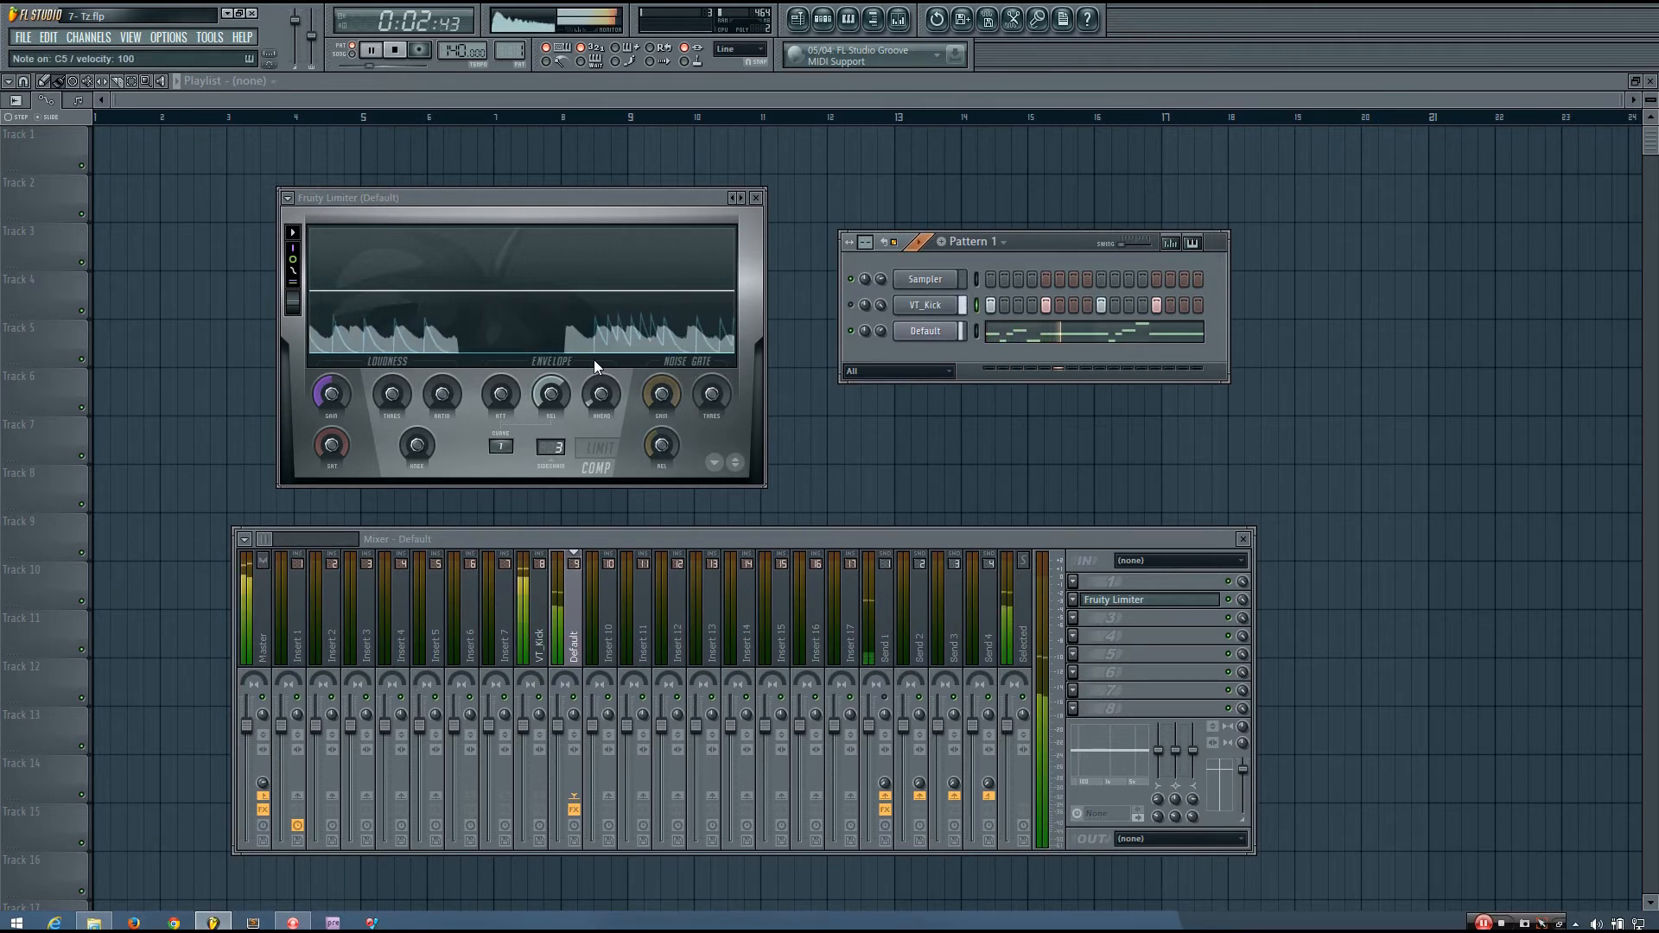
pyautogui.press('space')
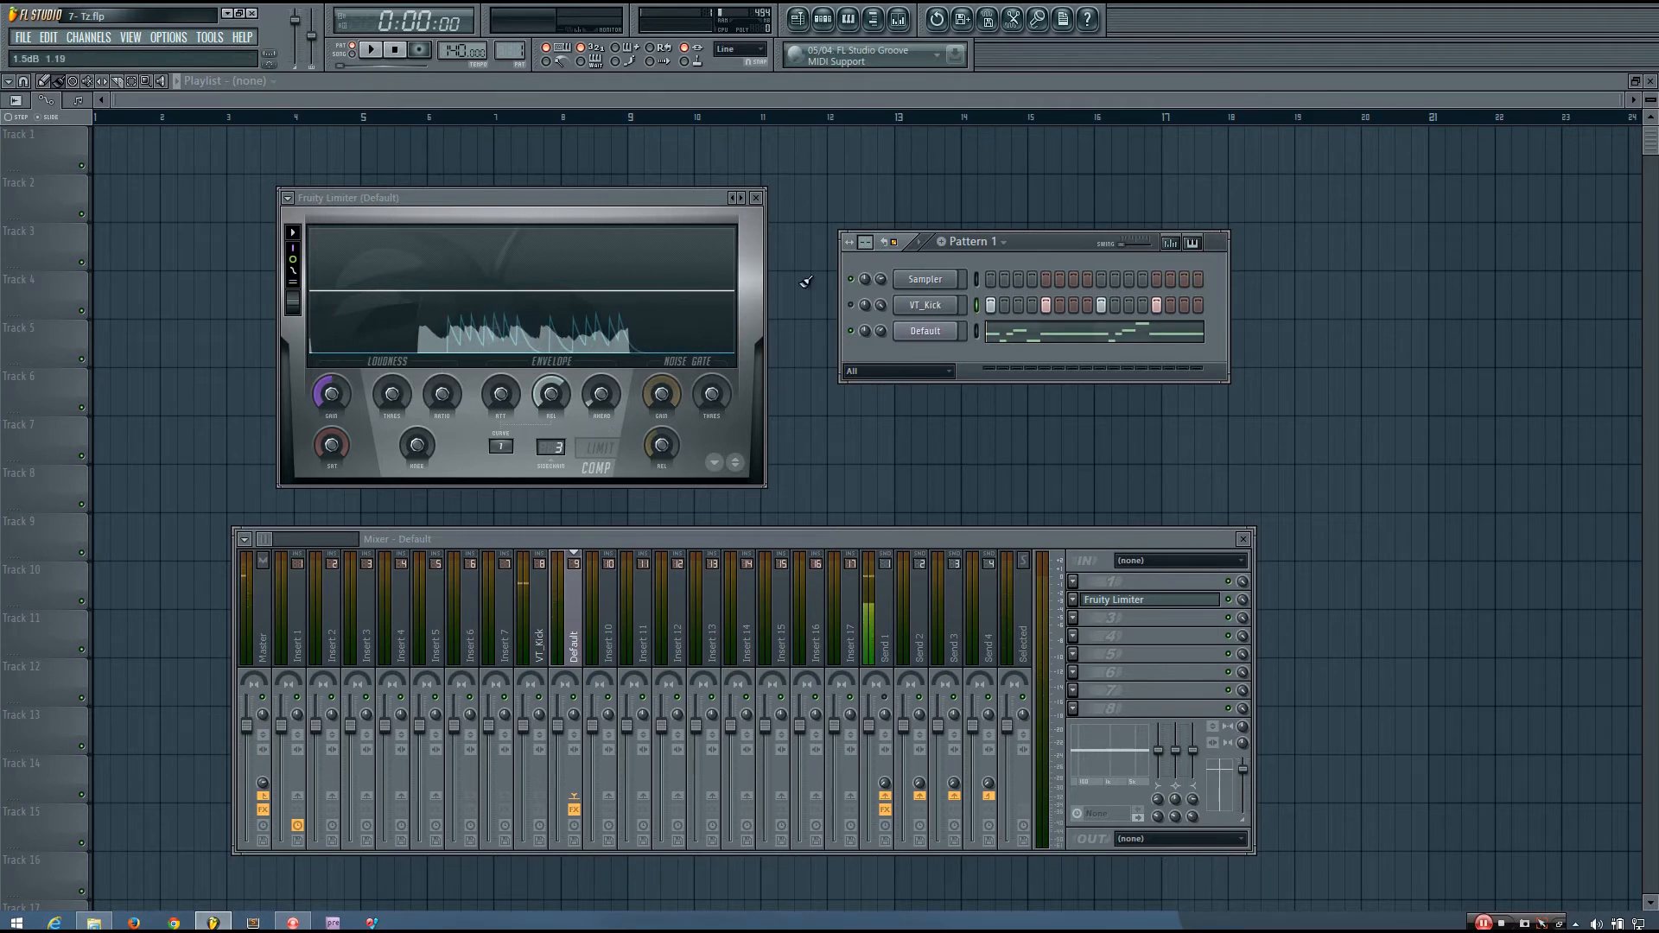
pyautogui.moveTo(392, 408); pyautogui.dragTo(392, 439)
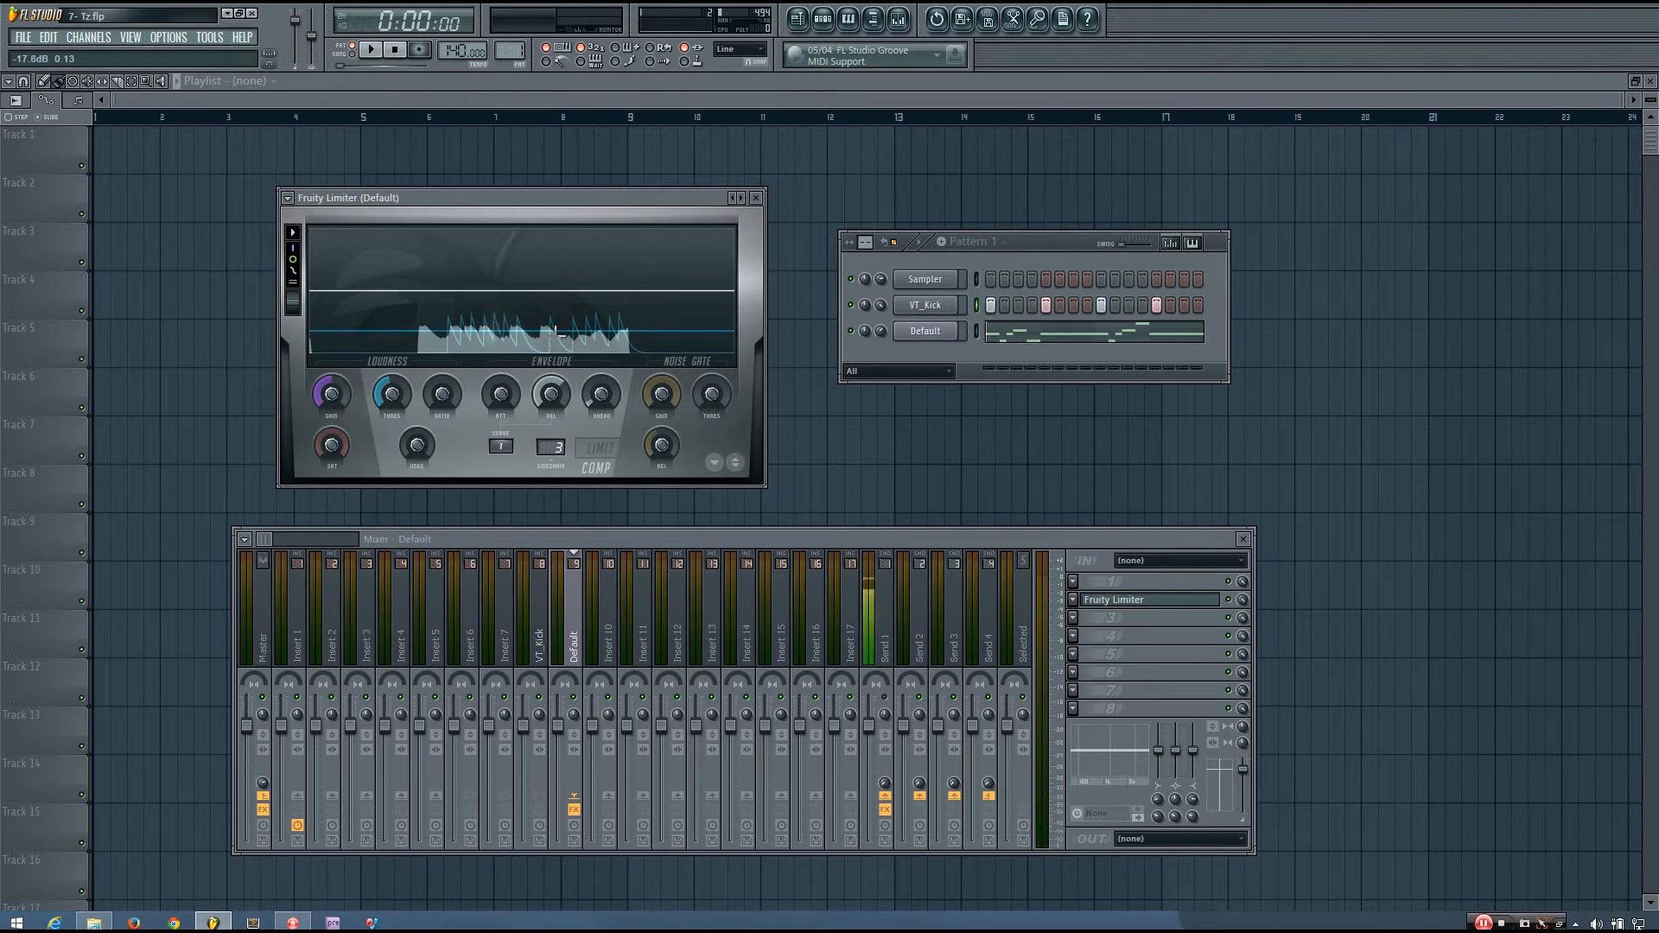
# Step: Select the Default synth channel and play repeated single notes to examine its signal against the limiter's threshold
pyautogui.click(978, 332)
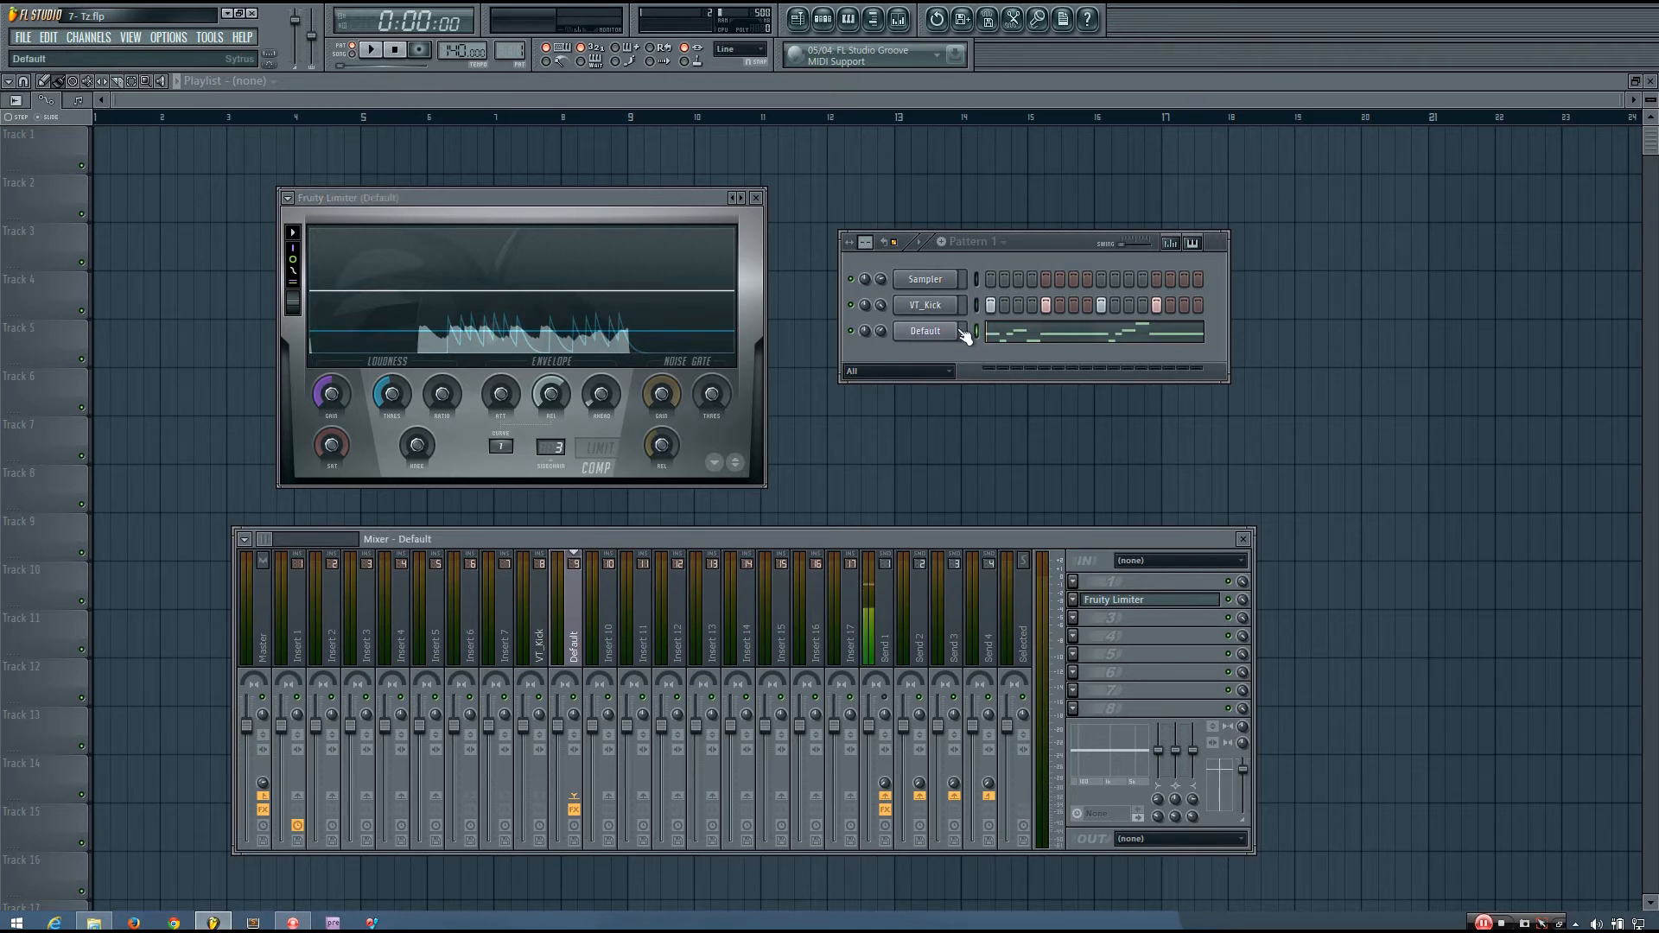
pyautogui.press('d')
pyautogui.press('d')
pyautogui.press('d')
pyautogui.press('d')
pyautogui.press('d')
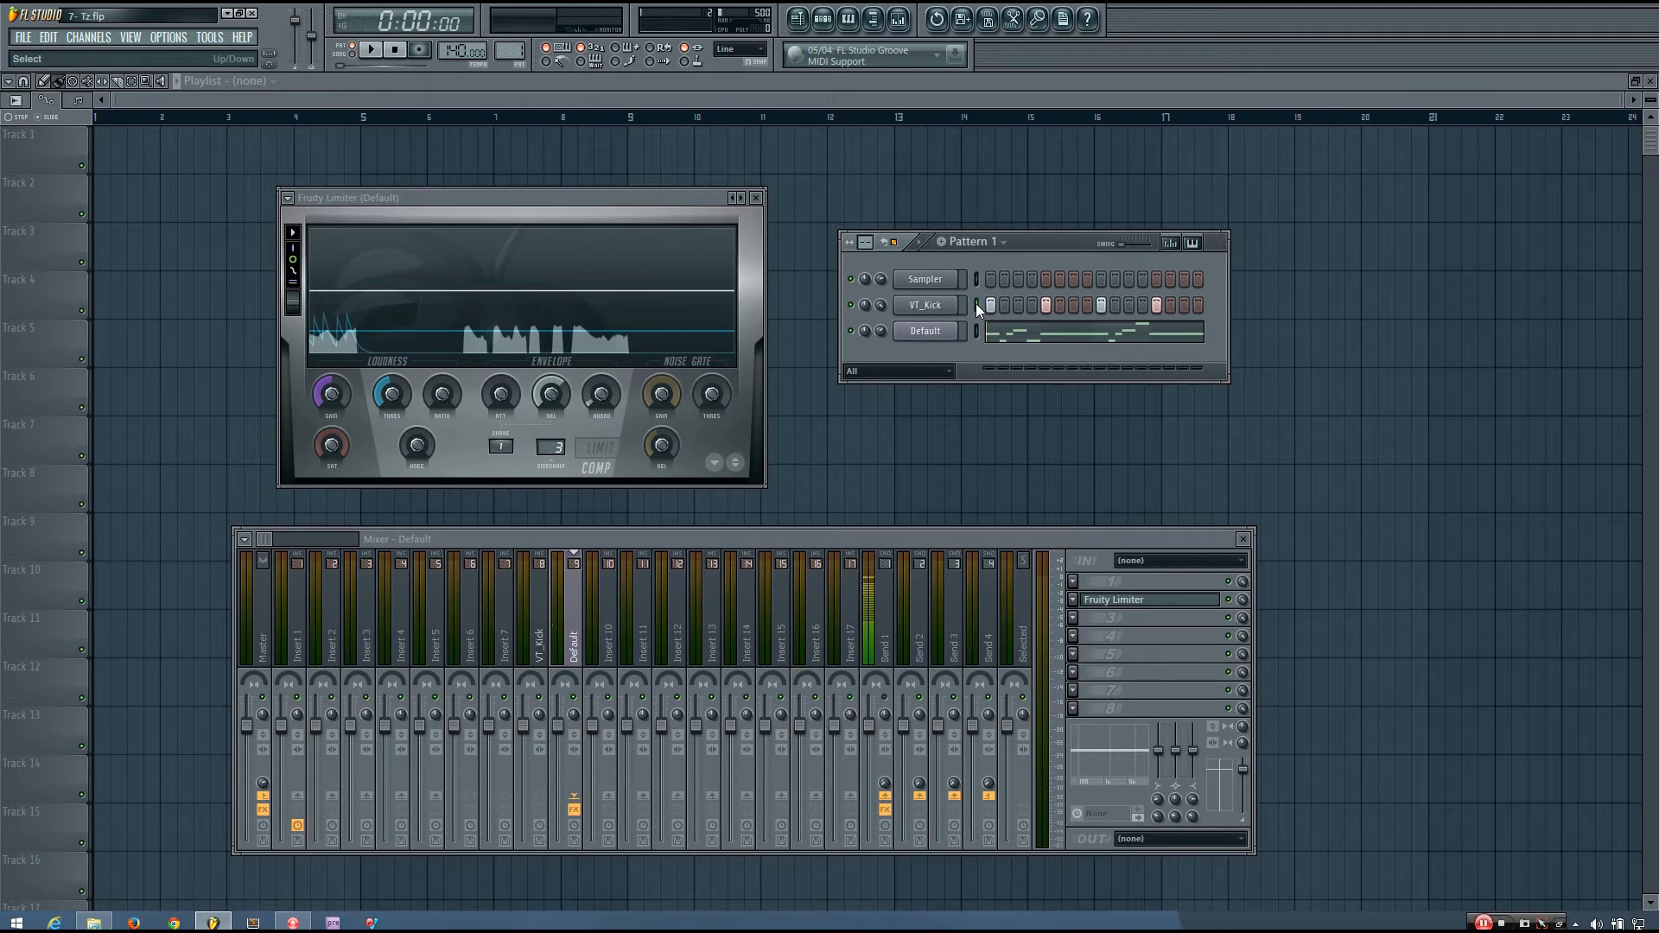
# Step: Select the VT_Kick channel and lower the Fruity Limiter's compression threshold to about -22 dB, auditioning the pattern
pyautogui.click(977, 304)
pyautogui.moveTo(403, 406); pyautogui.dragTo(403, 410)
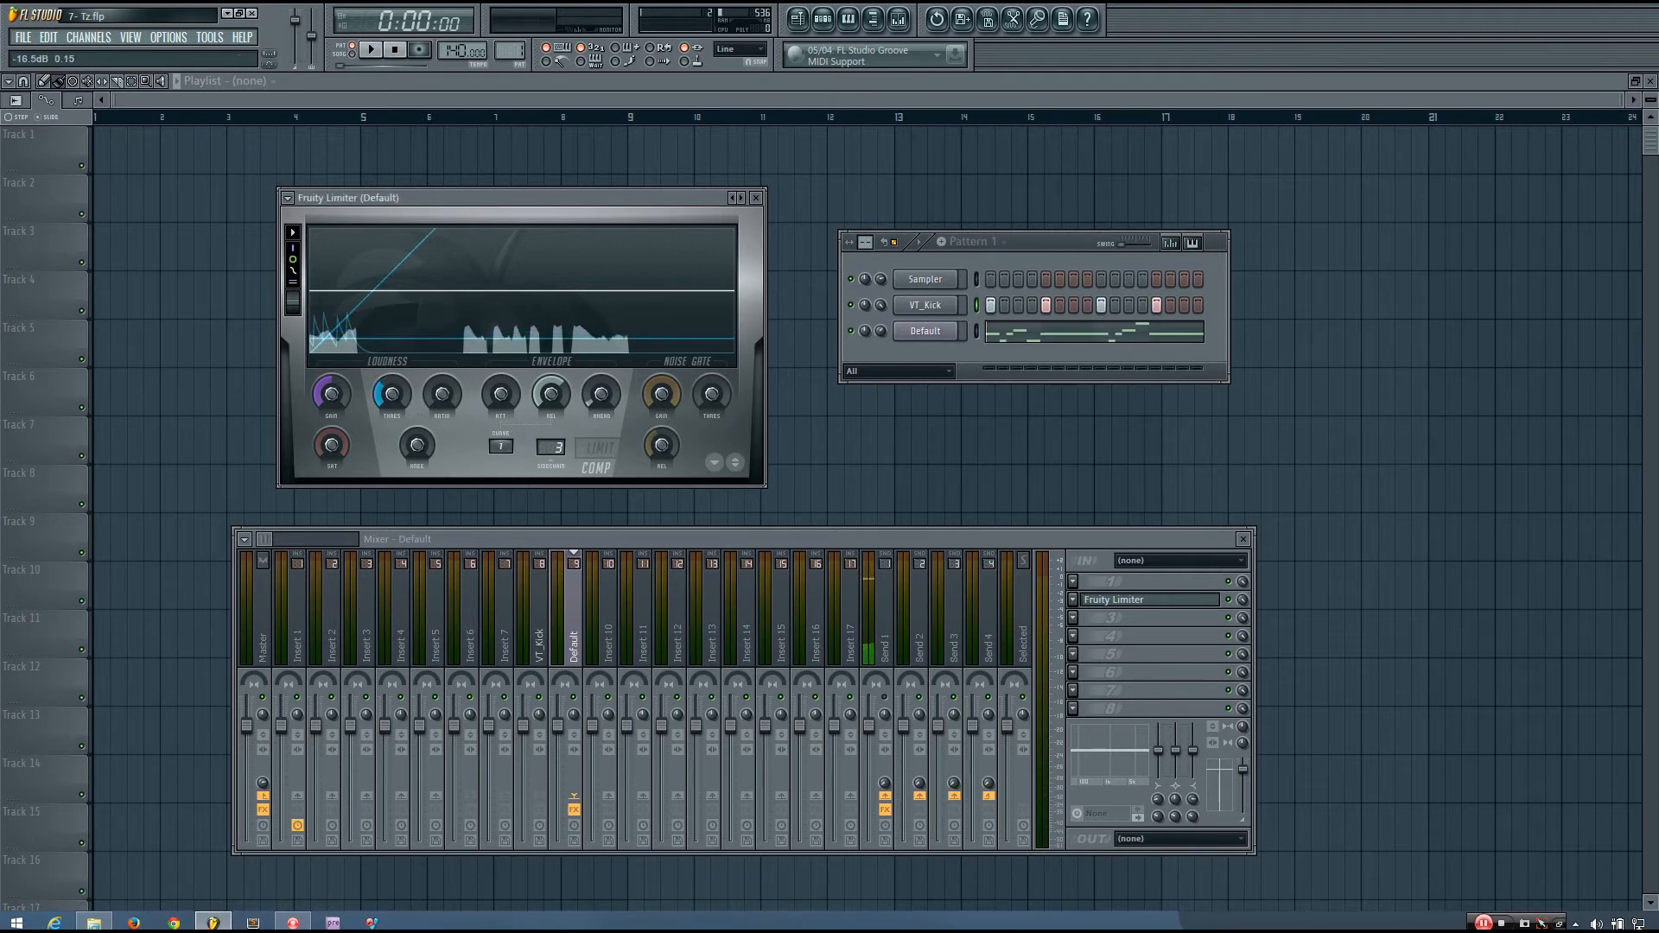
pyautogui.press('space')
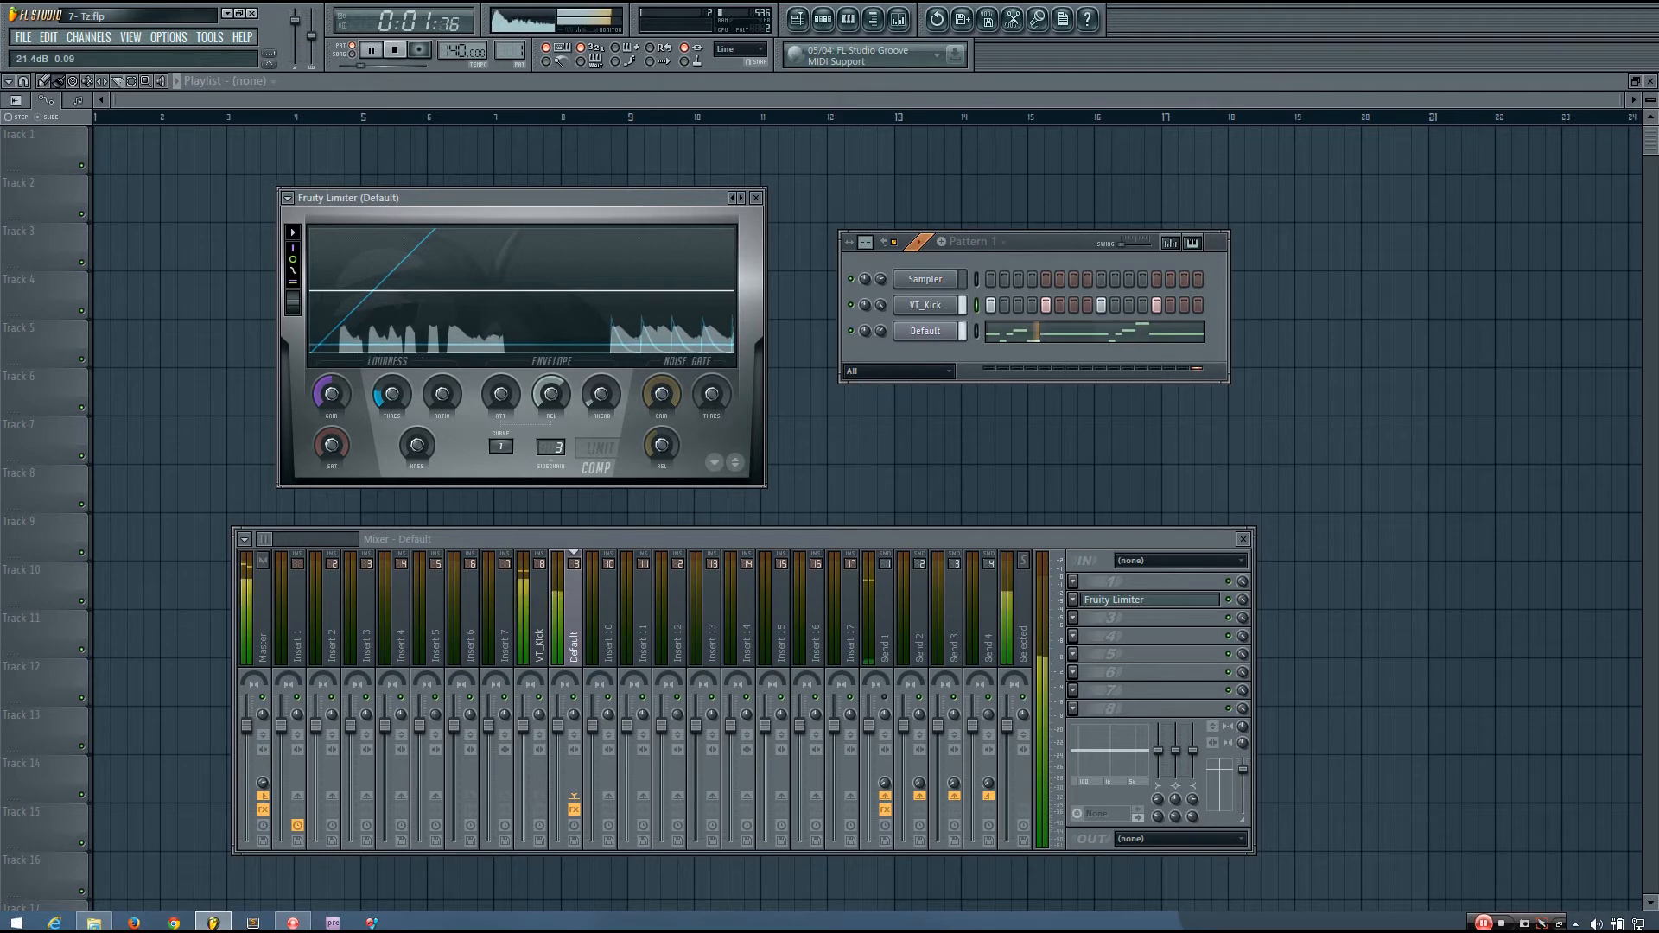
pyautogui.press('space')
pyautogui.moveTo(400, 392); pyautogui.dragTo(400, 398)
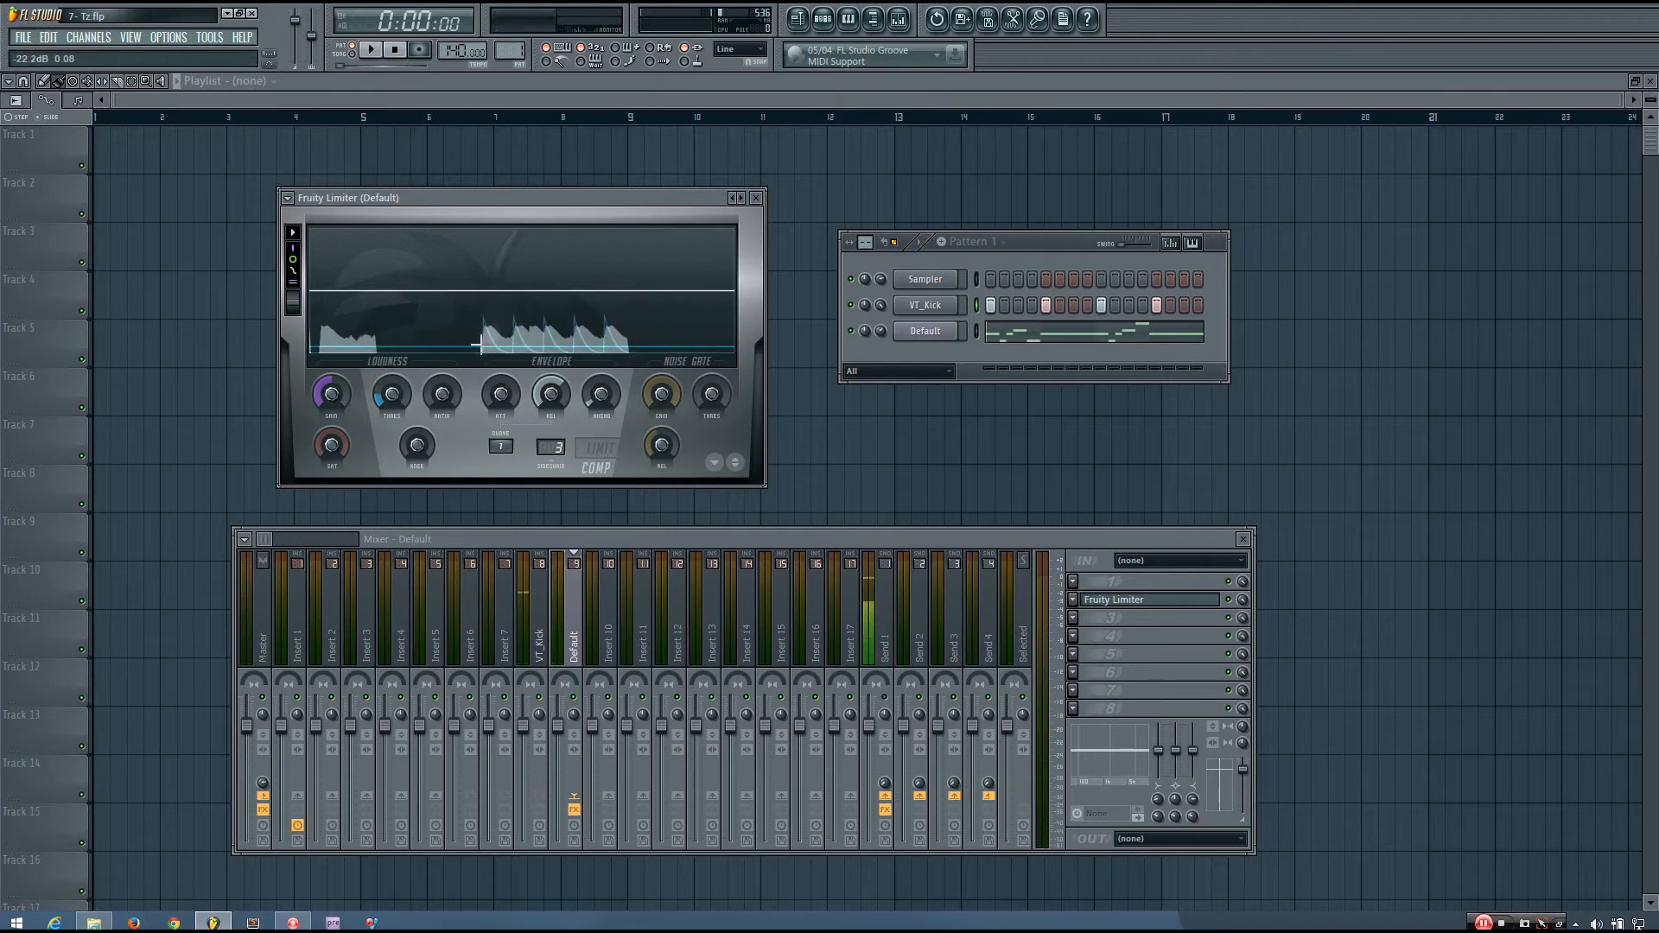
# Step: Raise the limiter's compression ratio and lower its threshold to about -27 dB while the pattern plays
pyautogui.moveTo(393, 396); pyautogui.dragTo(393, 422)
pyautogui.moveTo(455, 393); pyautogui.dragTo(455, 363)
pyautogui.press('space')
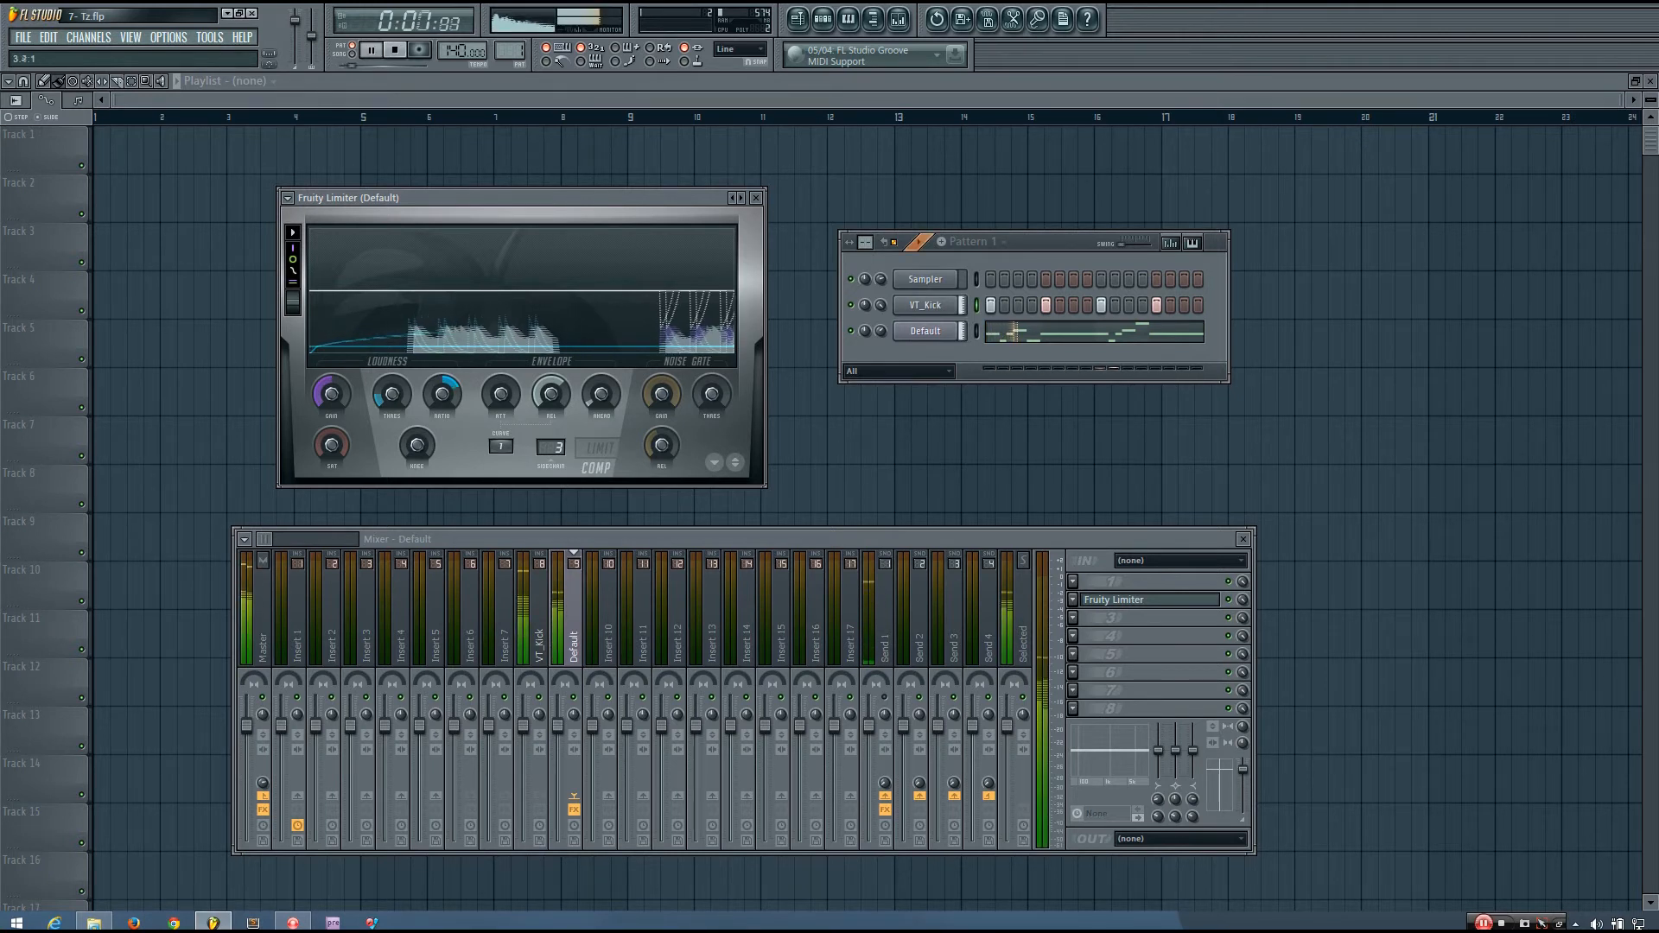
pyautogui.moveTo(449, 398)
pyautogui.mouseDown()
pyautogui.moveTo(449, 367)
pyautogui.moveTo(448, 422)
pyautogui.mouseUp()
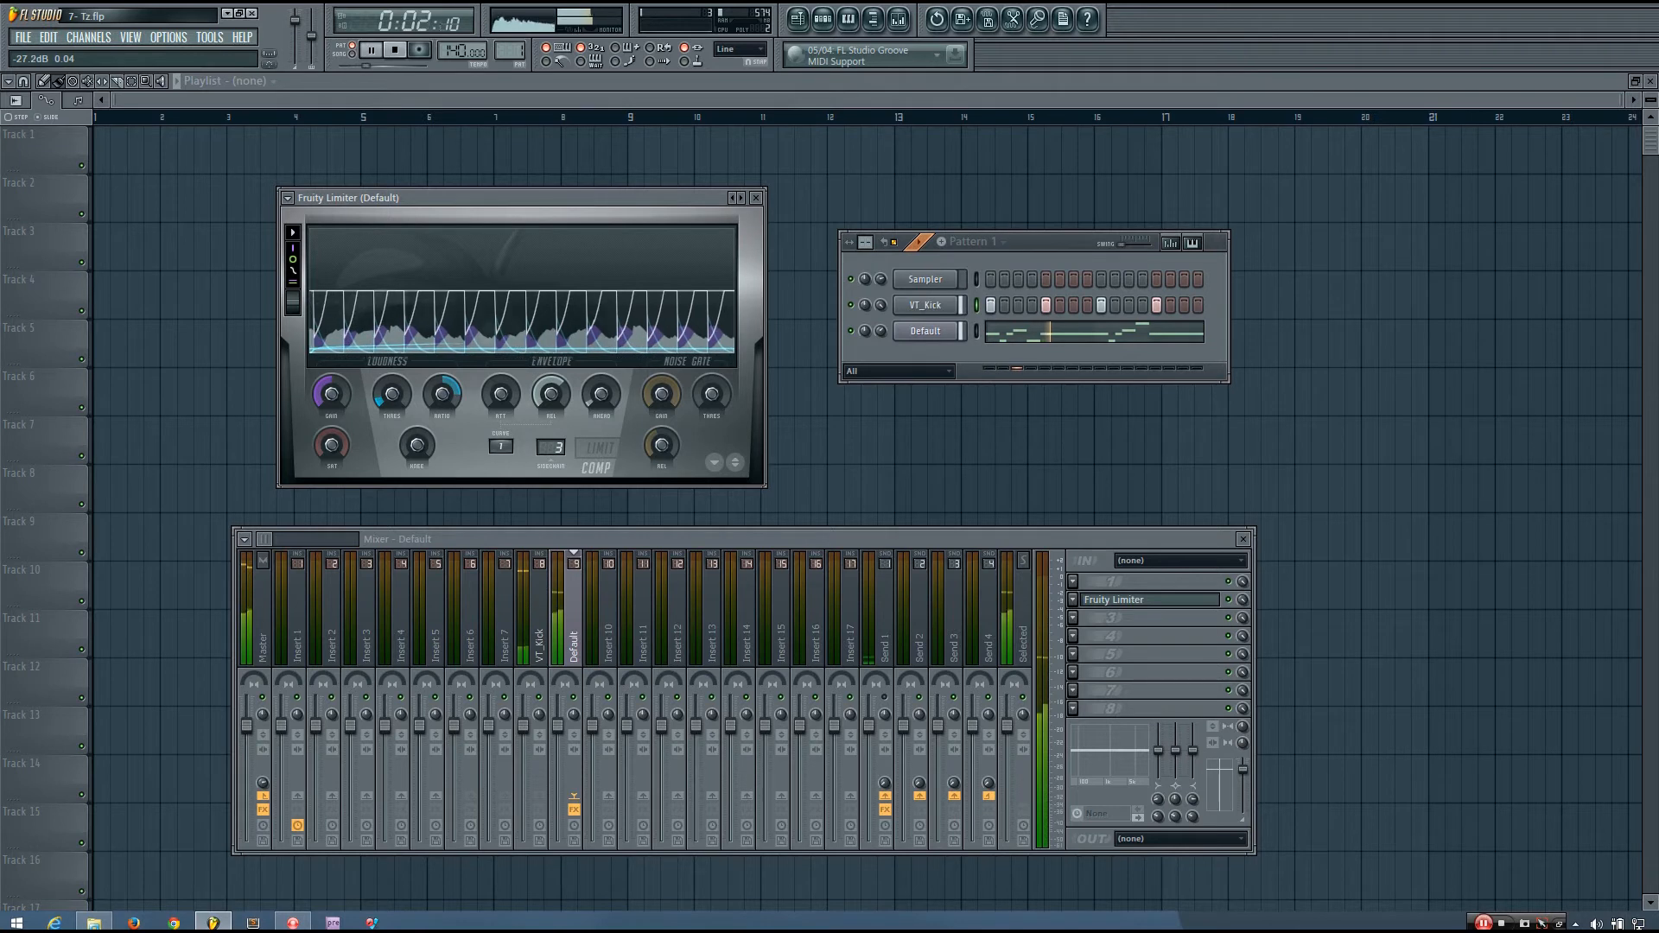
pyautogui.moveTo(401, 397); pyautogui.dragTo(401, 391)
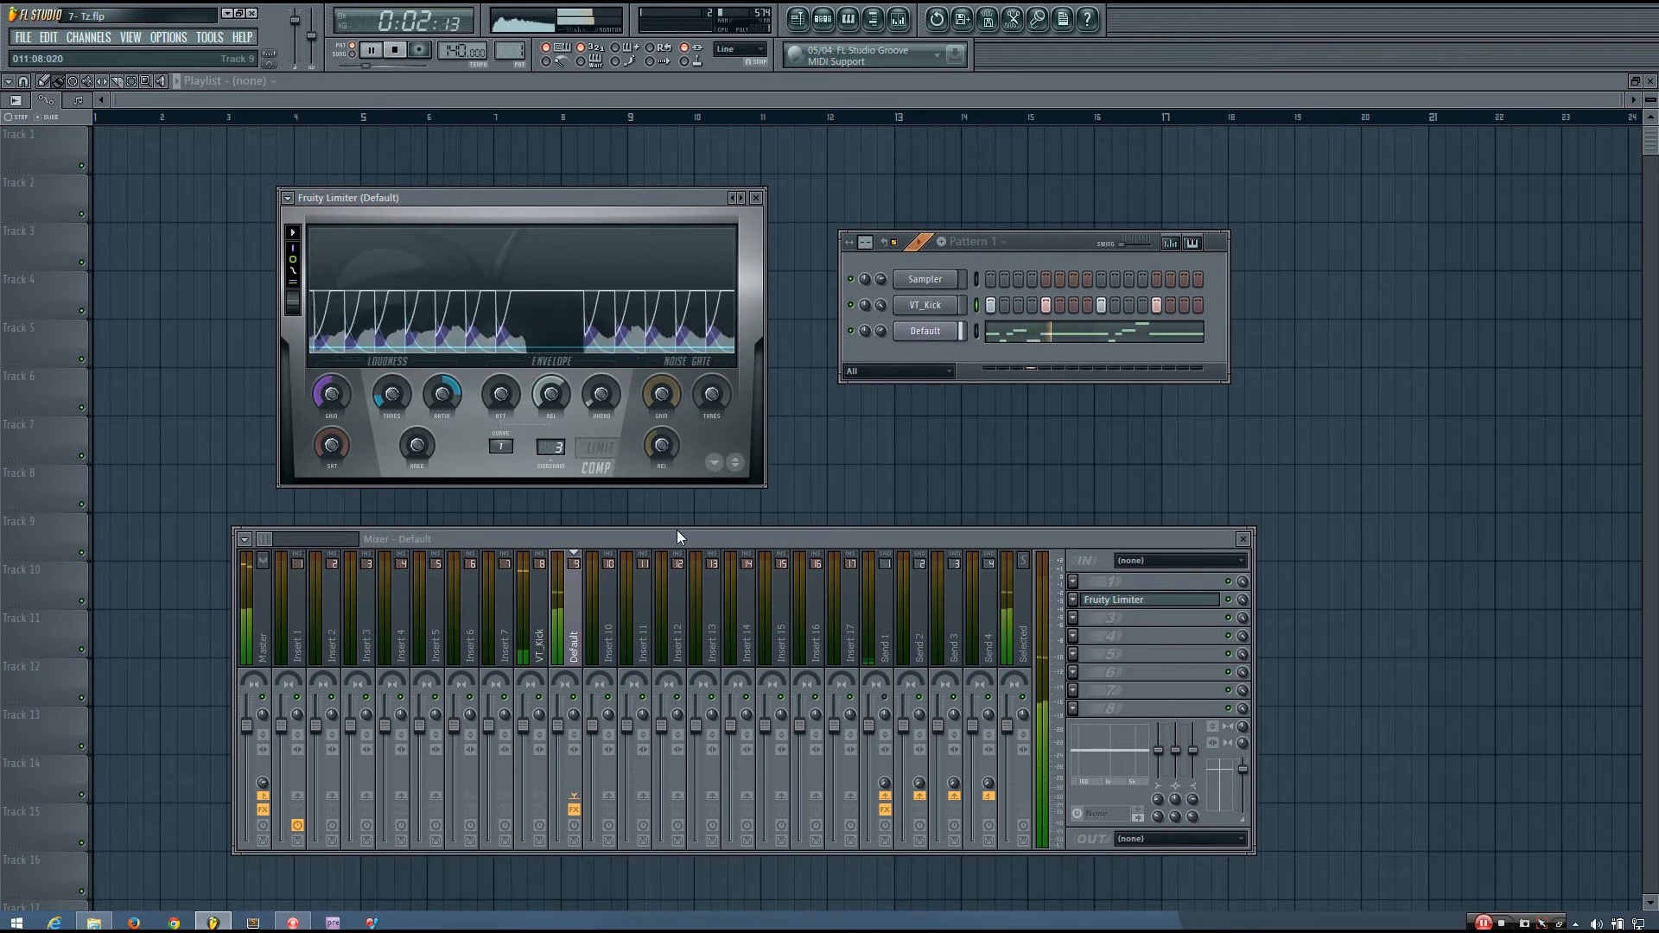
# Step: Compare playback with the Fruity Limiter bypassed and active, and lower the Default track's fader to about -2.3 dB
pyautogui.click(1229, 599)
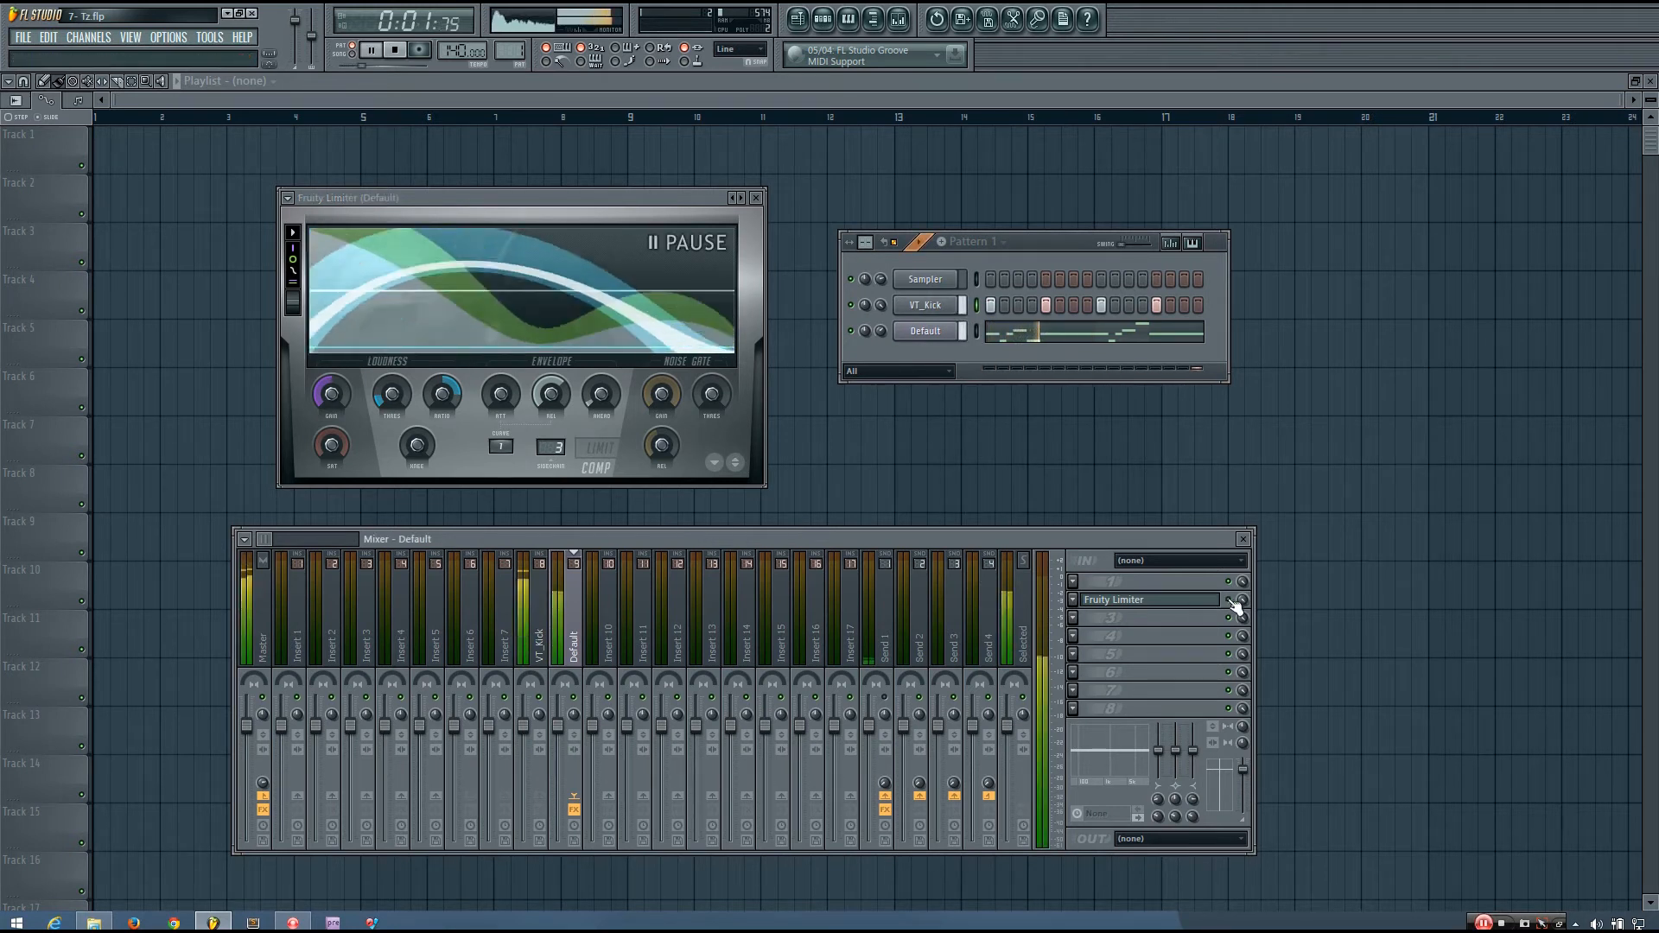
pyautogui.click(1229, 600)
pyautogui.moveTo(557, 724); pyautogui.dragTo(557, 735)
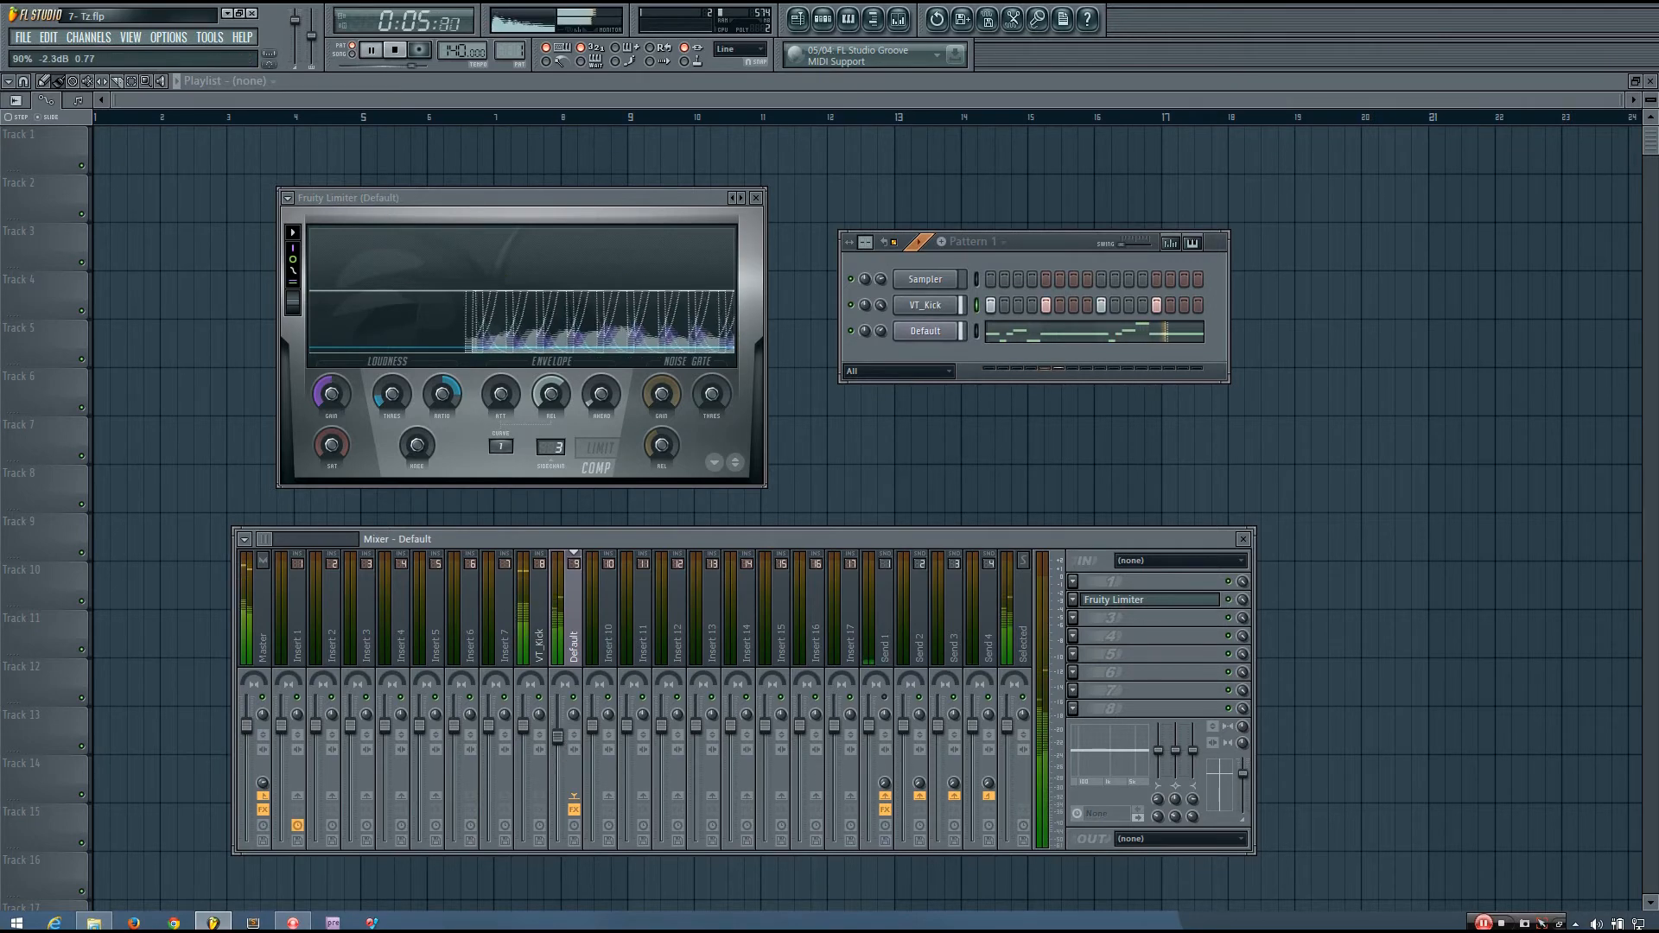
pyautogui.press('space')
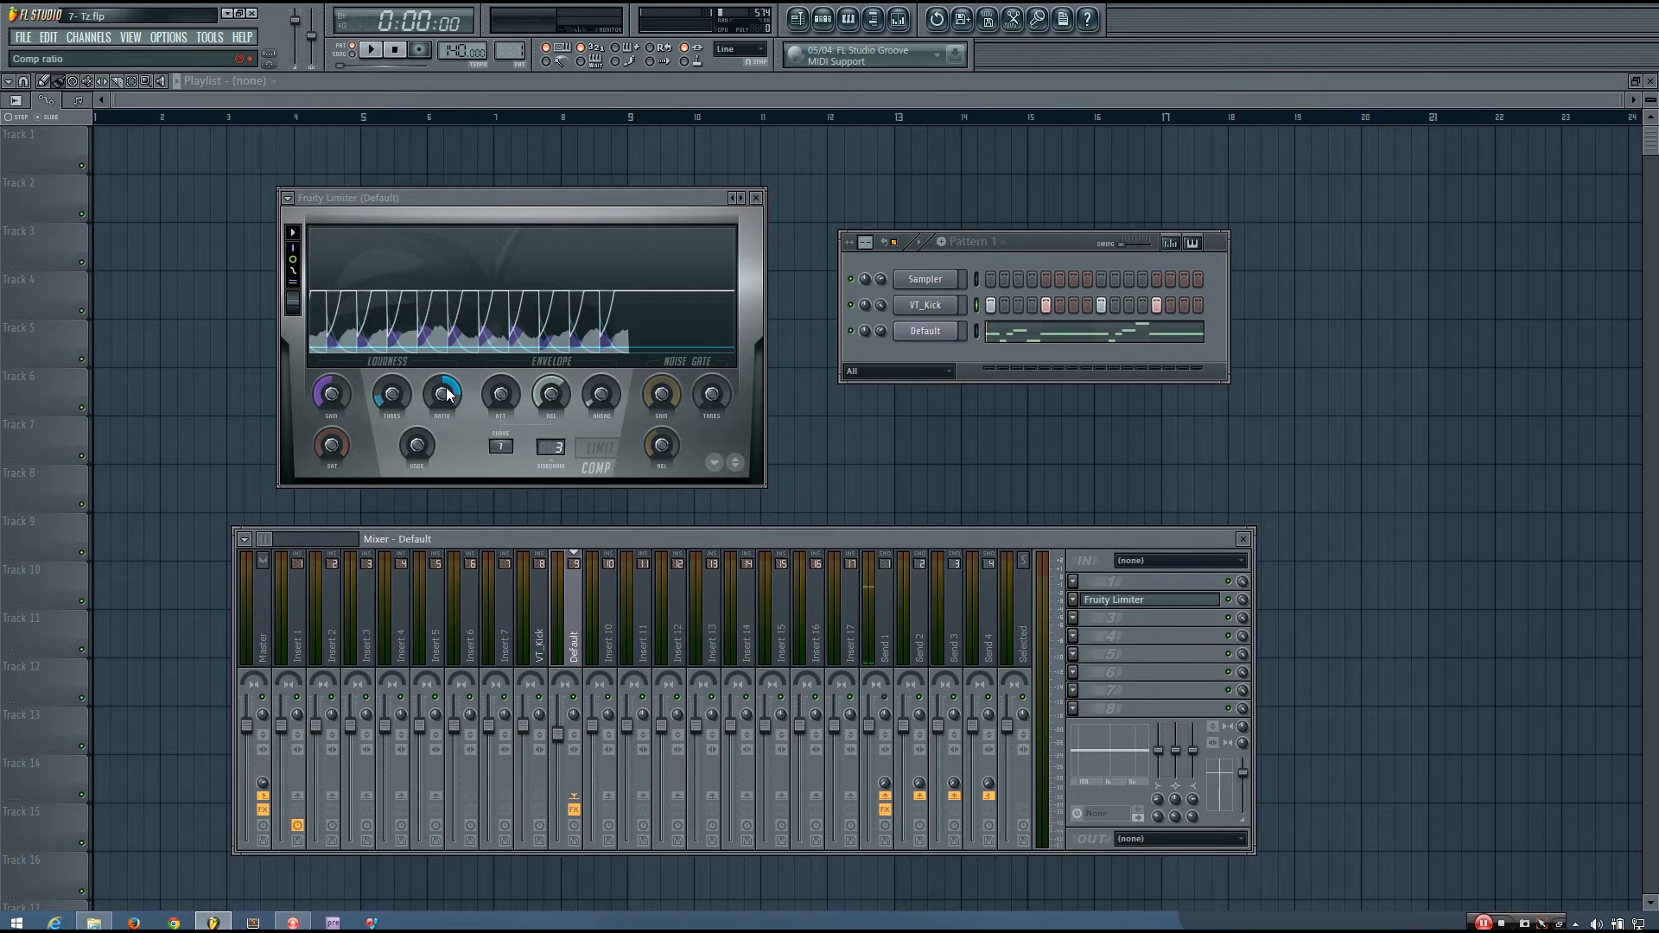
pyautogui.press('space')
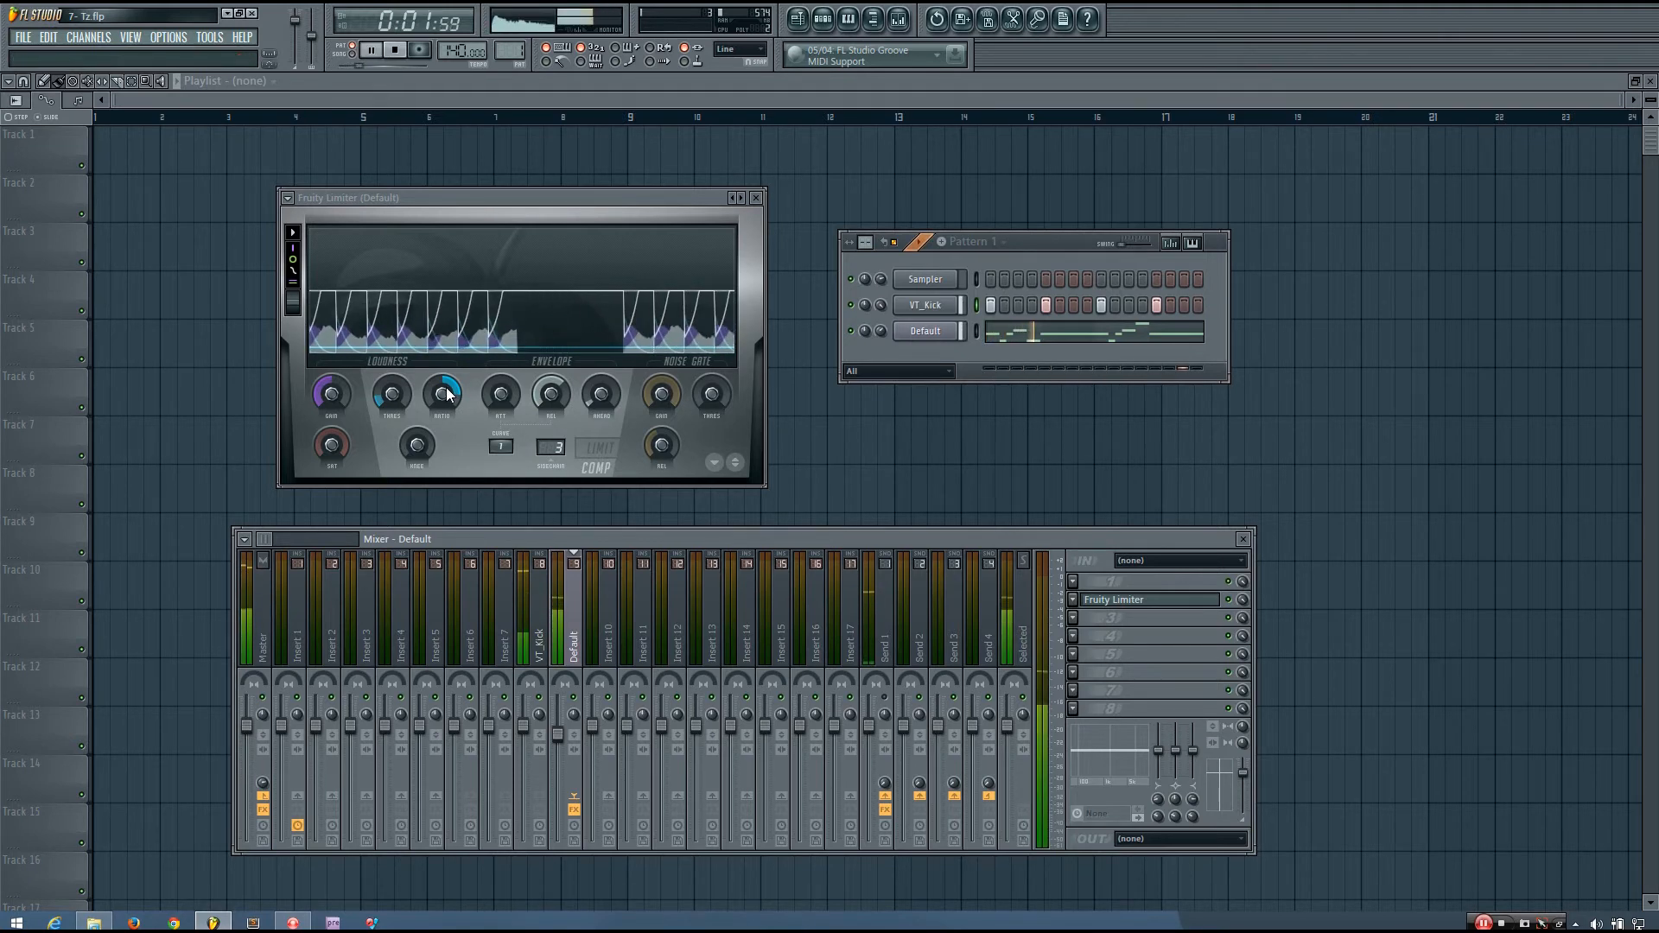
pyautogui.press('space')
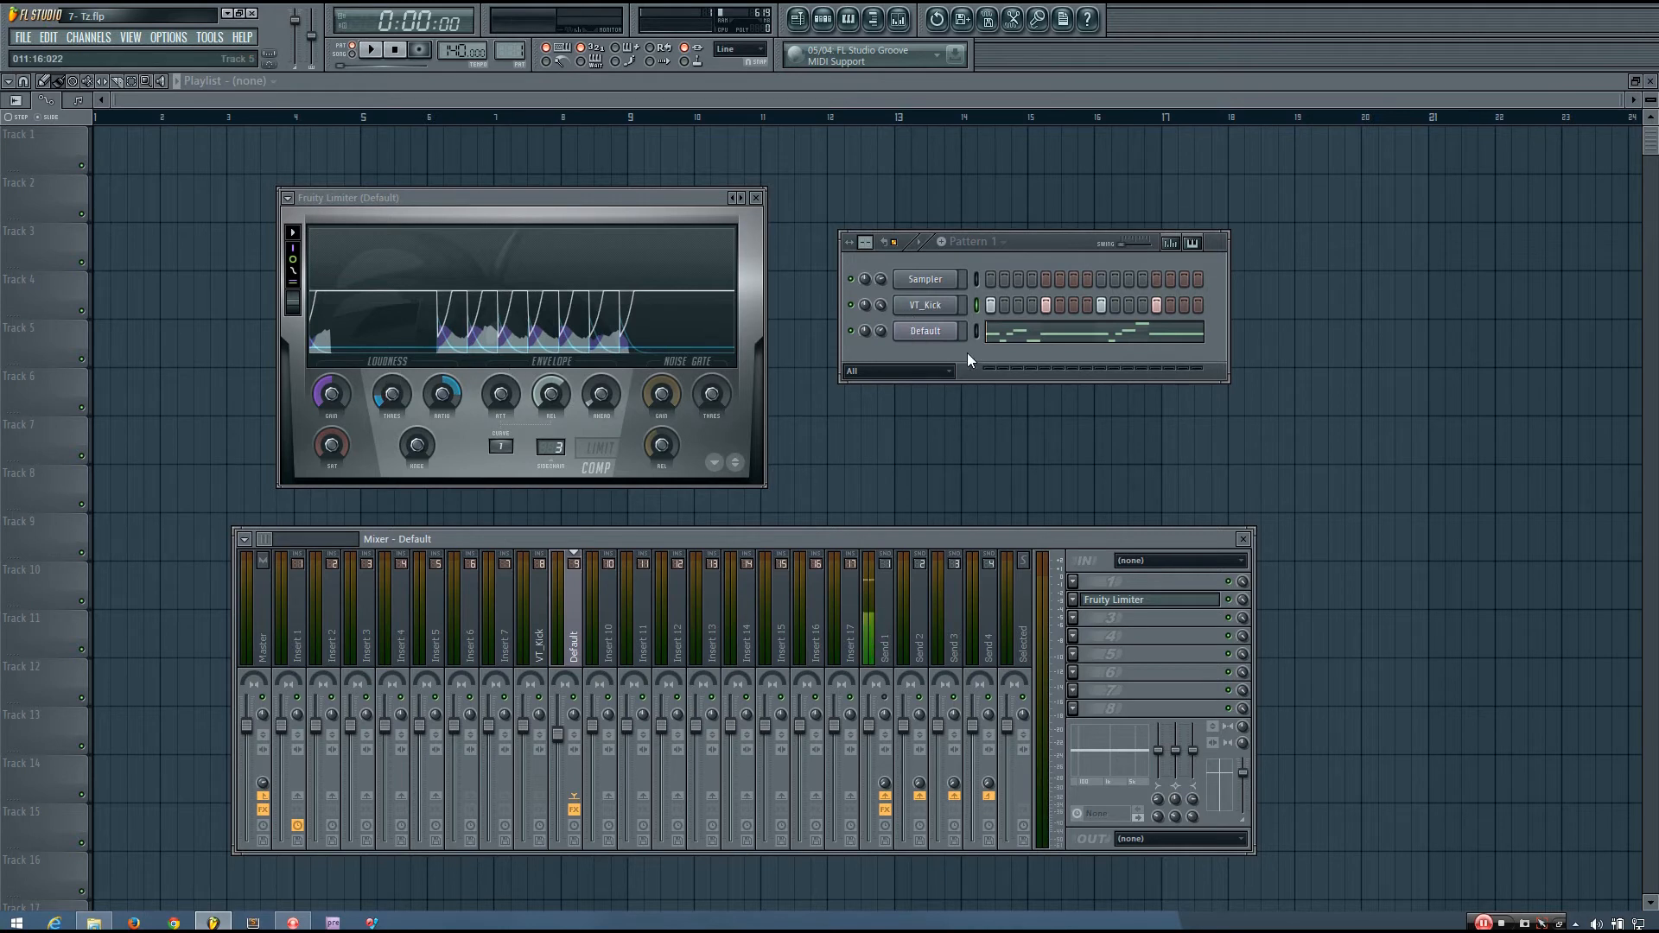
# Step: Disable the VT_Kick track's send to the Master and play the pattern to hear only the ducked synth
pyautogui.click(536, 611)
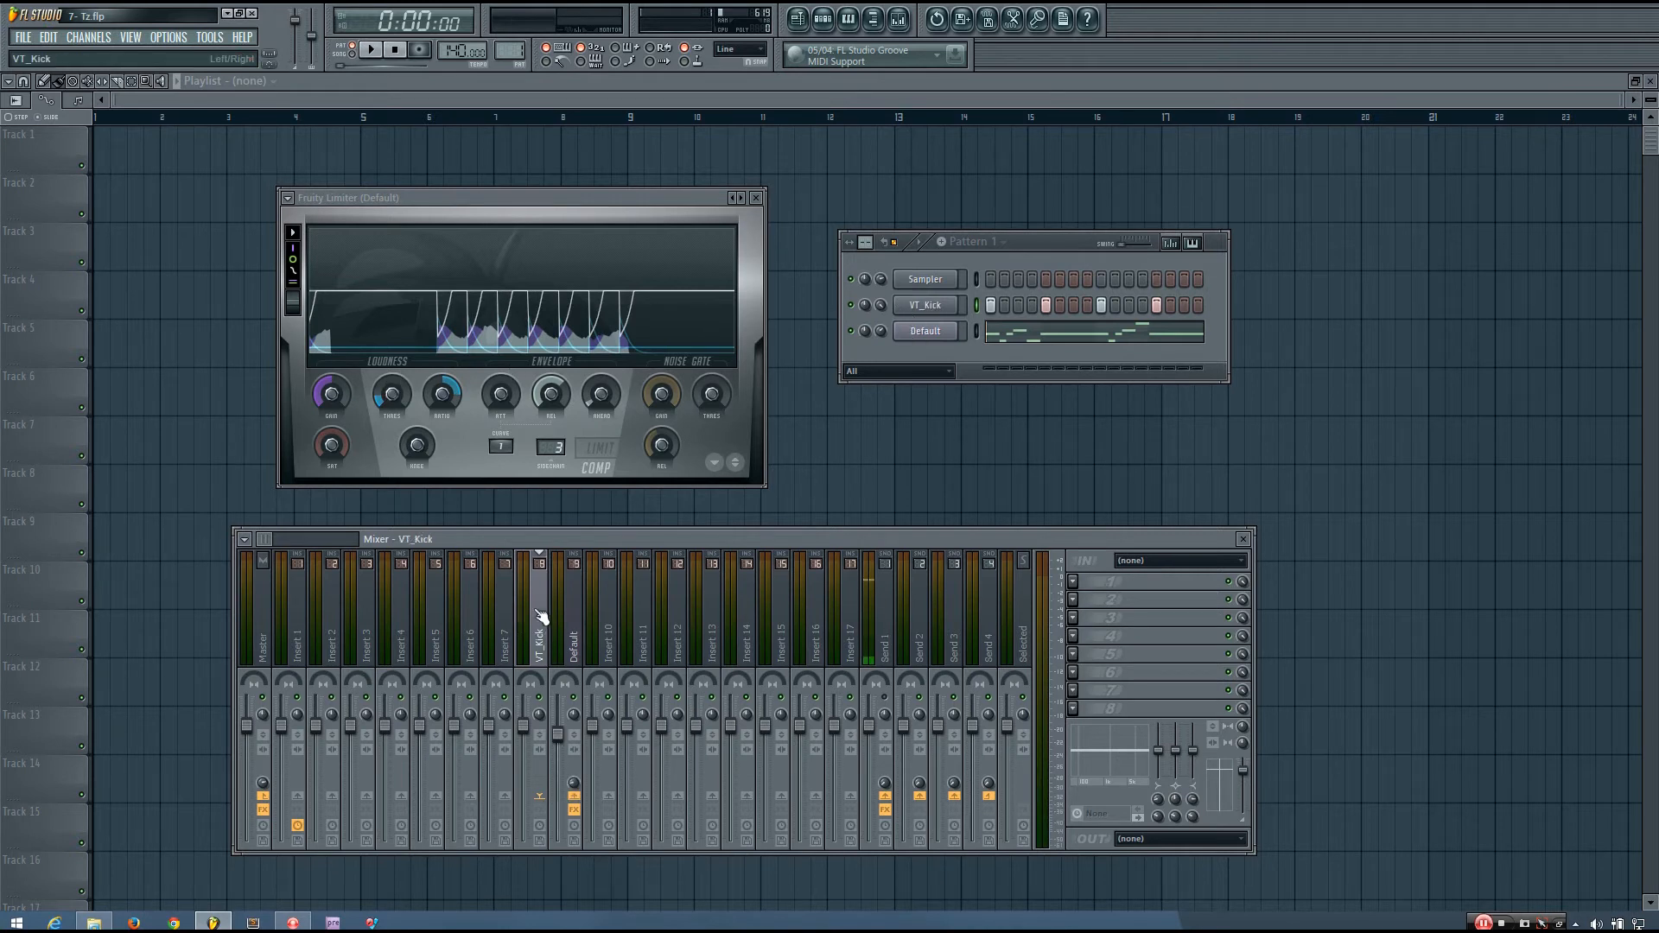
pyautogui.click(265, 795)
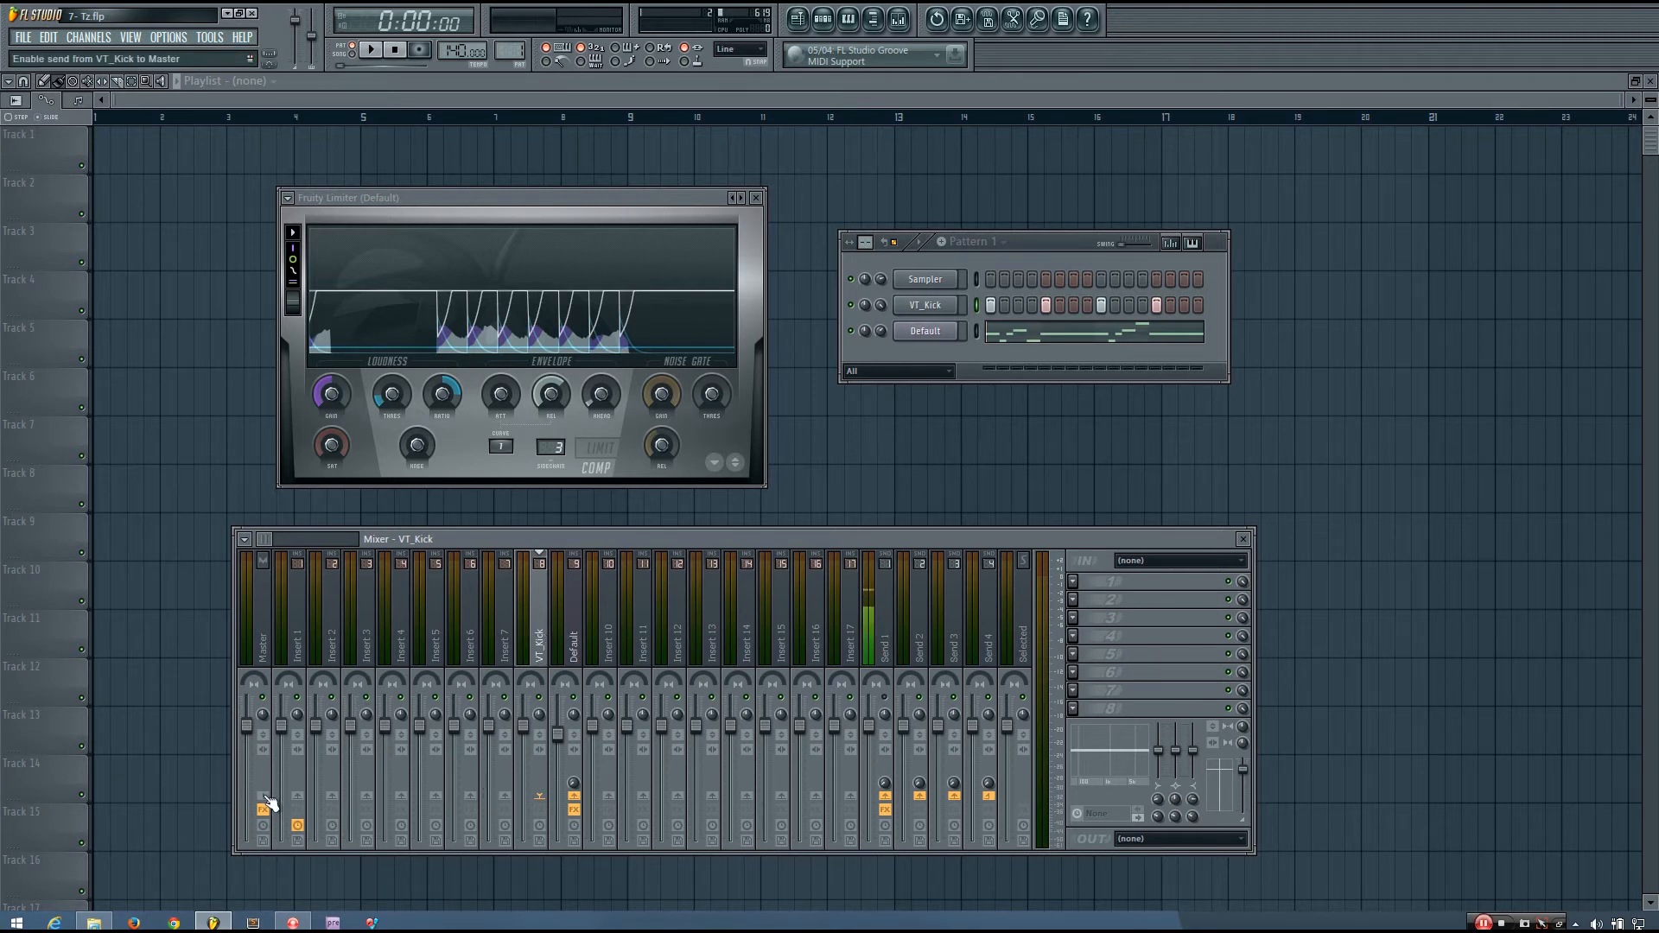
pyautogui.press('space')
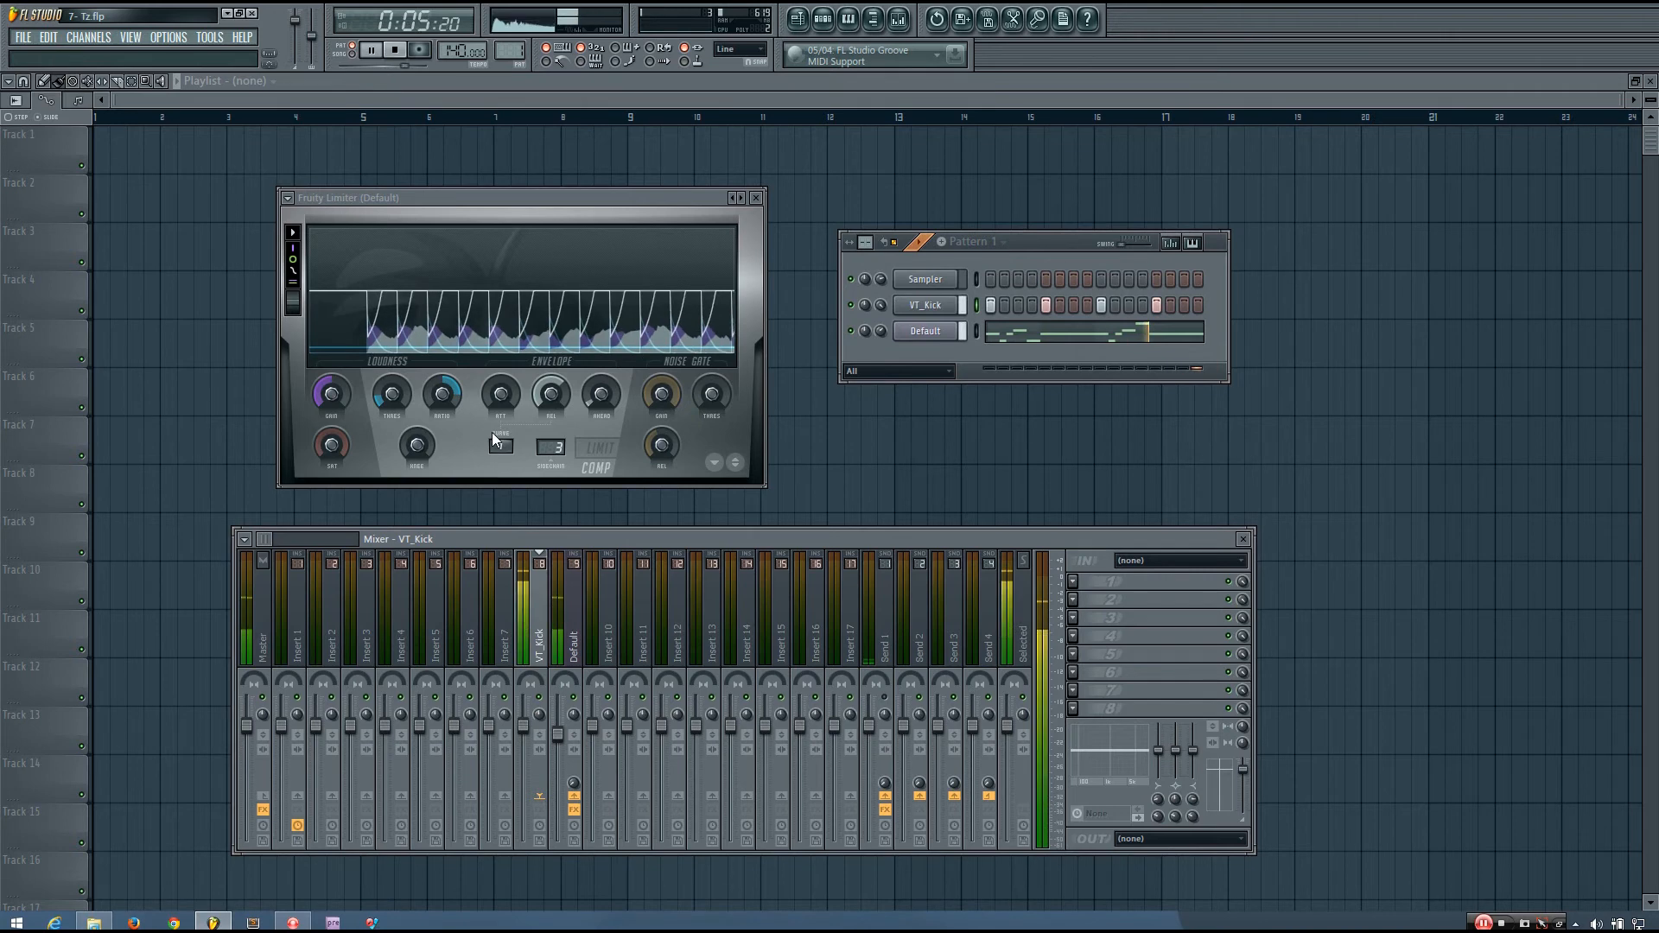
pyautogui.press('space')
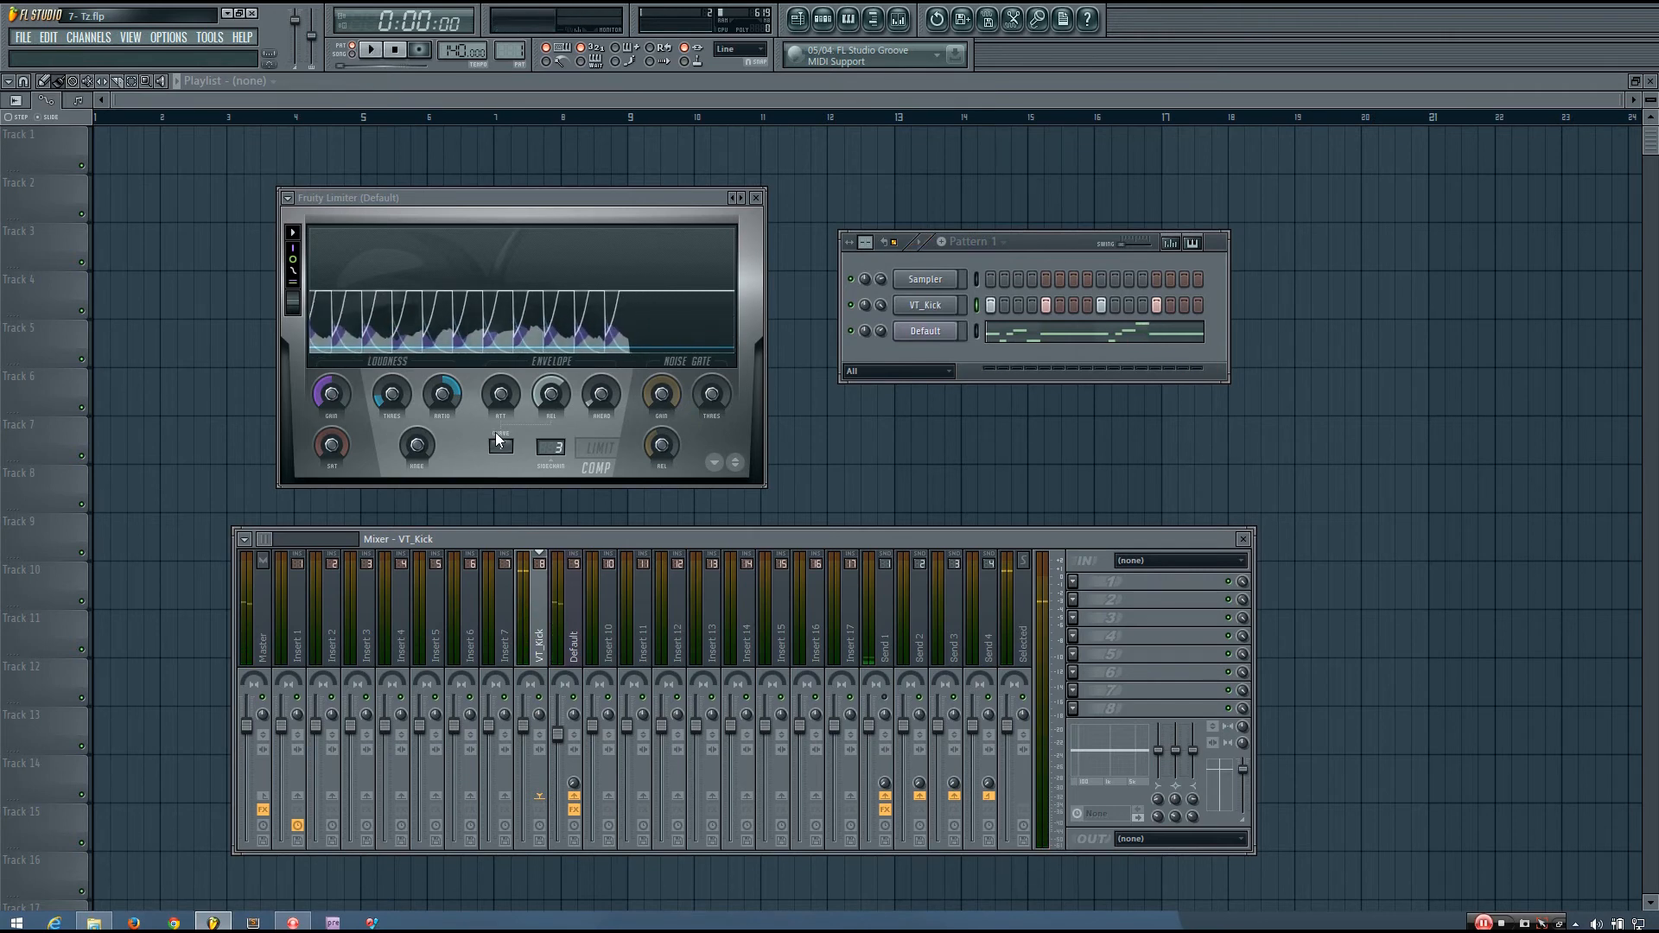
# Step: Set the limiter's compression release to about 33 ms and play the pattern
pyautogui.click(551, 395)
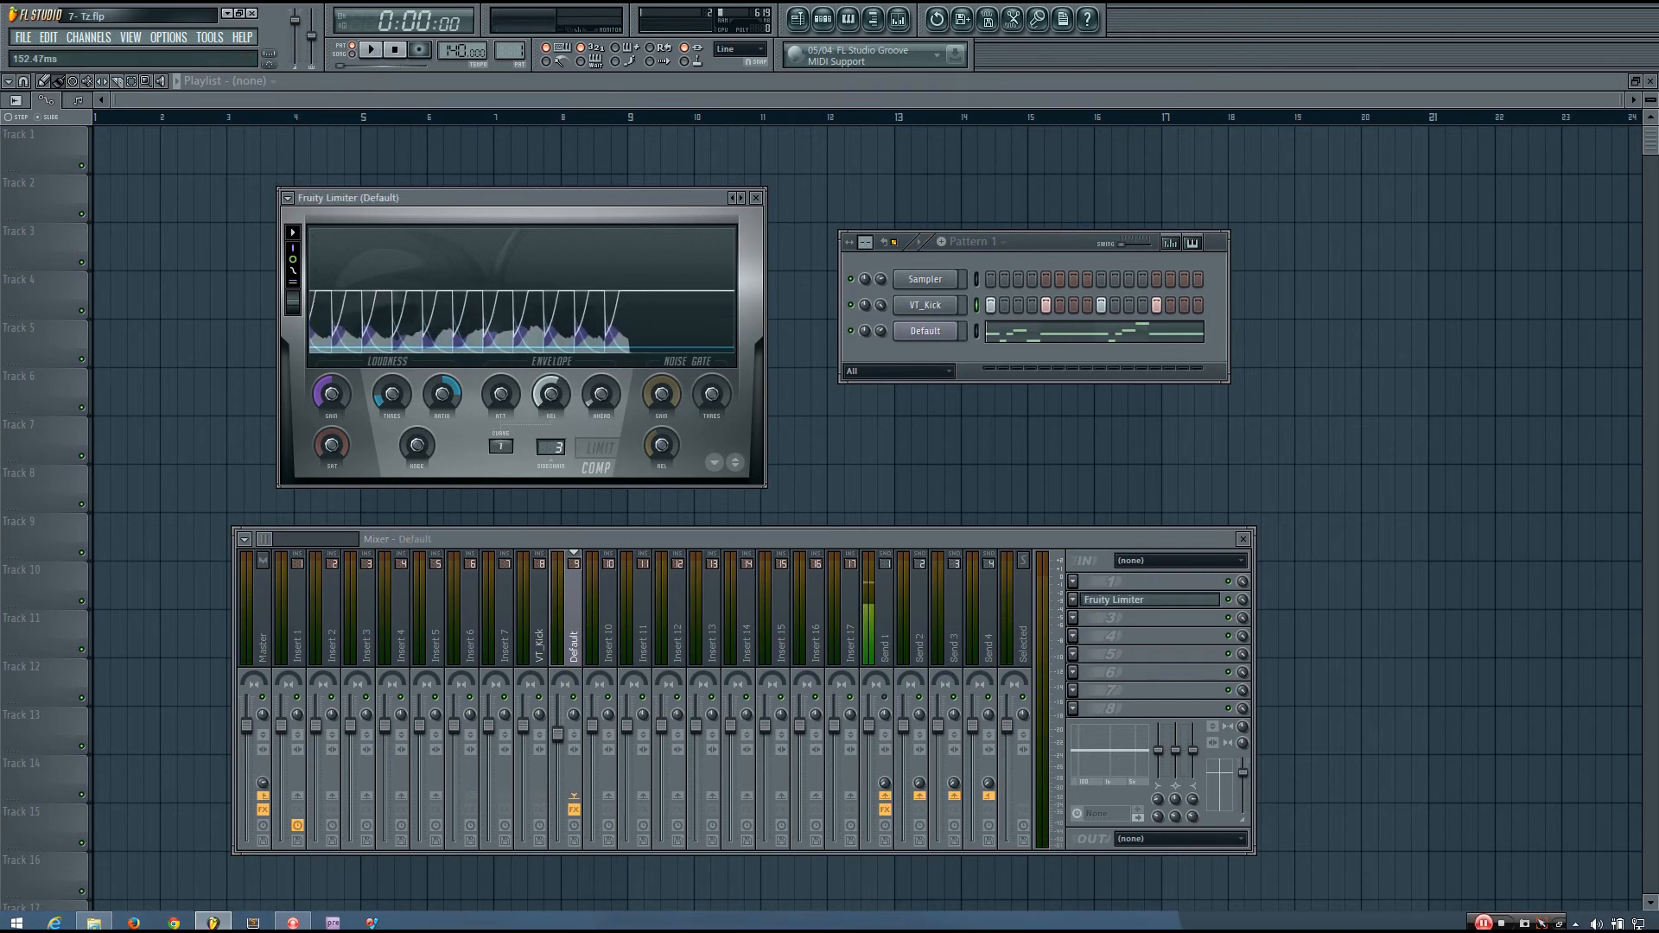
pyautogui.moveTo(551, 395); pyautogui.dragTo(551, 397)
pyautogui.press('space')
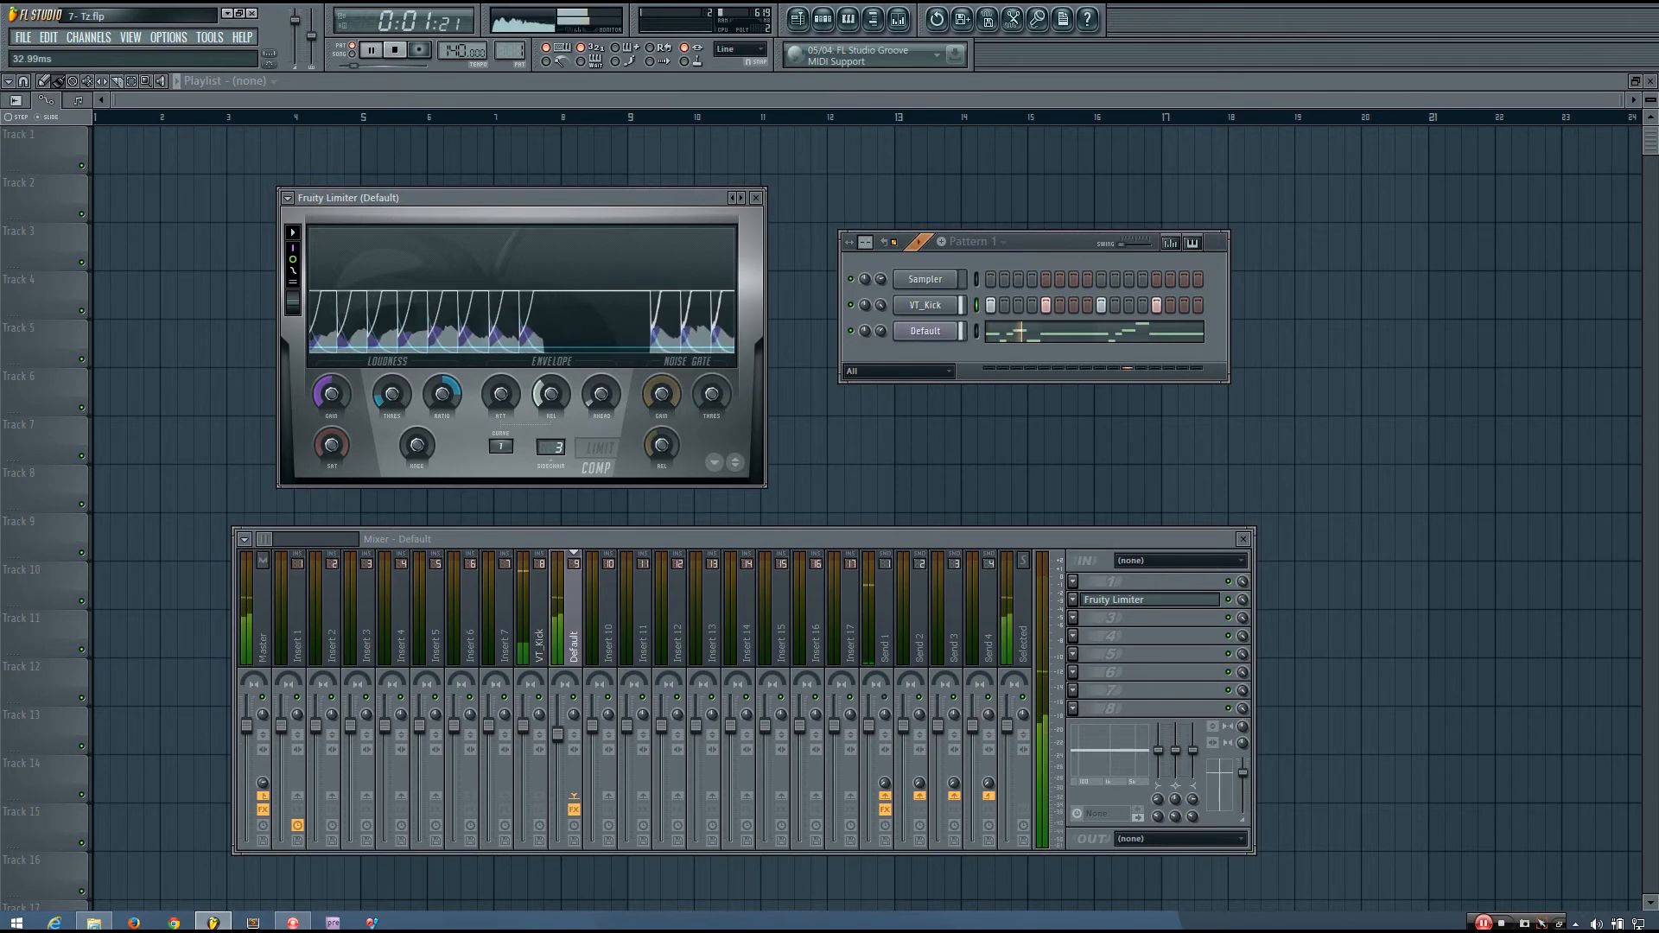
# Step: Re-enable the VT_Kick track's send to the Master, reselect the Default mixer track and stop playback
pyautogui.click(538, 627)
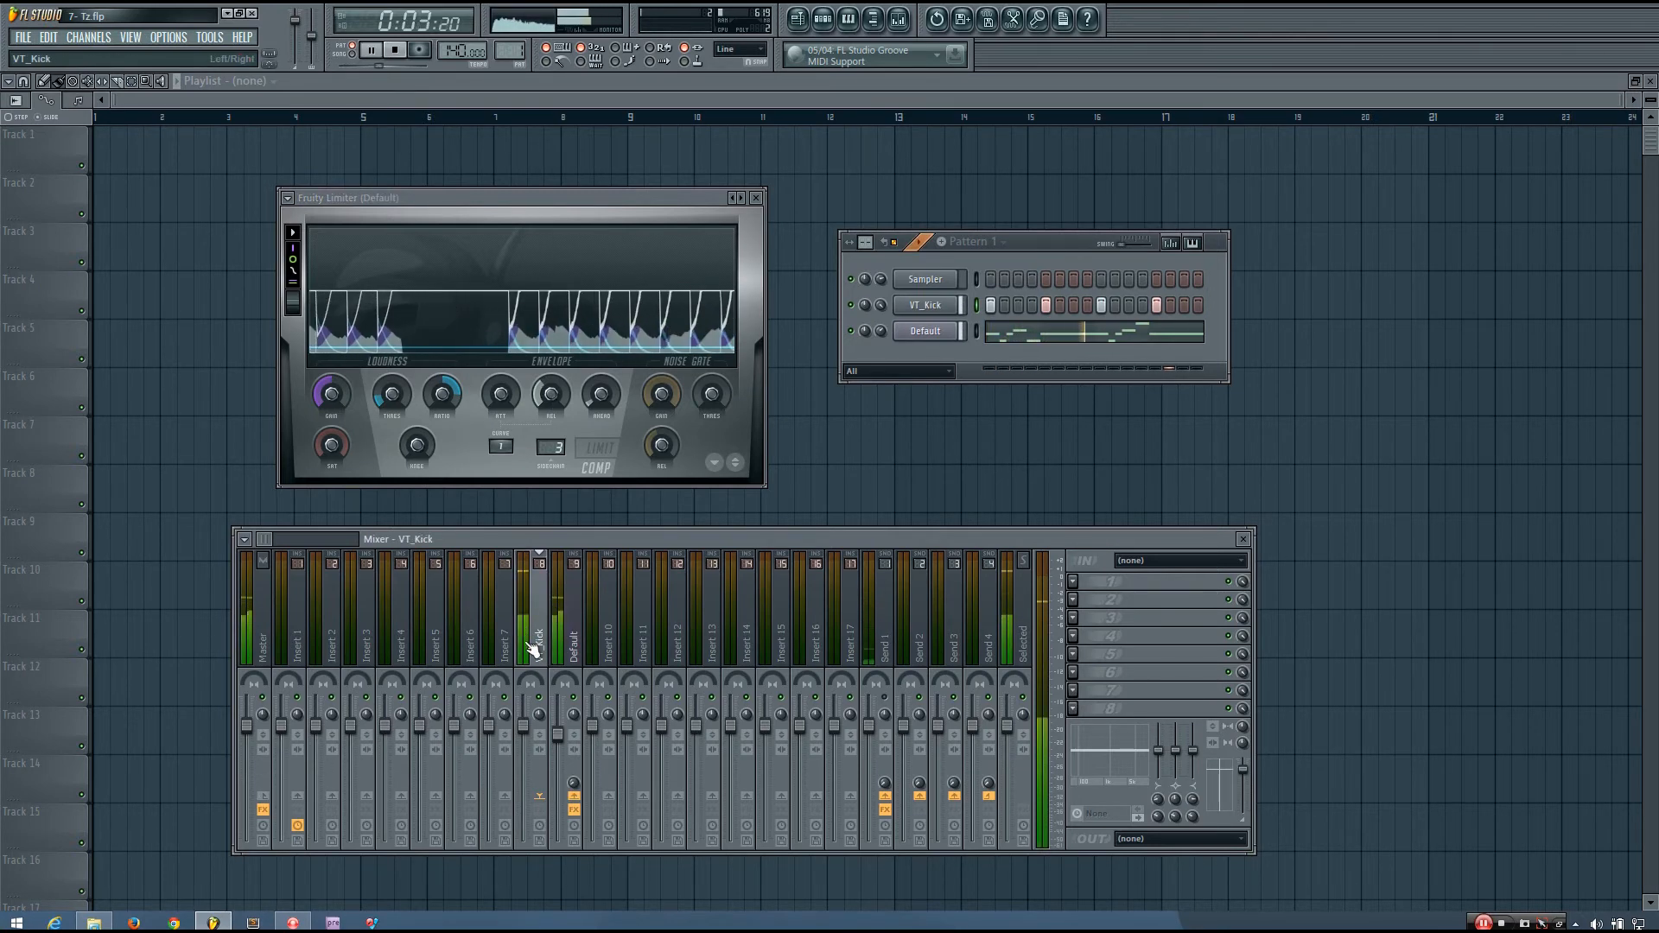
pyautogui.click(273, 801)
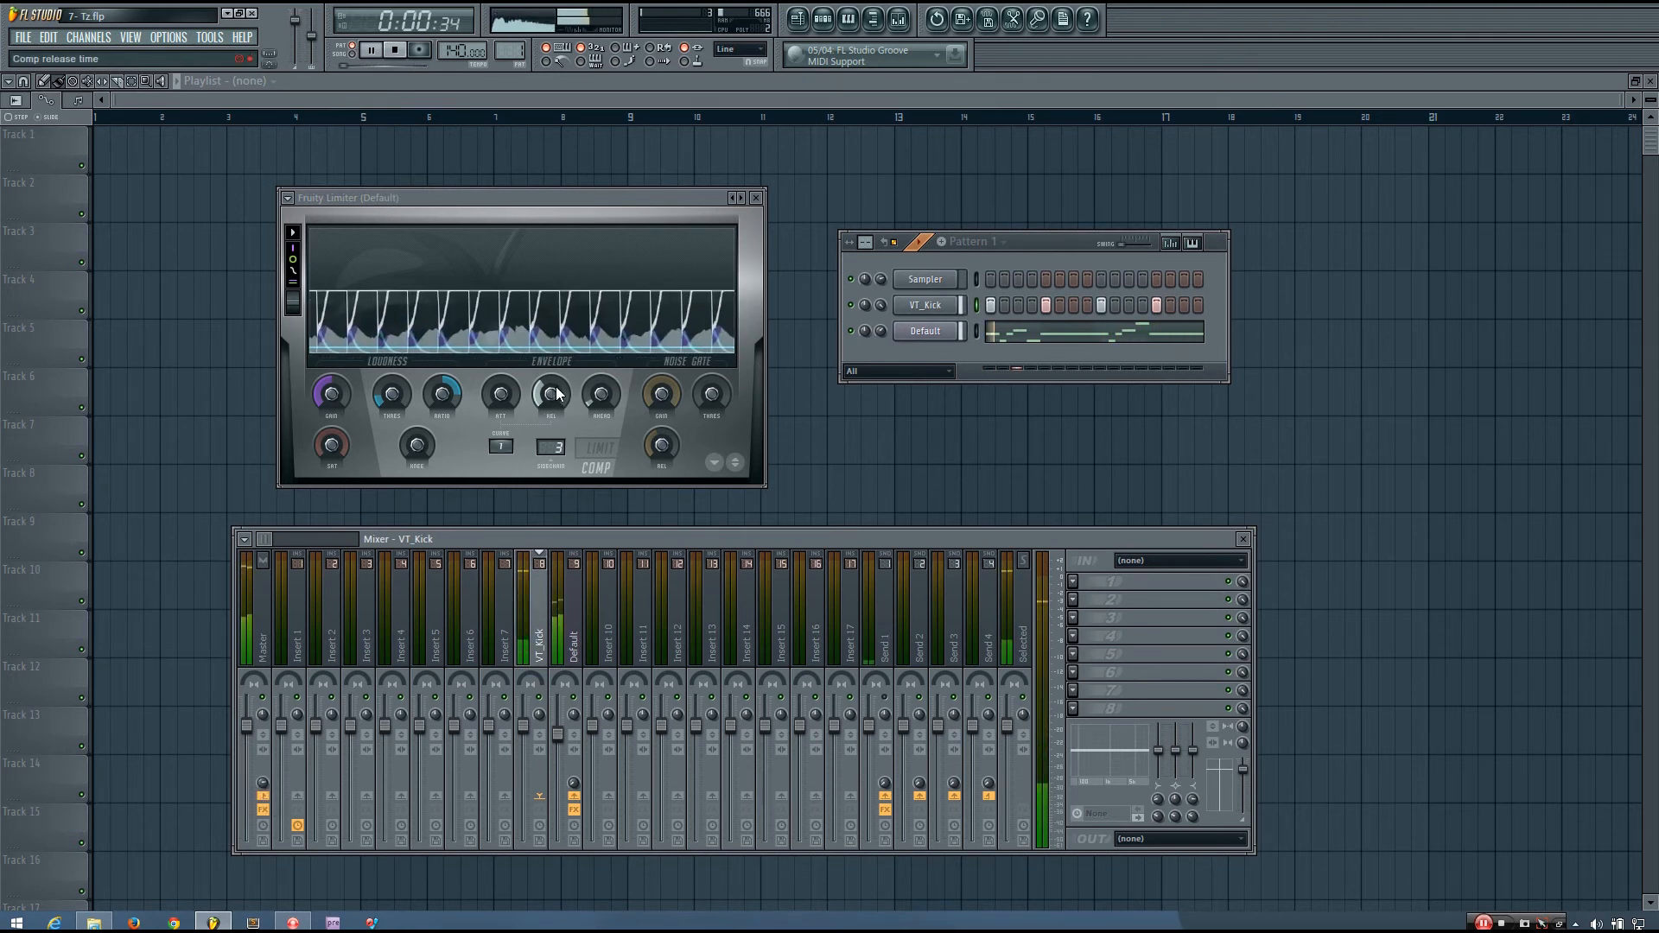
pyautogui.click(573, 622)
pyautogui.press('space')
# Step: Raise the limiter's compression release to about 692 ms, auditioning the pattern while adjusting it
pyautogui.moveTo(551, 394); pyautogui.dragTo(550, 346)
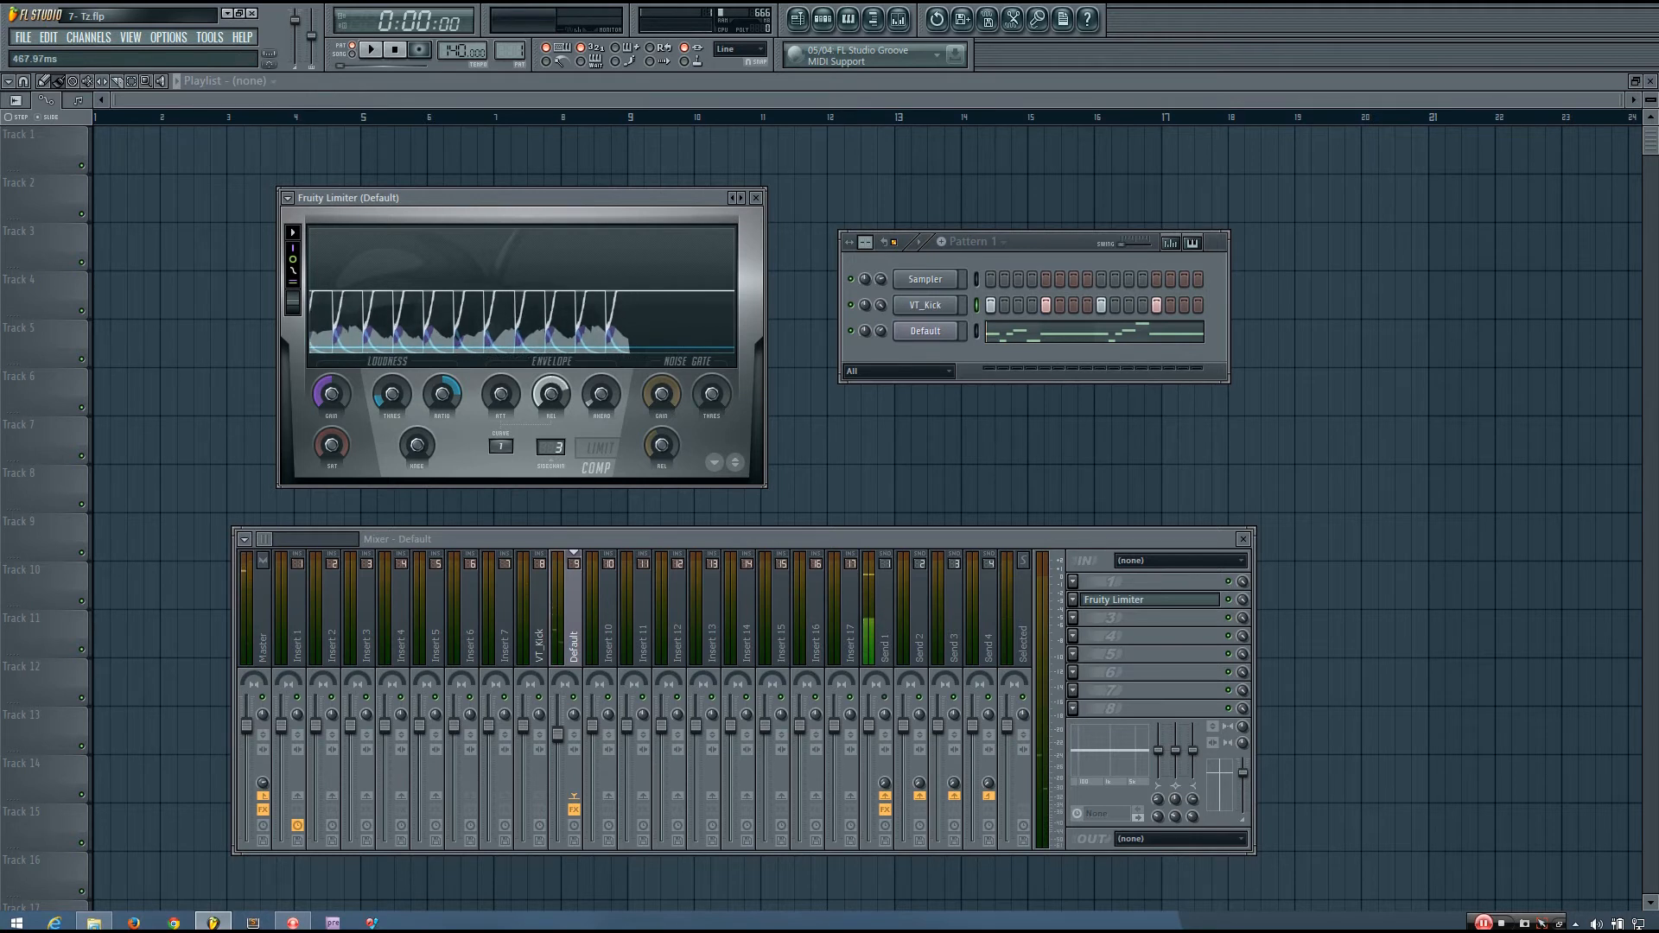
pyautogui.press('space')
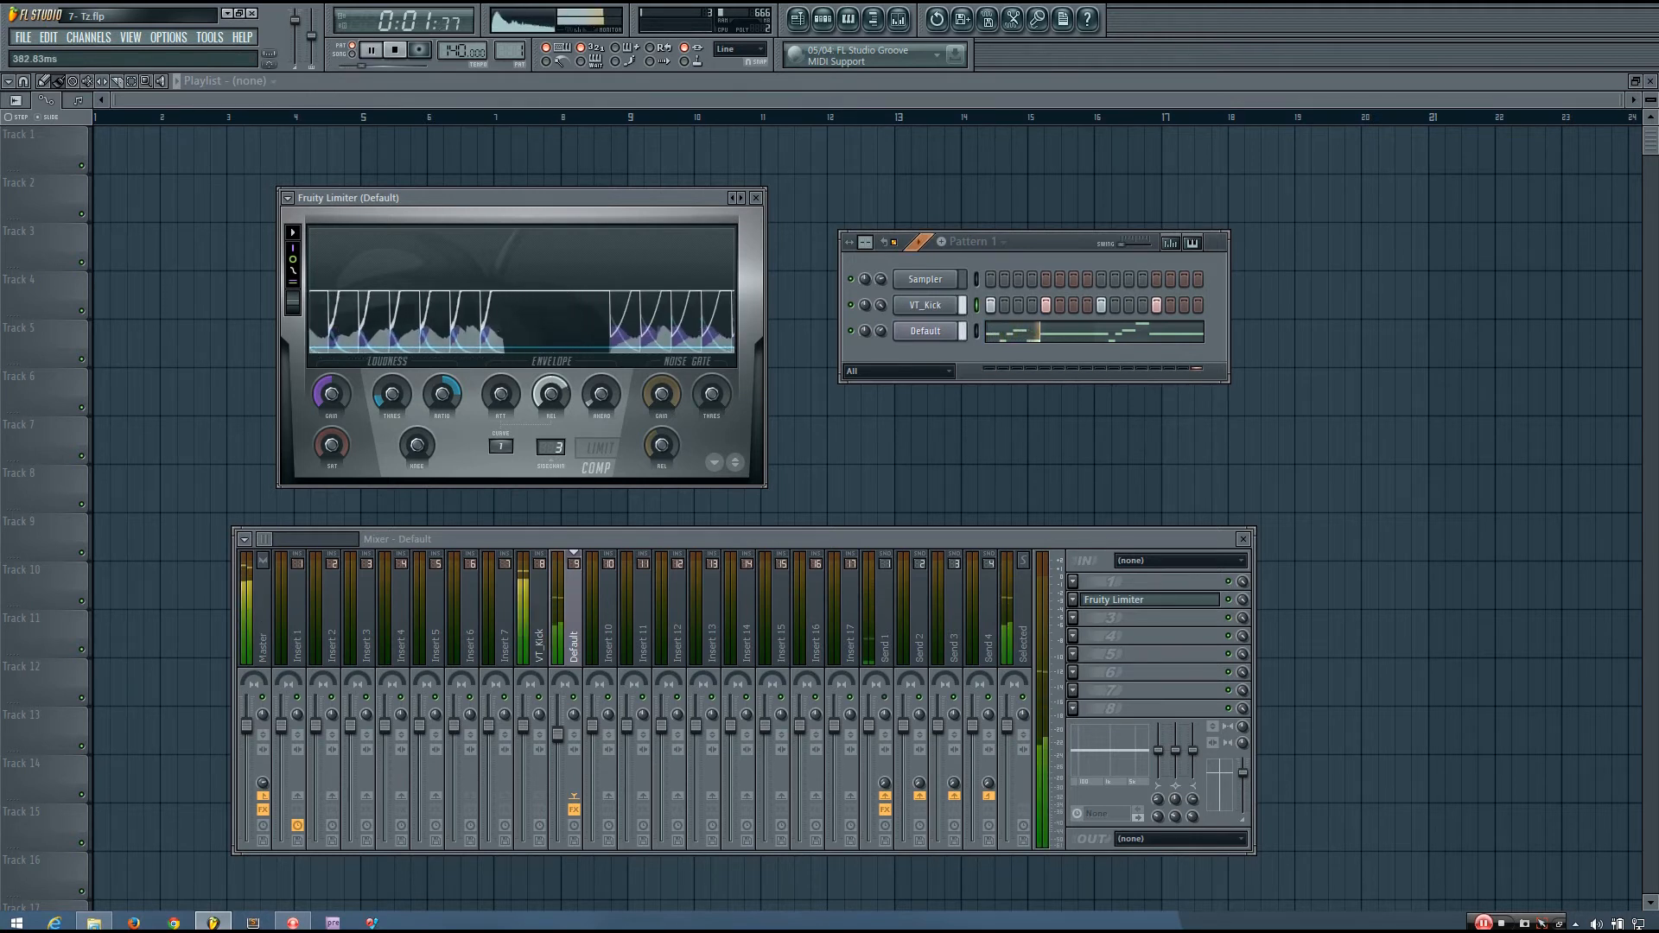
pyautogui.moveTo(550, 394)
pyautogui.mouseDown()
pyautogui.moveTo(550, 374)
pyautogui.moveTo(550, 449)
pyautogui.moveTo(557, 396)
pyautogui.mouseUp()
pyautogui.press('space')
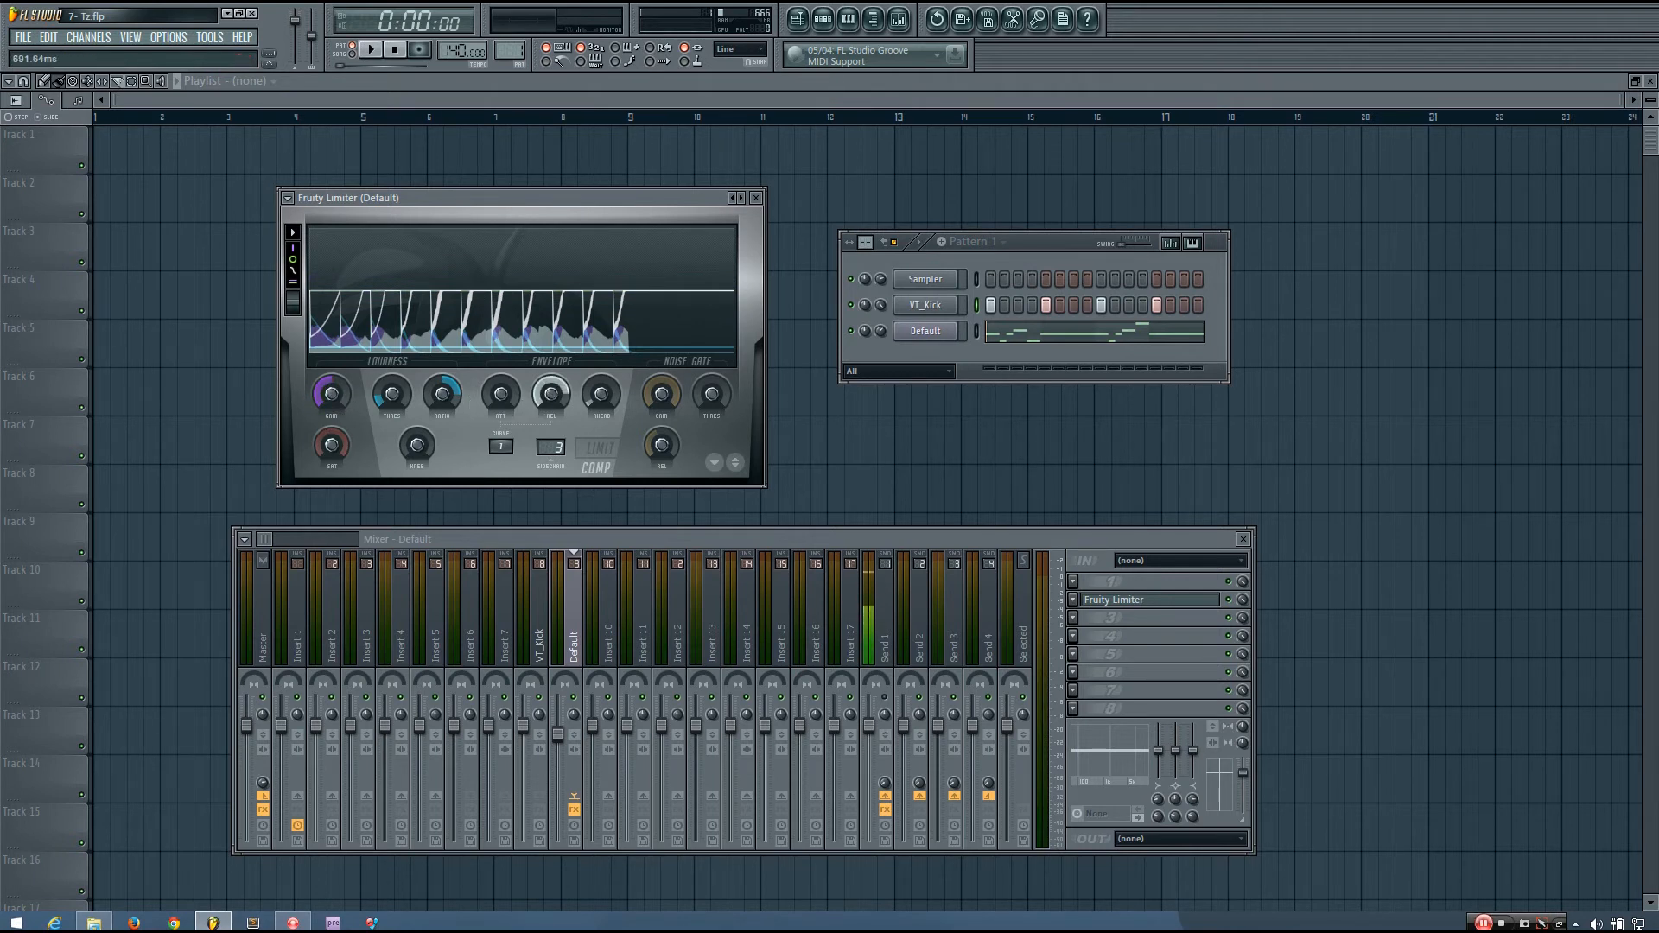
# Step: Play the pattern with the limiter's gain tried at about 6.7 dB, and readjust the compression release
pyautogui.press('space')
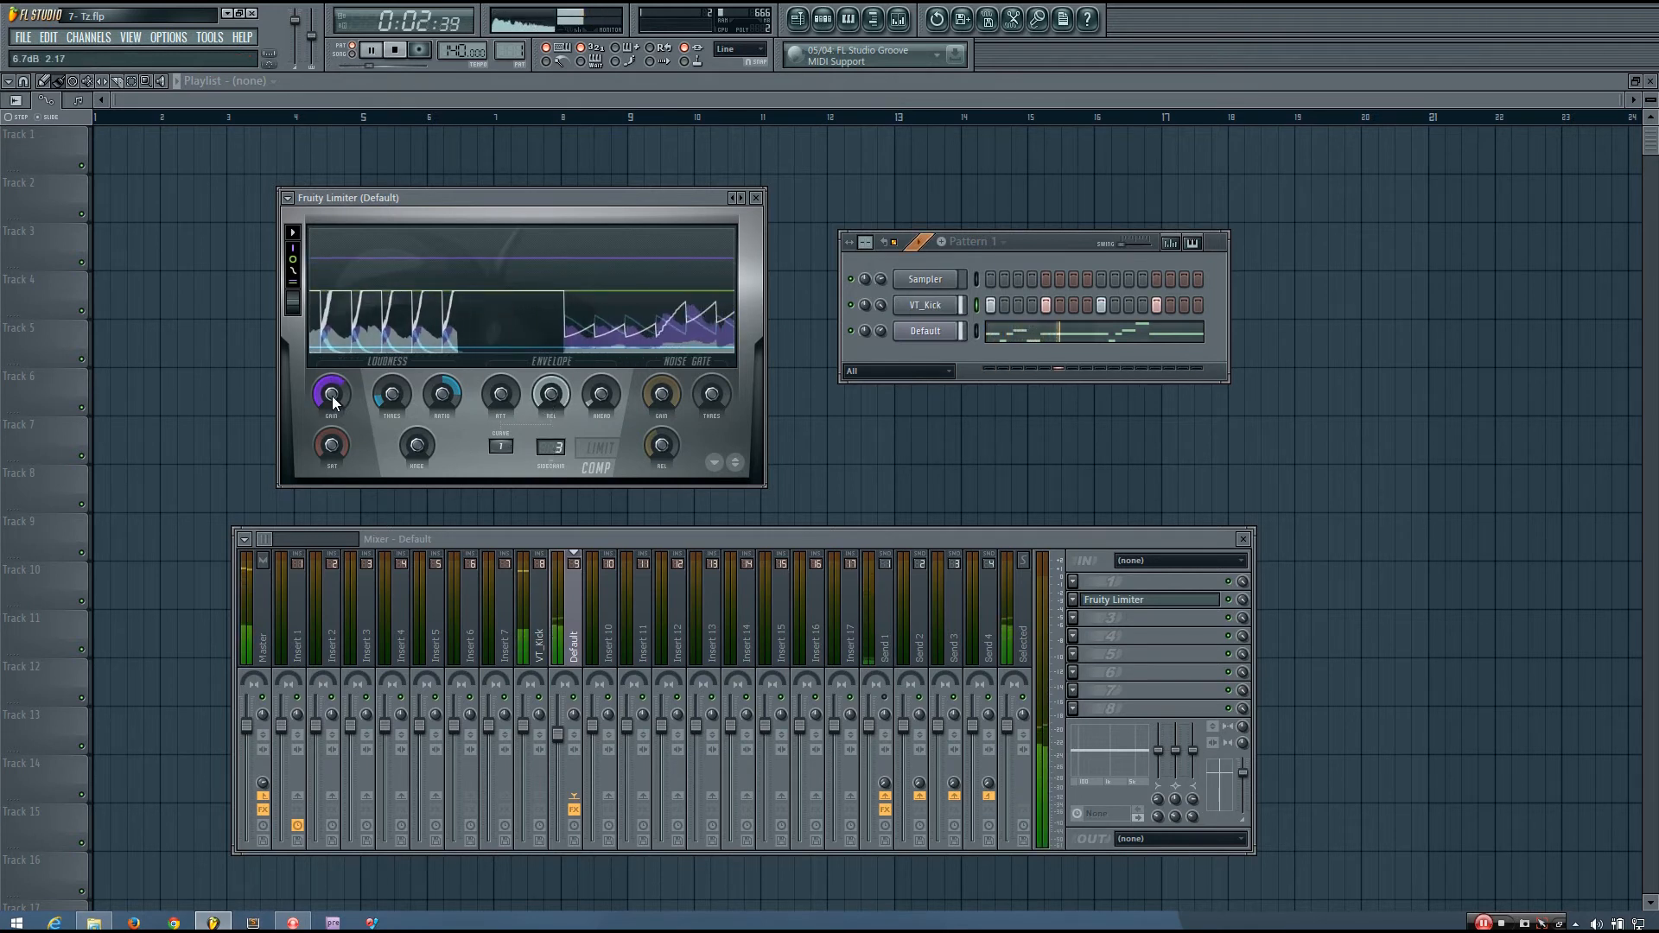
pyautogui.press('space')
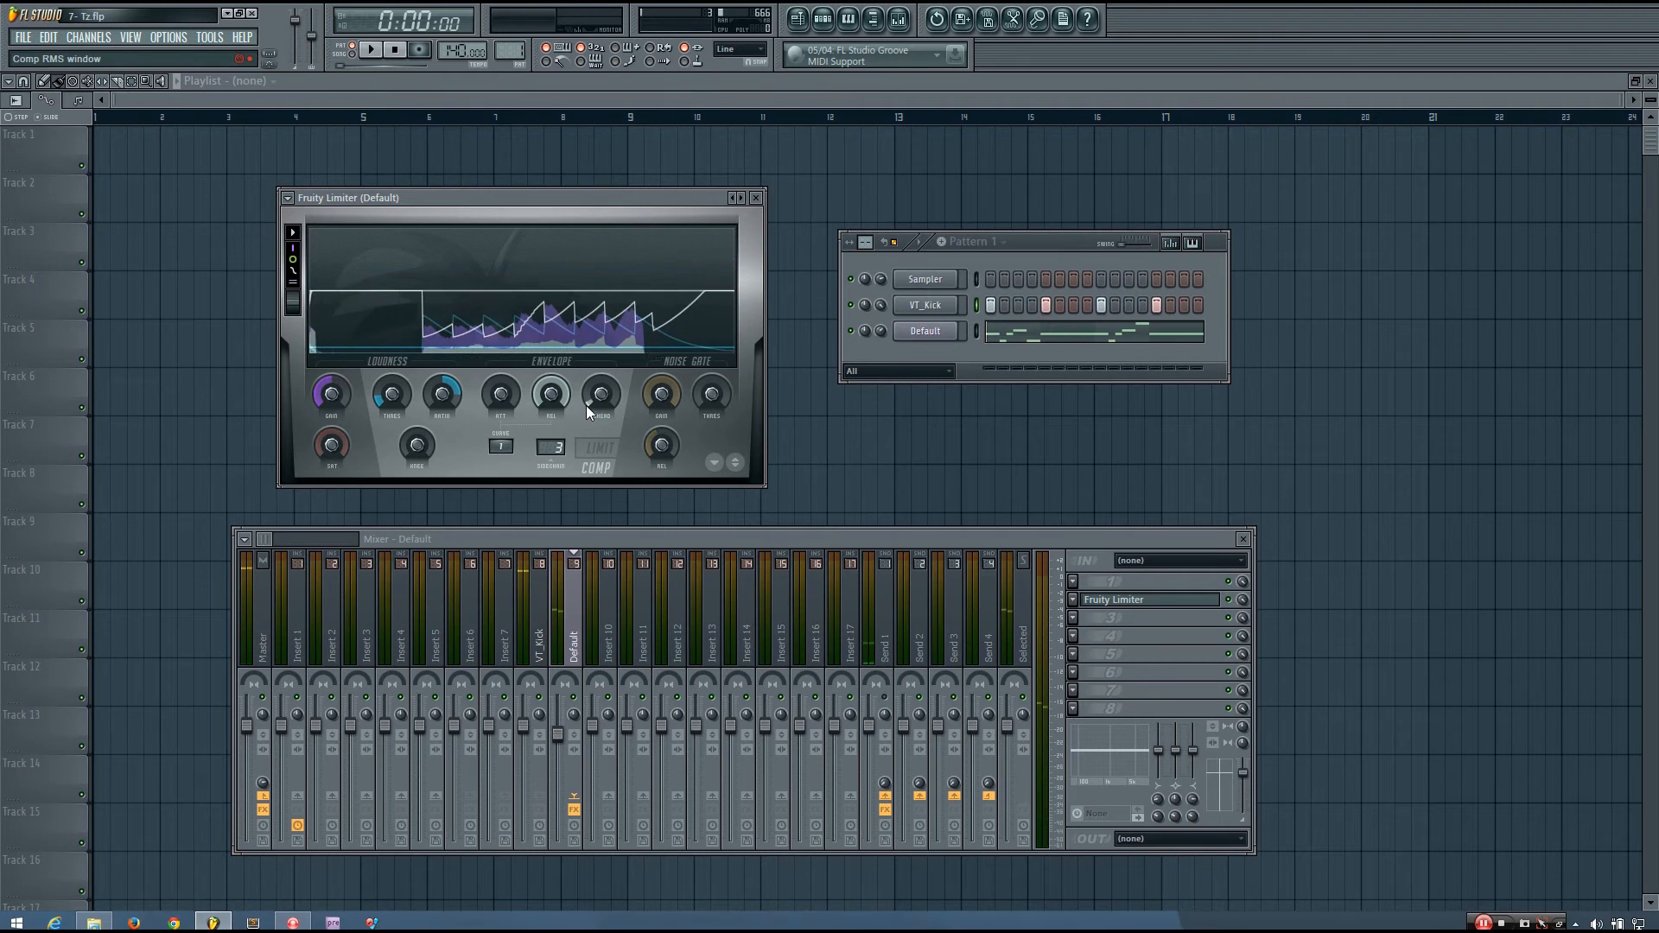
pyautogui.moveTo(565, 396); pyautogui.dragTo(567, 397)
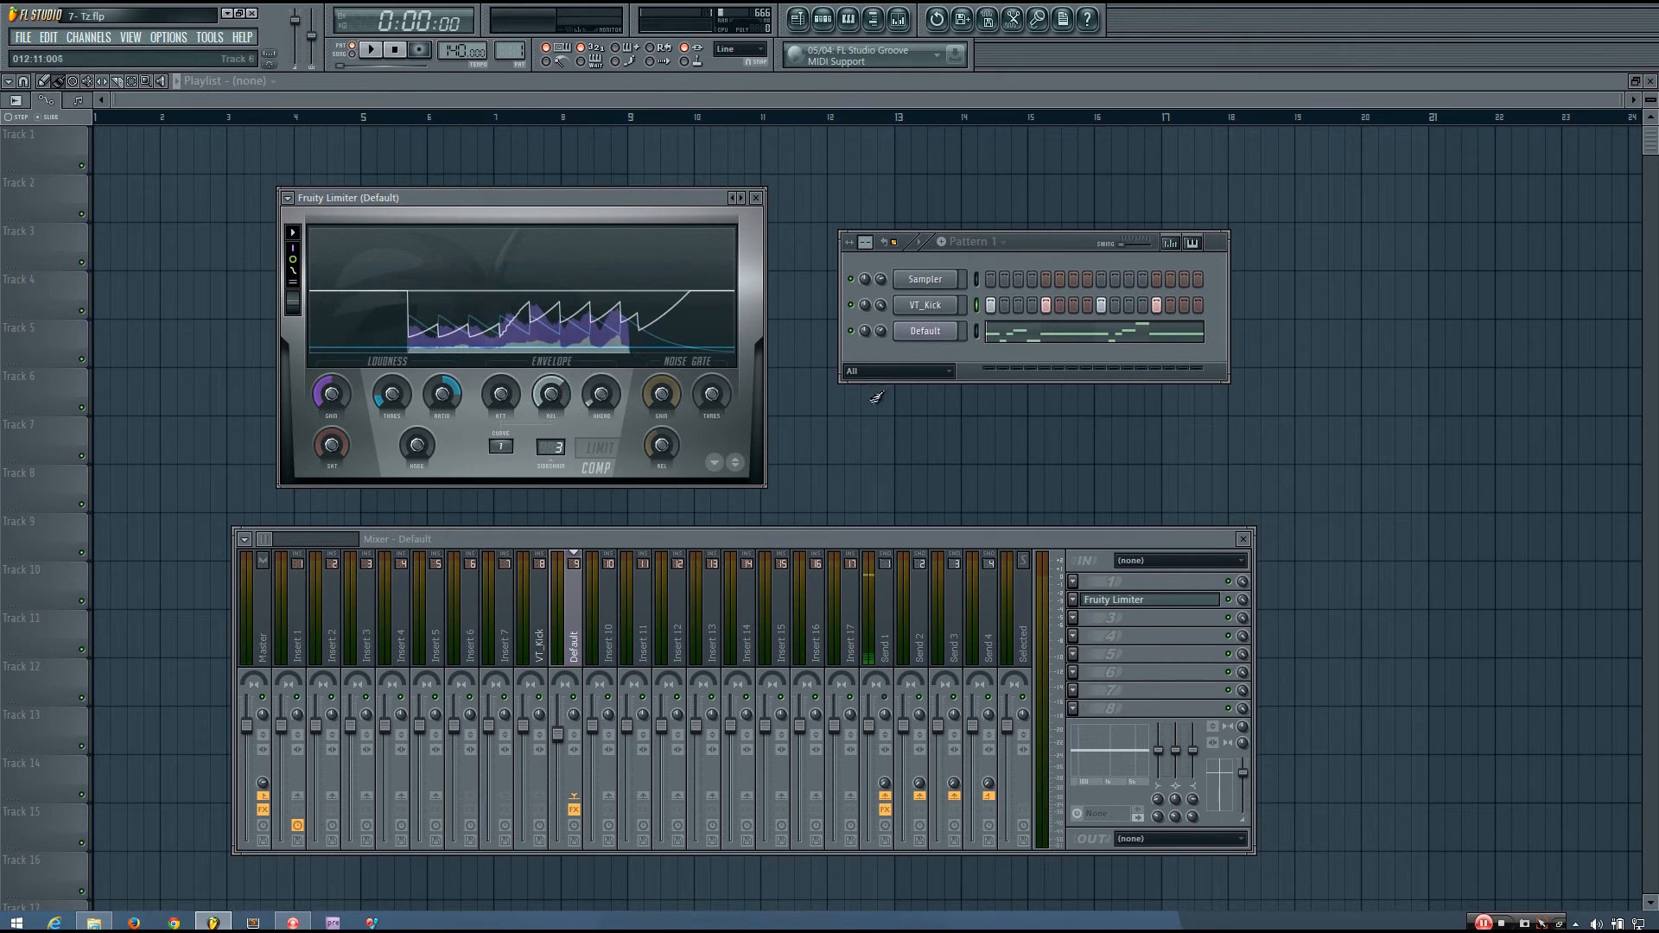
# Step: Rearrange the VT_Kick hits to steps 1, 5, 9, 12 and 15 and play the pattern
pyautogui.click(1045, 302)
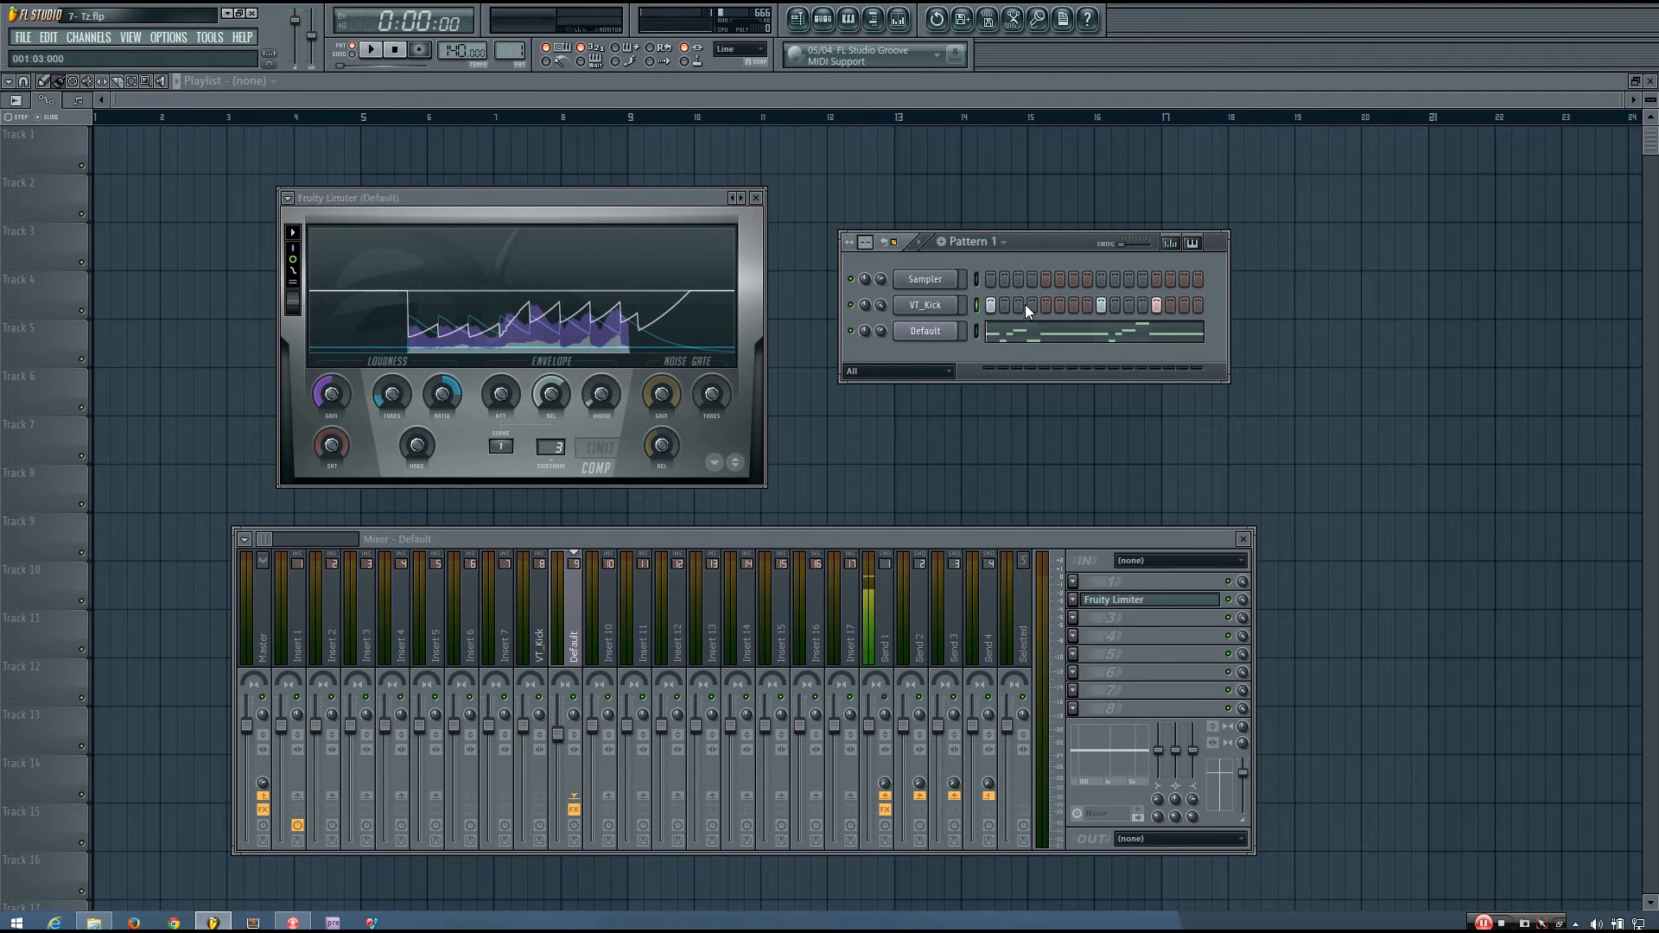
pyautogui.click(1128, 305)
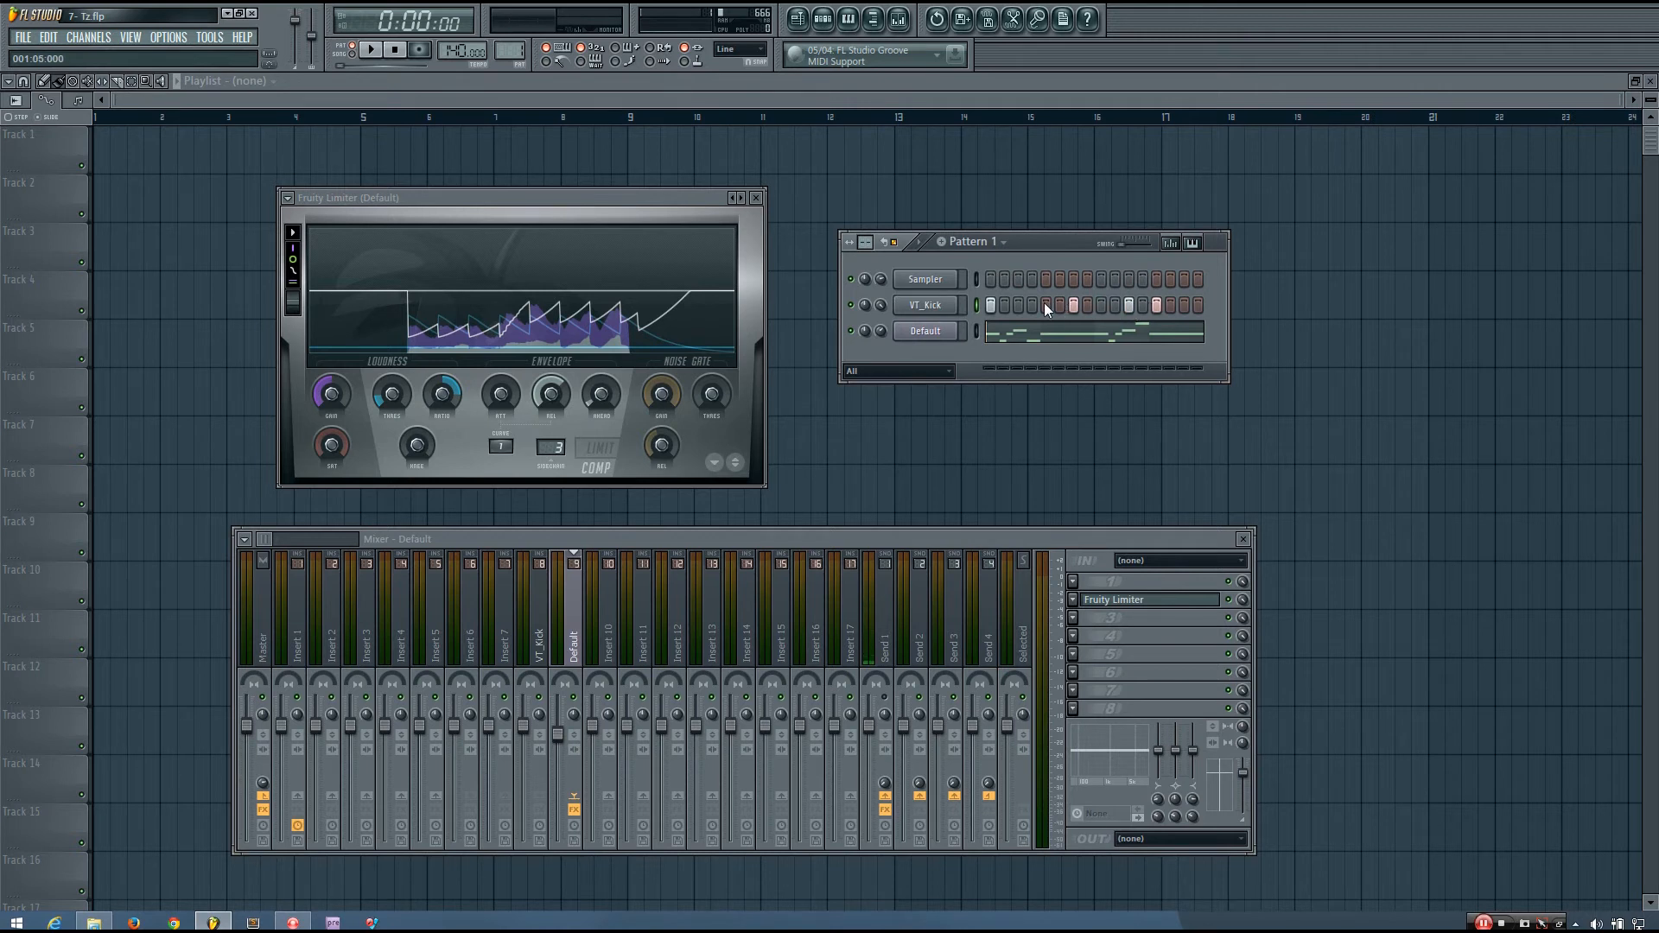
pyautogui.click(1073, 304)
pyautogui.click(1101, 304)
pyautogui.click(1130, 305)
pyautogui.click(1141, 305)
pyautogui.click(1185, 305)
pyautogui.press('space')
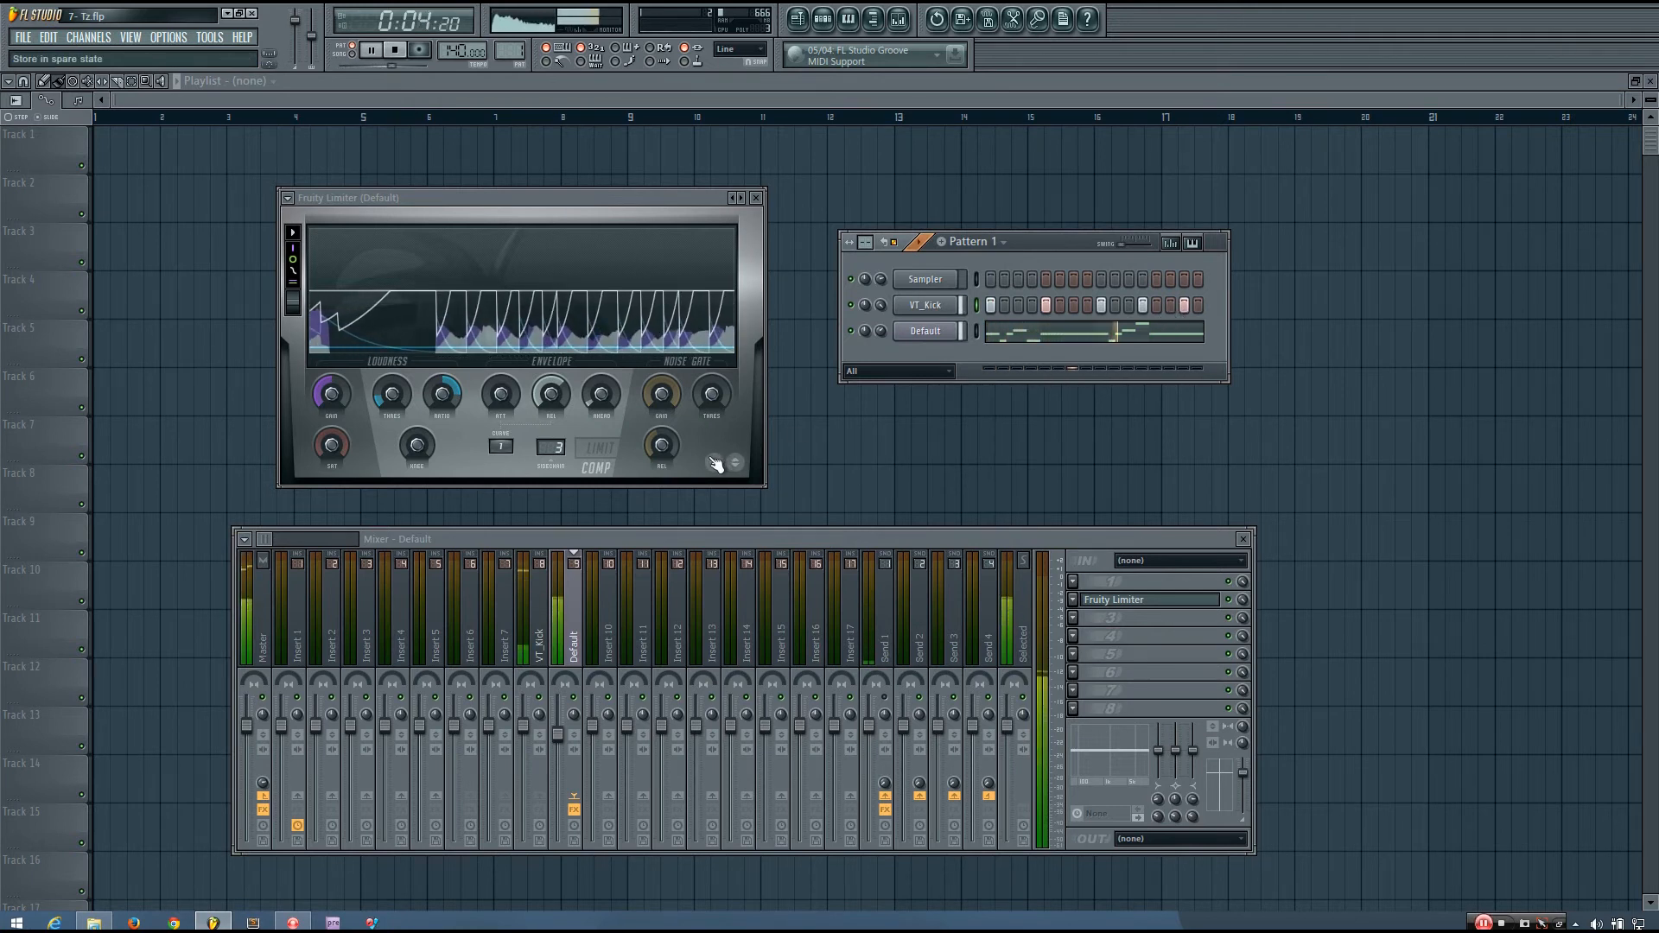
pyautogui.press('space')
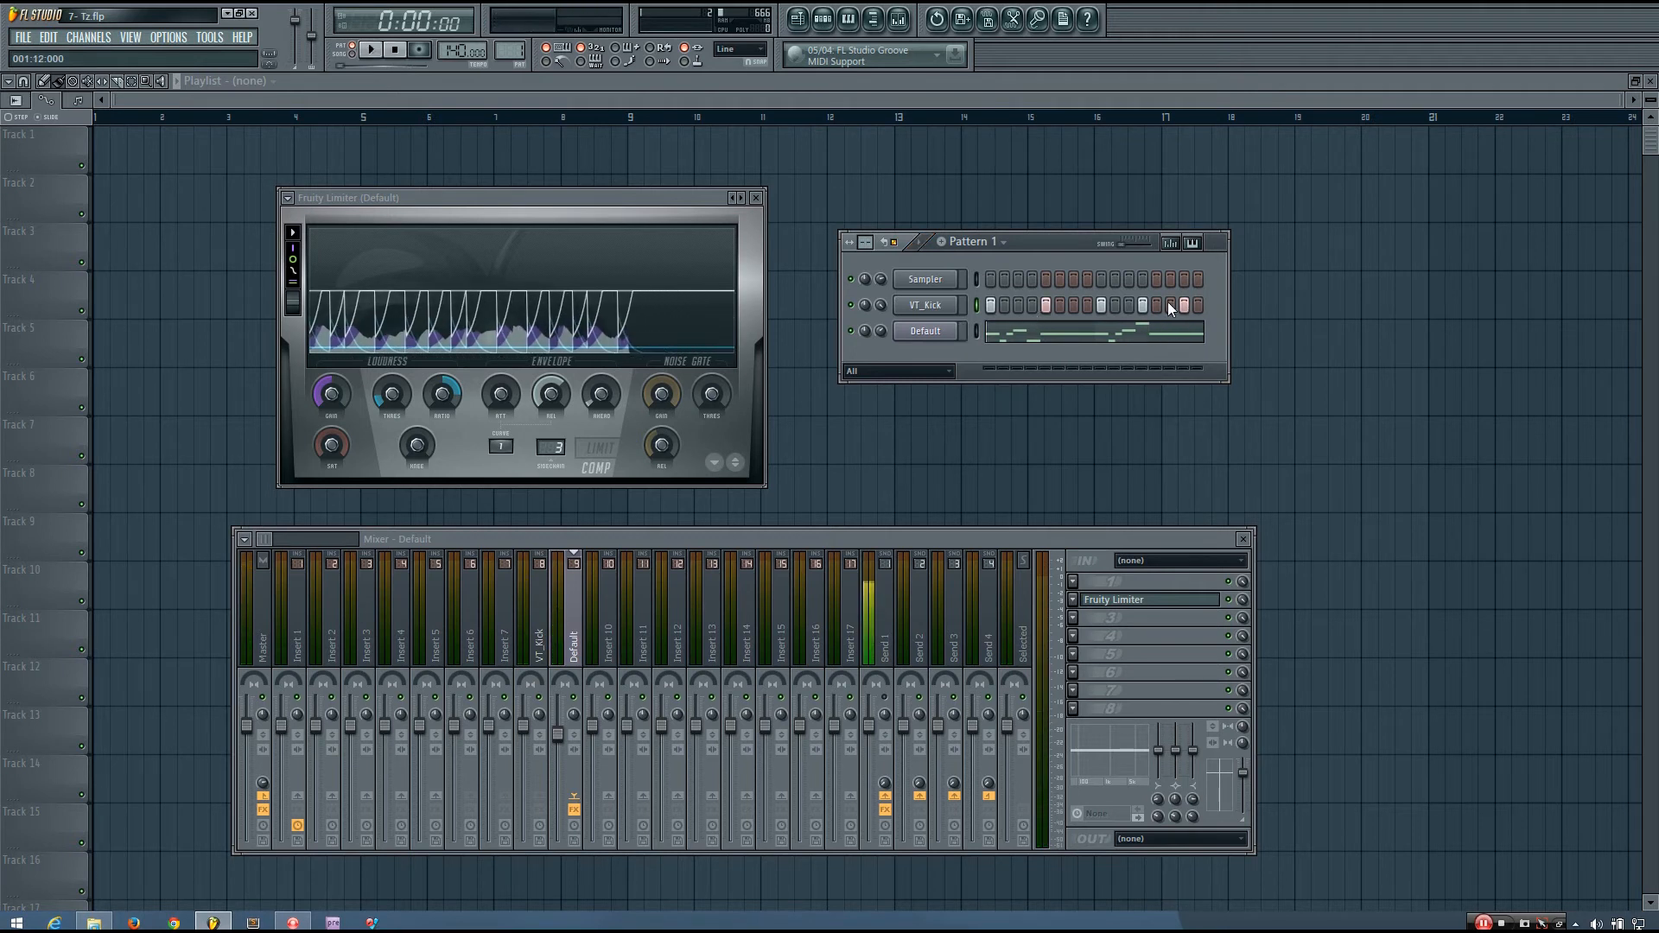
# Step: Clear all VT_Kick steps and refill the channel with a hit on every fourth step
pyautogui.moveTo(1053, 304); pyautogui.dragTo(994, 304)
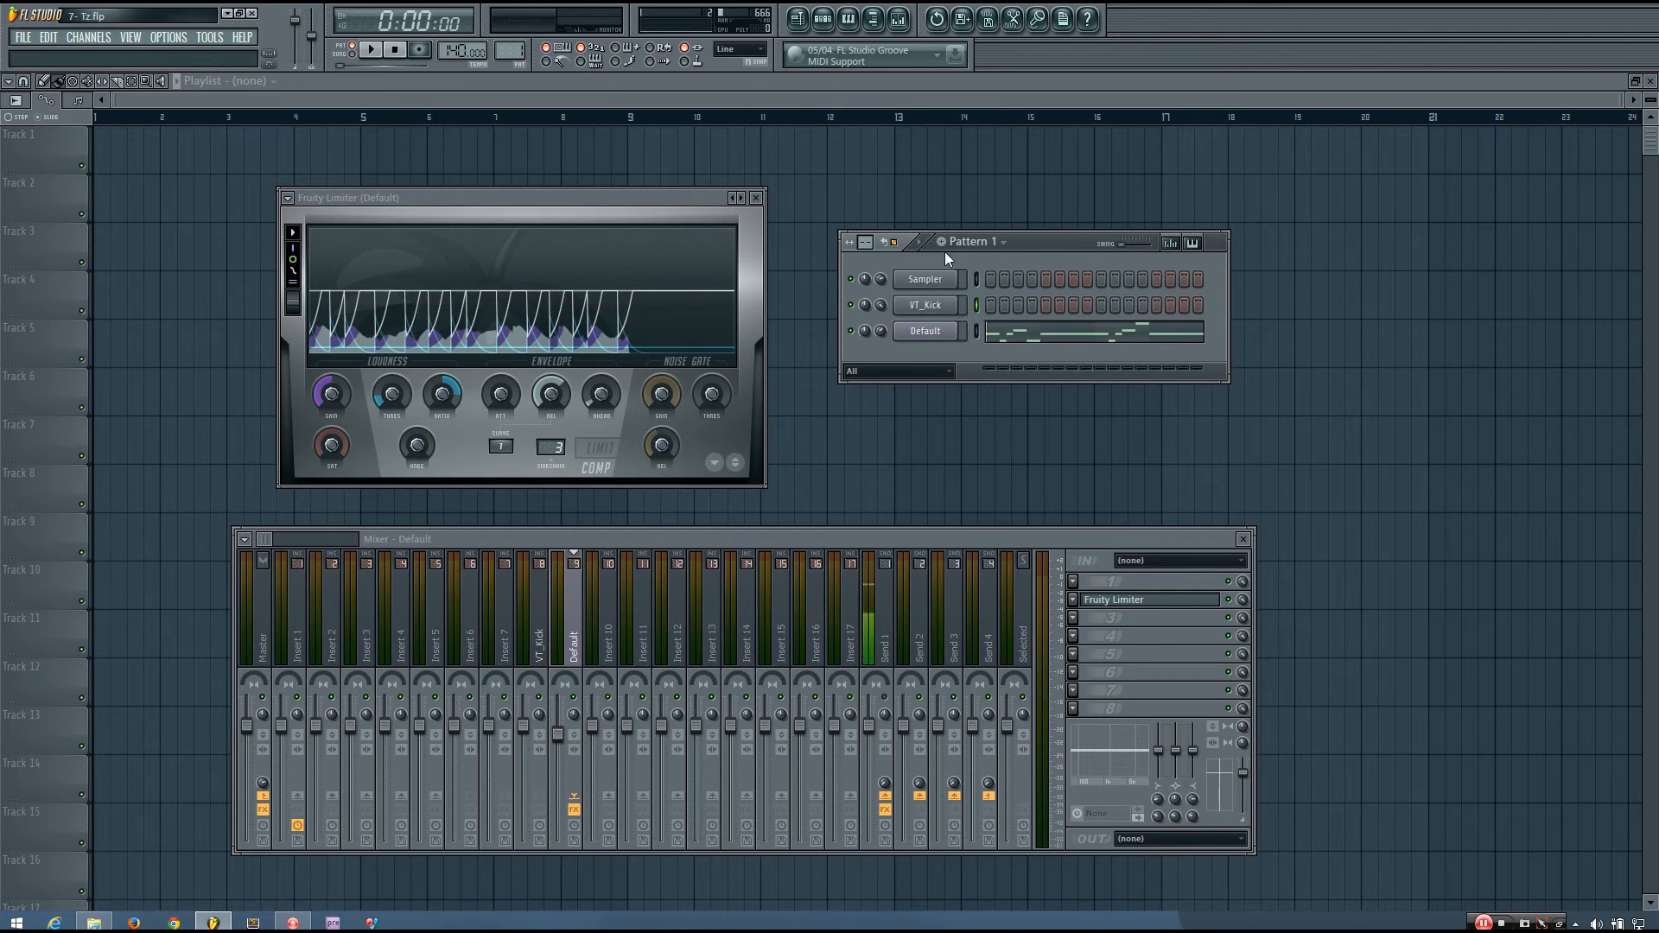
pyautogui.rightClick(955, 299)
pyautogui.click(1003, 469)
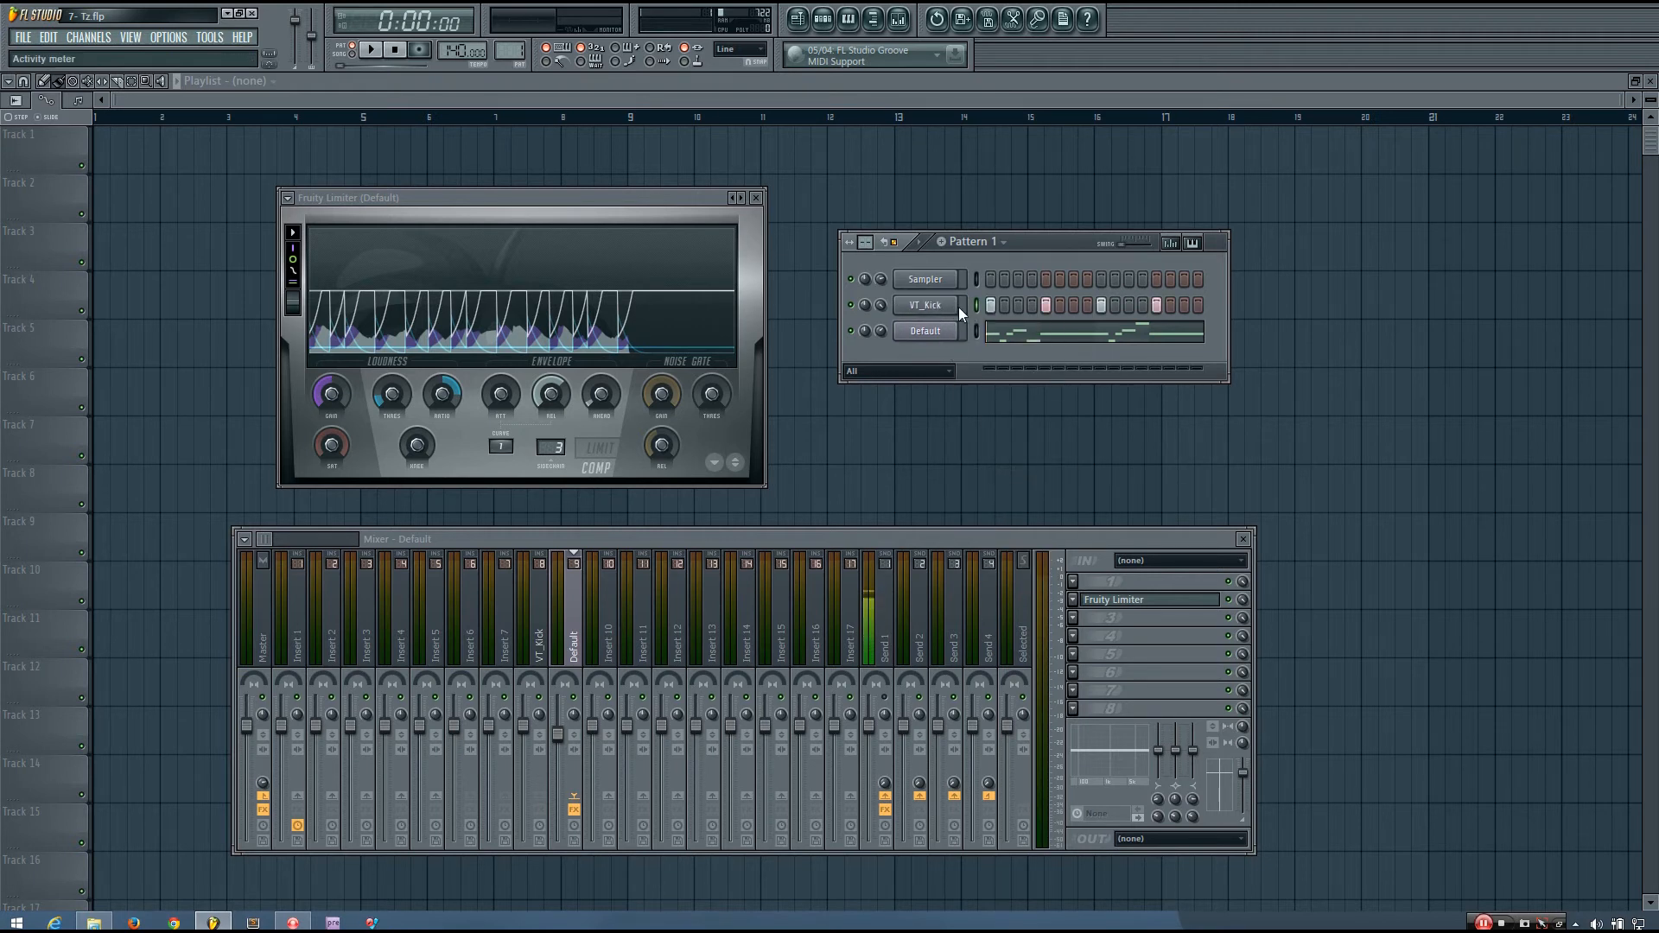
# Step: Select the Default channel and audition the pattern while lowering the limiter's ratio and raising its compression threshold
pyautogui.click(975, 336)
pyautogui.press('space')
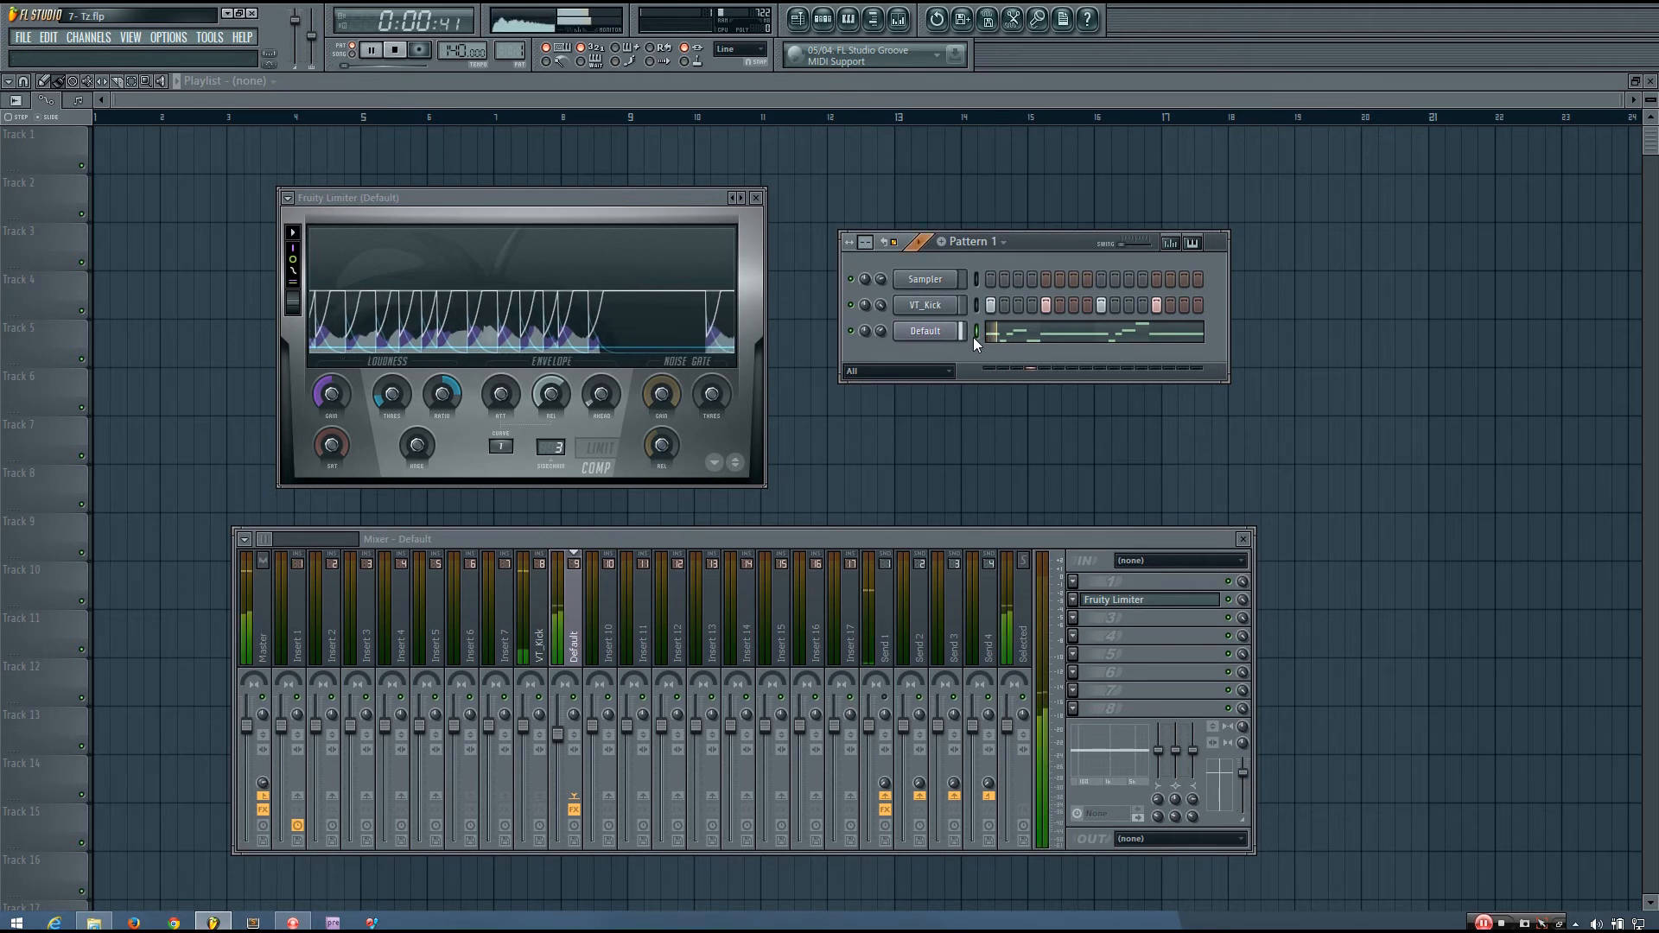
pyautogui.press('space')
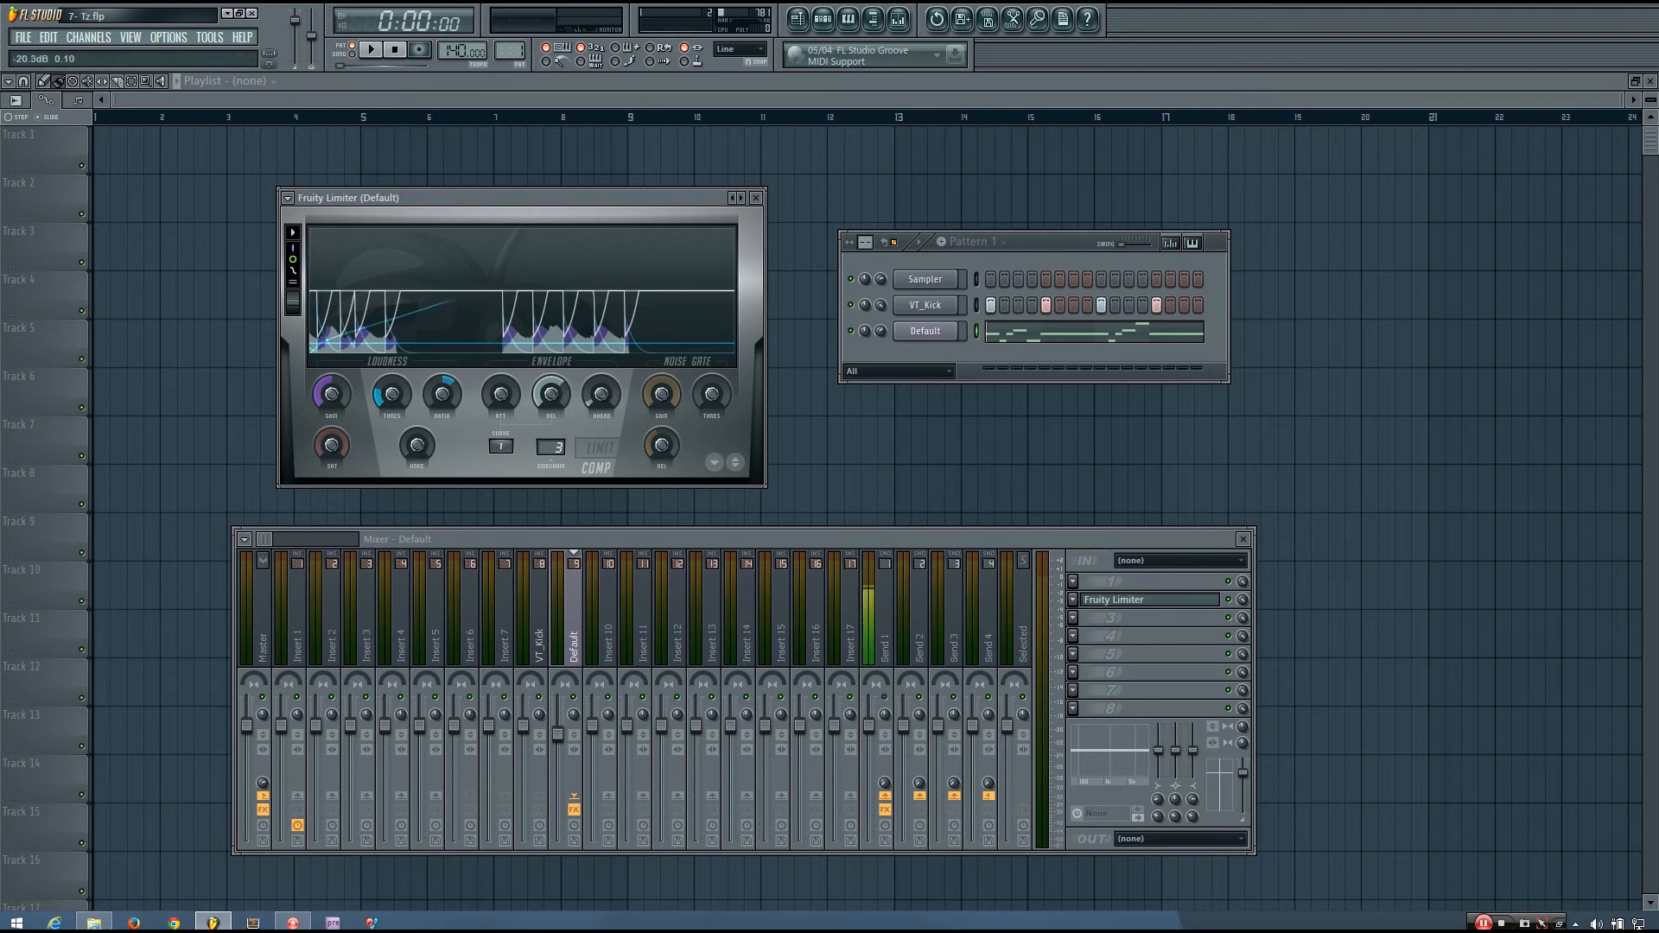
pyautogui.press('space')
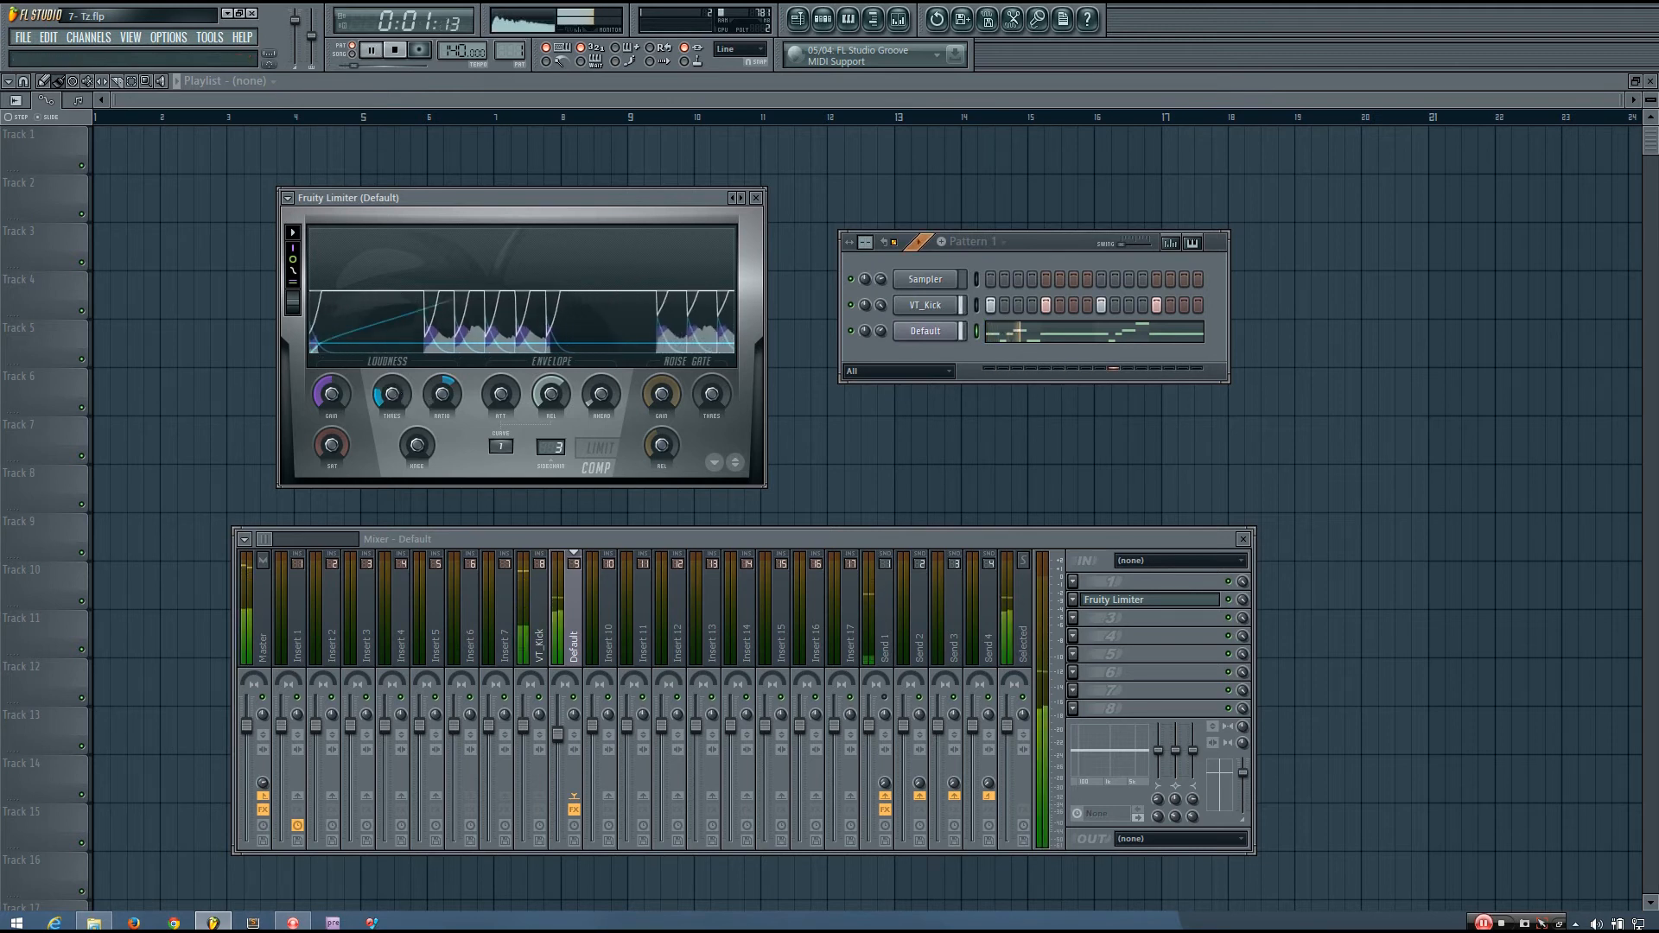
pyautogui.moveTo(393, 391); pyautogui.dragTo(393, 358)
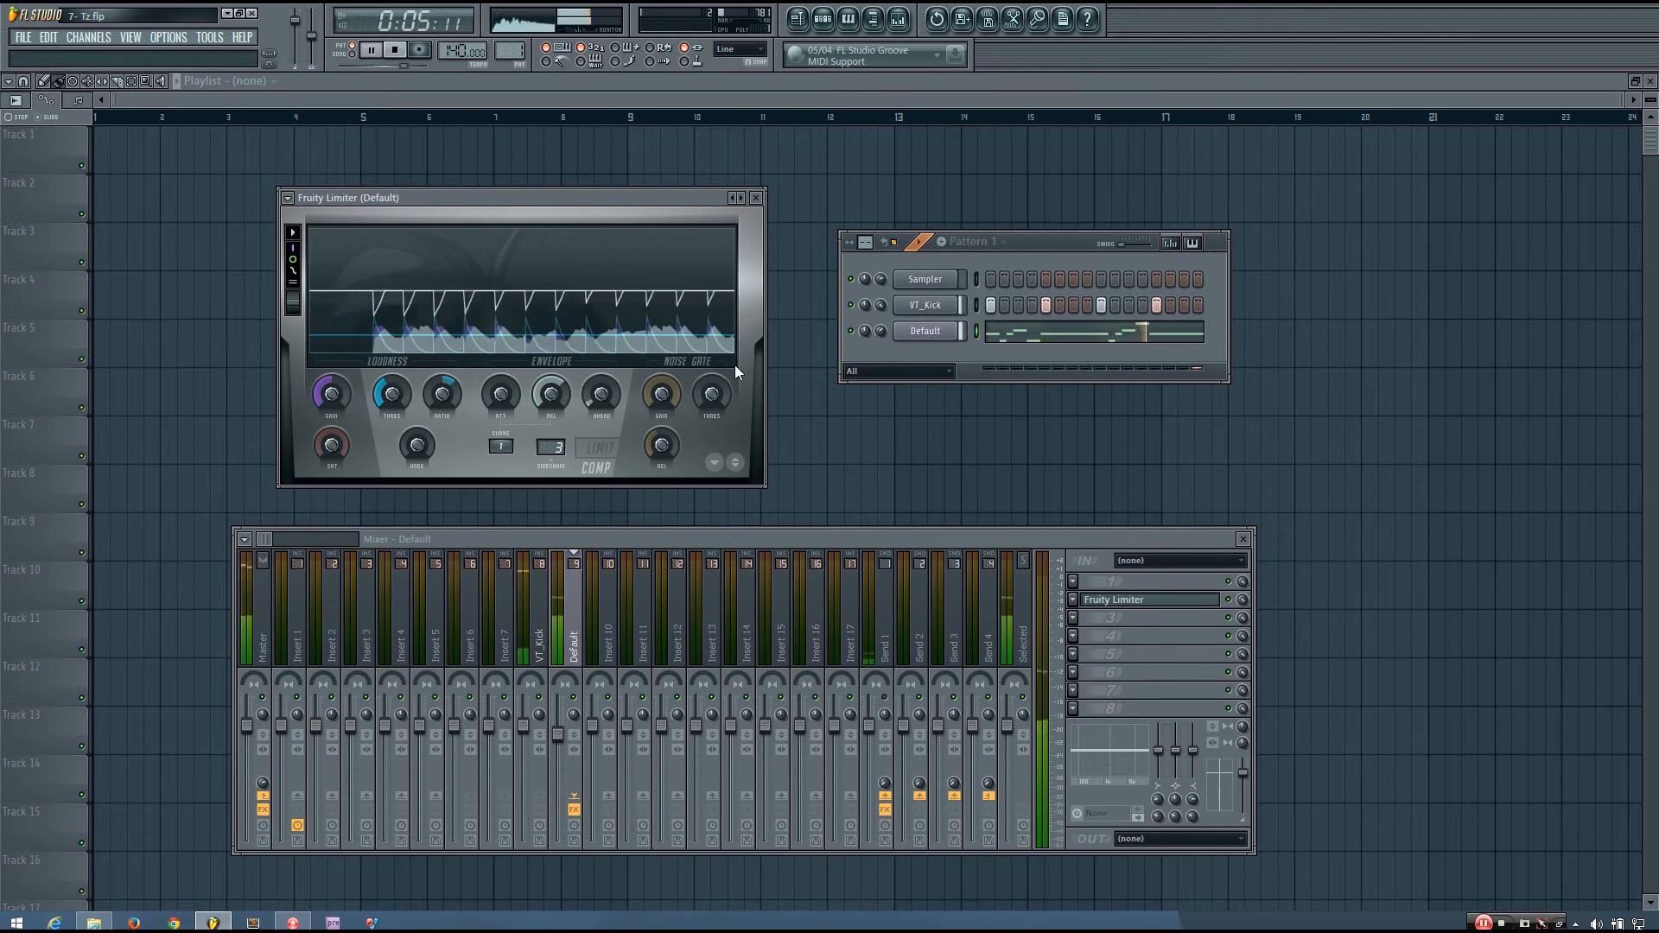
# Step: Disable the VT_Kick mixer track's routing to the Master during playback and stop the pattern after auditioning it
pyautogui.click(537, 605)
pyautogui.click(264, 800)
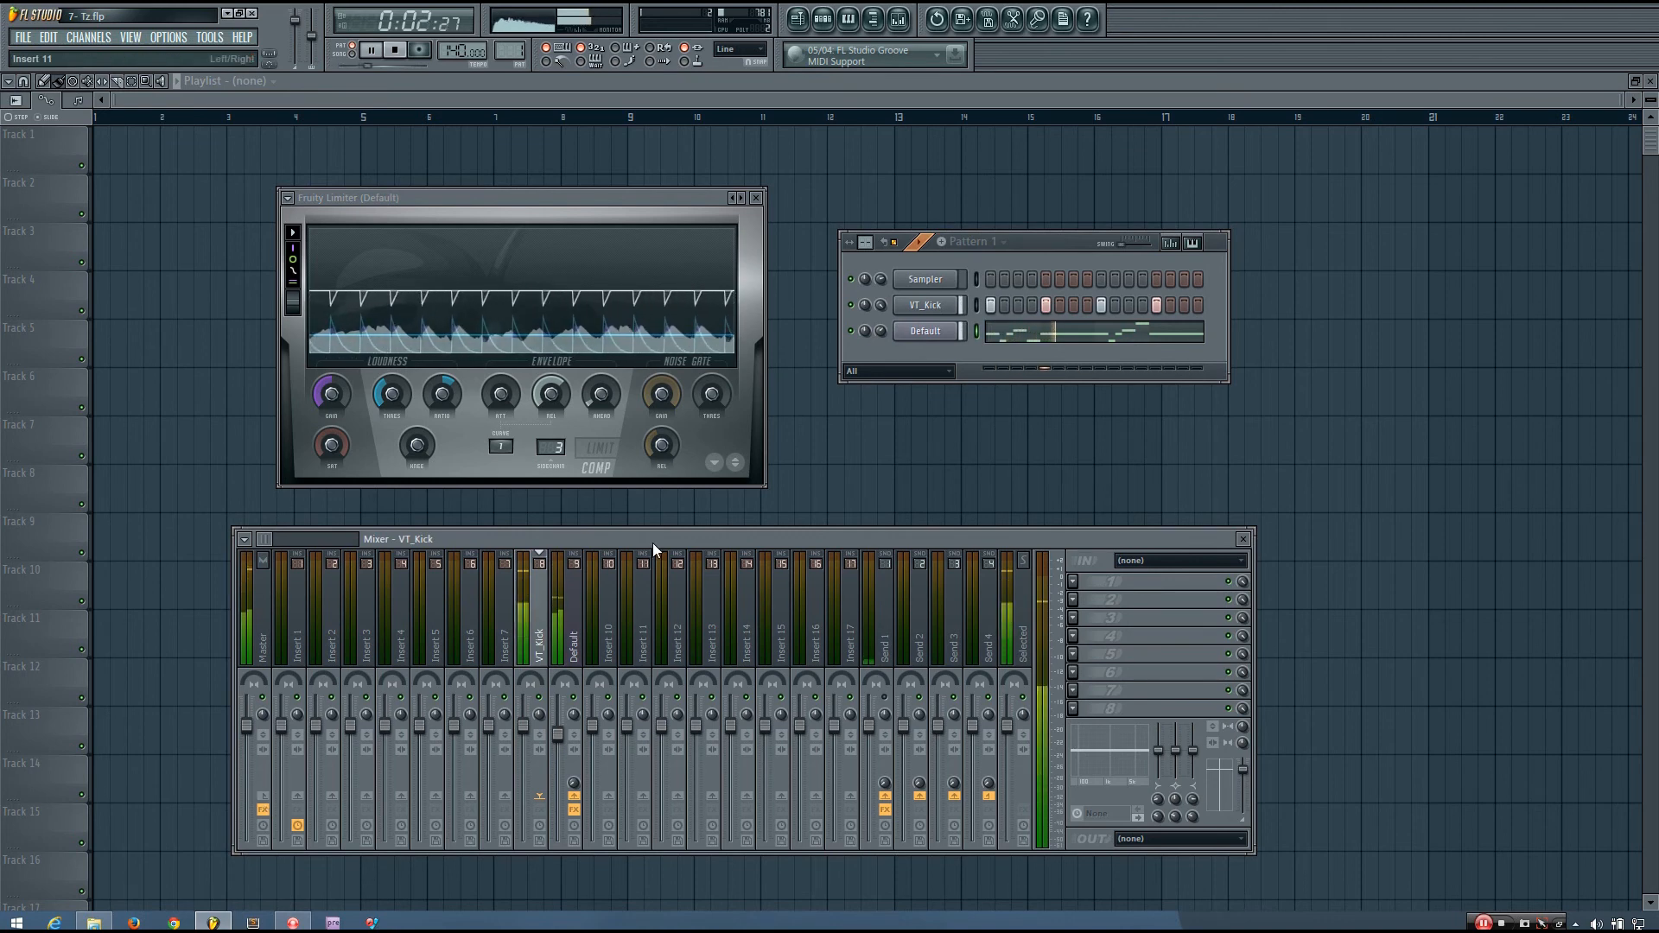
pyautogui.press('space')
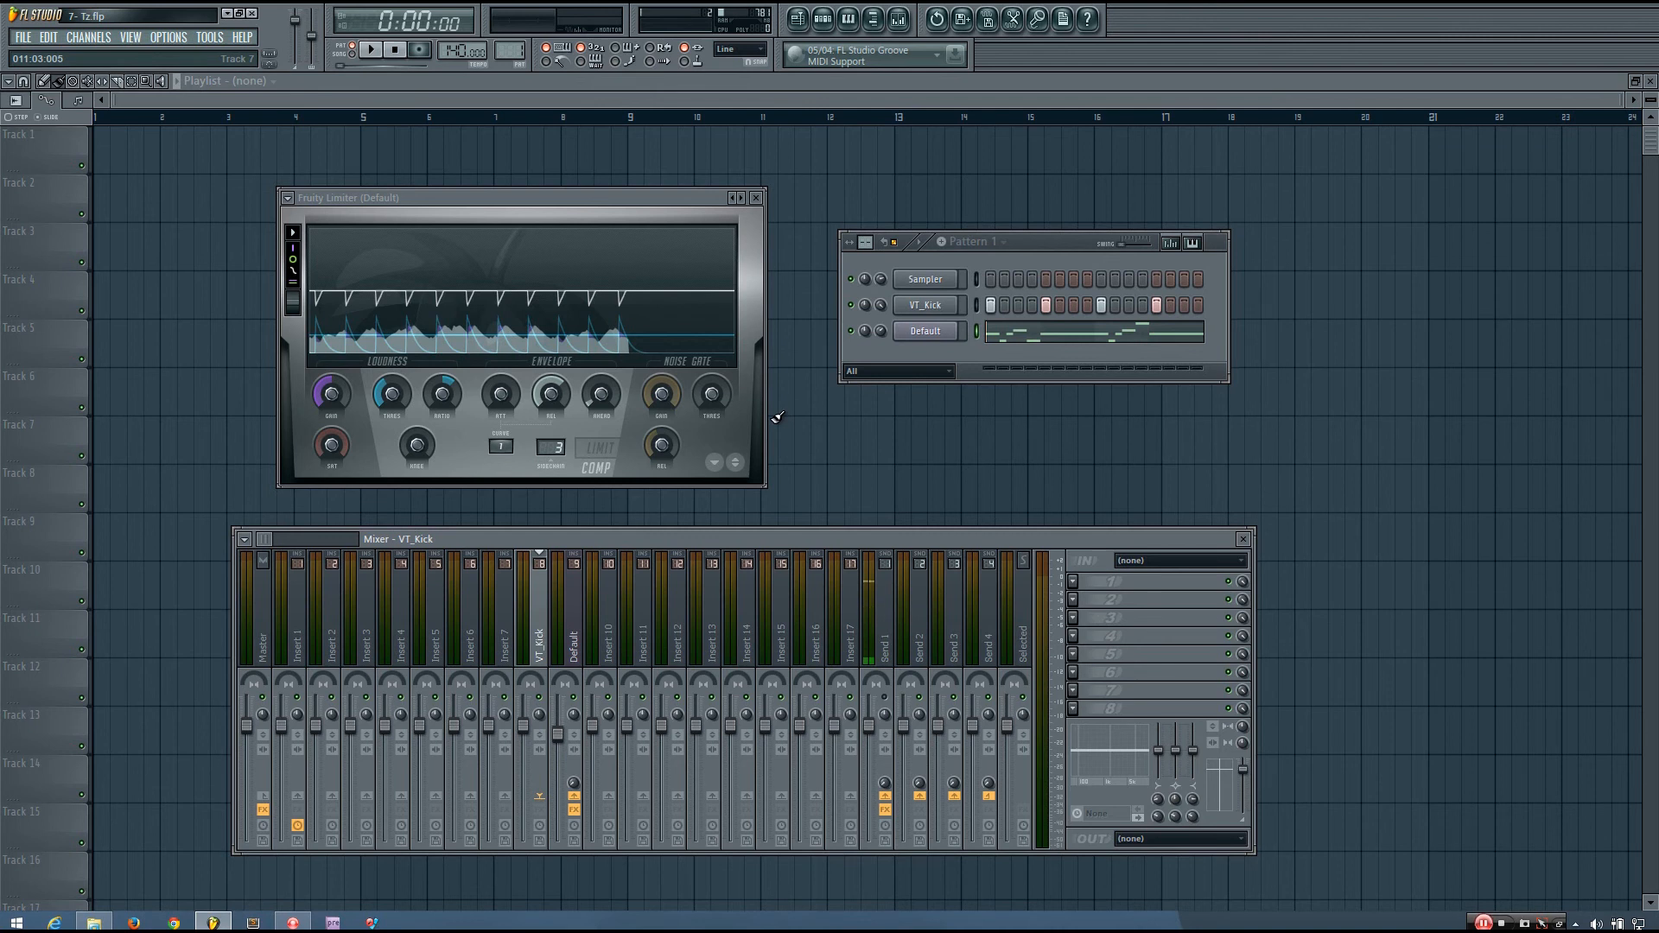
# Step: Move the Fruity Limiter window slightly closer to the Pattern 1 step sequencer and shift the sequencer slightly lower
pyautogui.moveTo(667, 197); pyautogui.dragTo(691, 202)
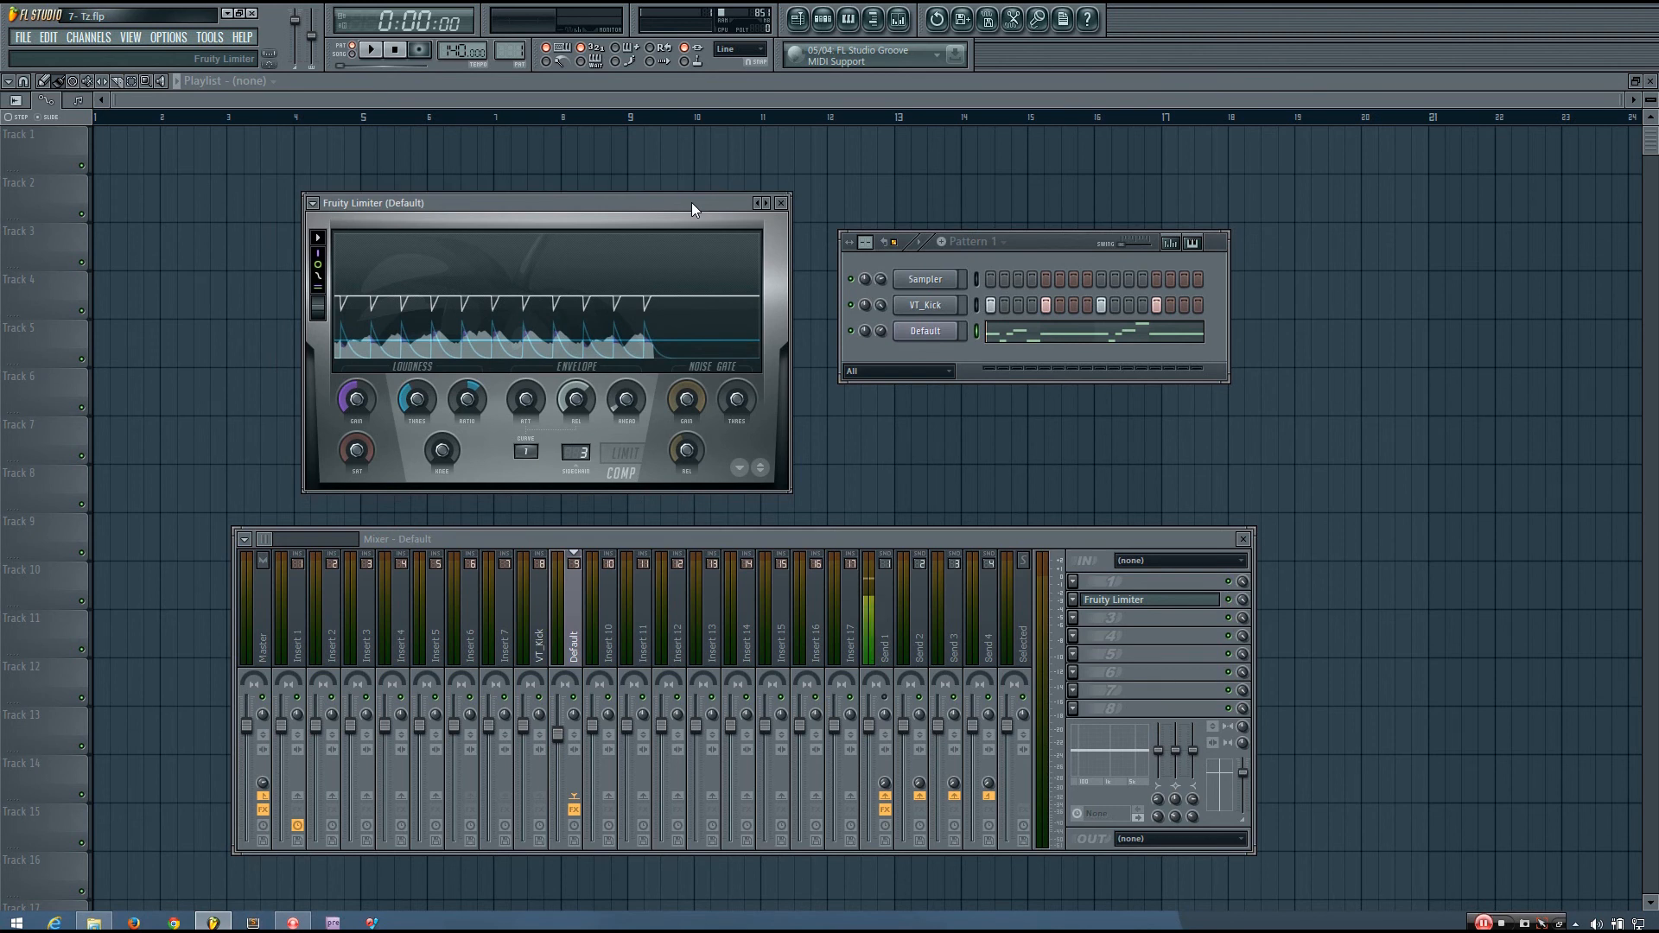
pyautogui.moveTo(691, 202); pyautogui.dragTo(691, 201)
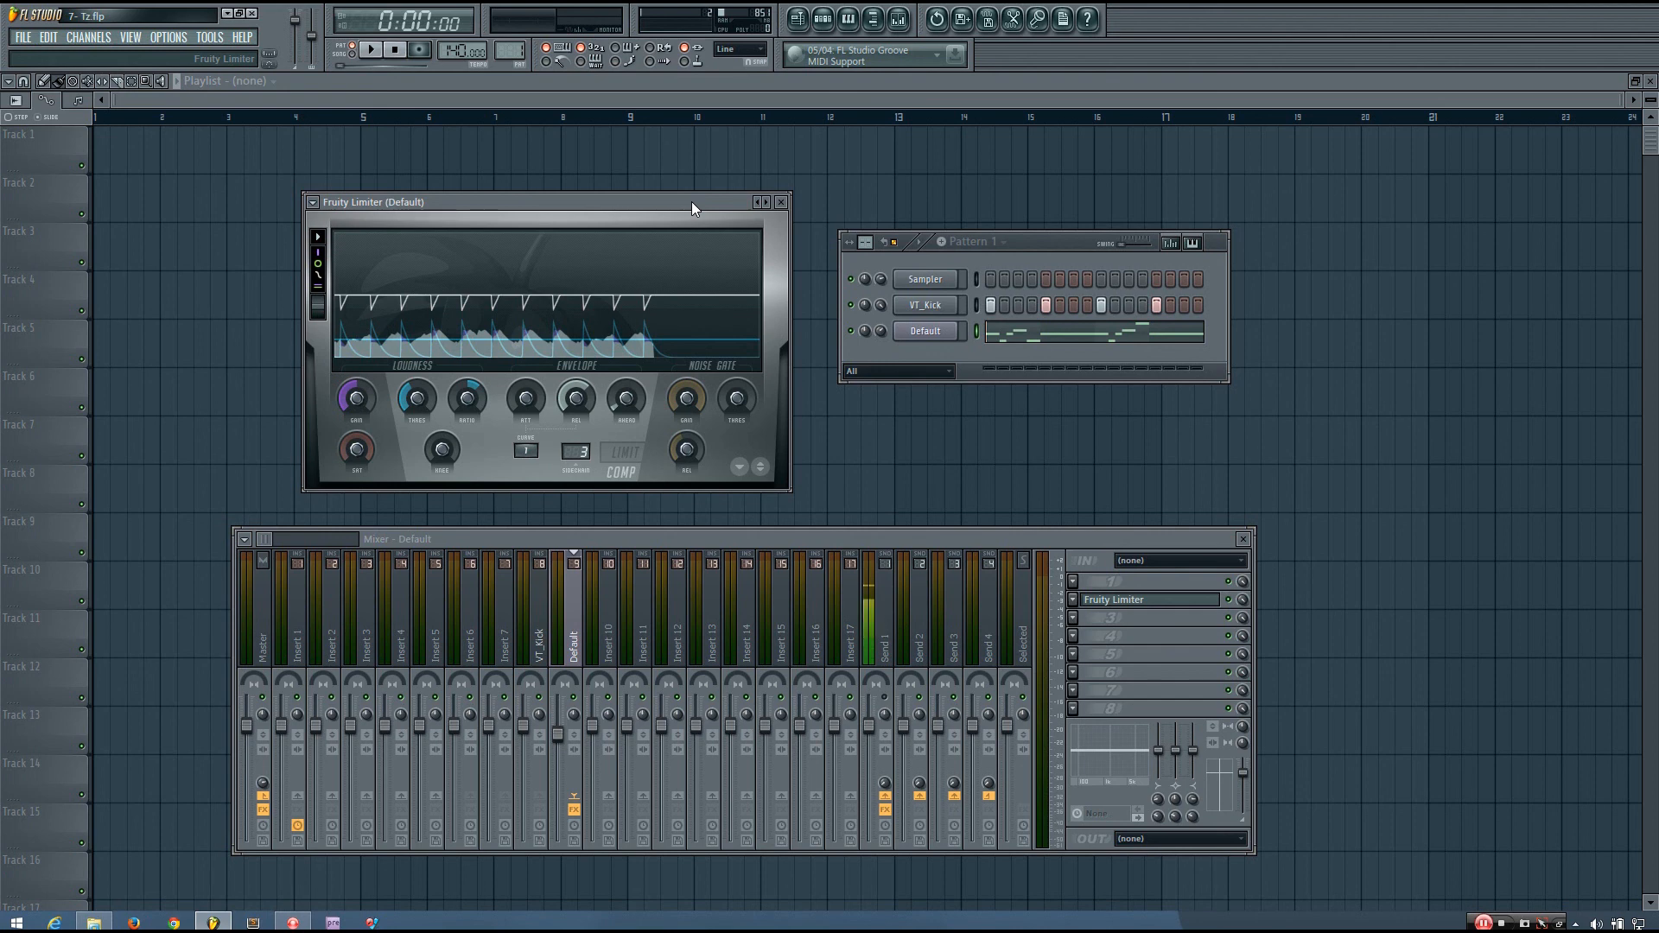
pyautogui.moveTo(692, 202); pyautogui.dragTo(727, 216)
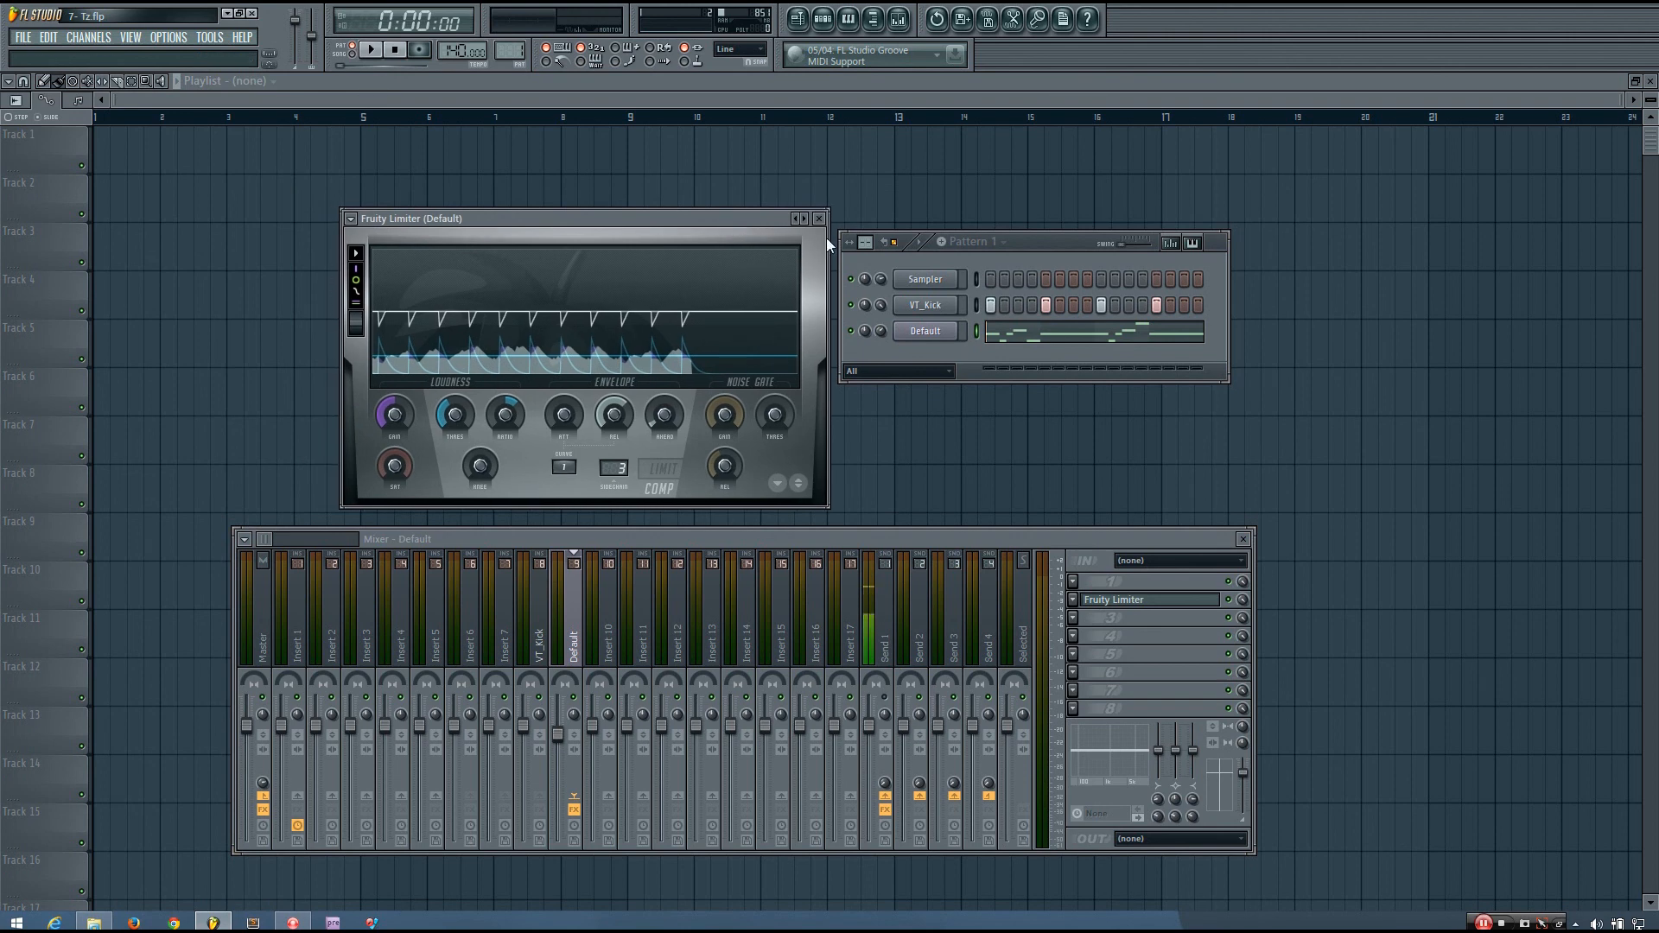
pyautogui.moveTo(1050, 246); pyautogui.dragTo(1051, 257)
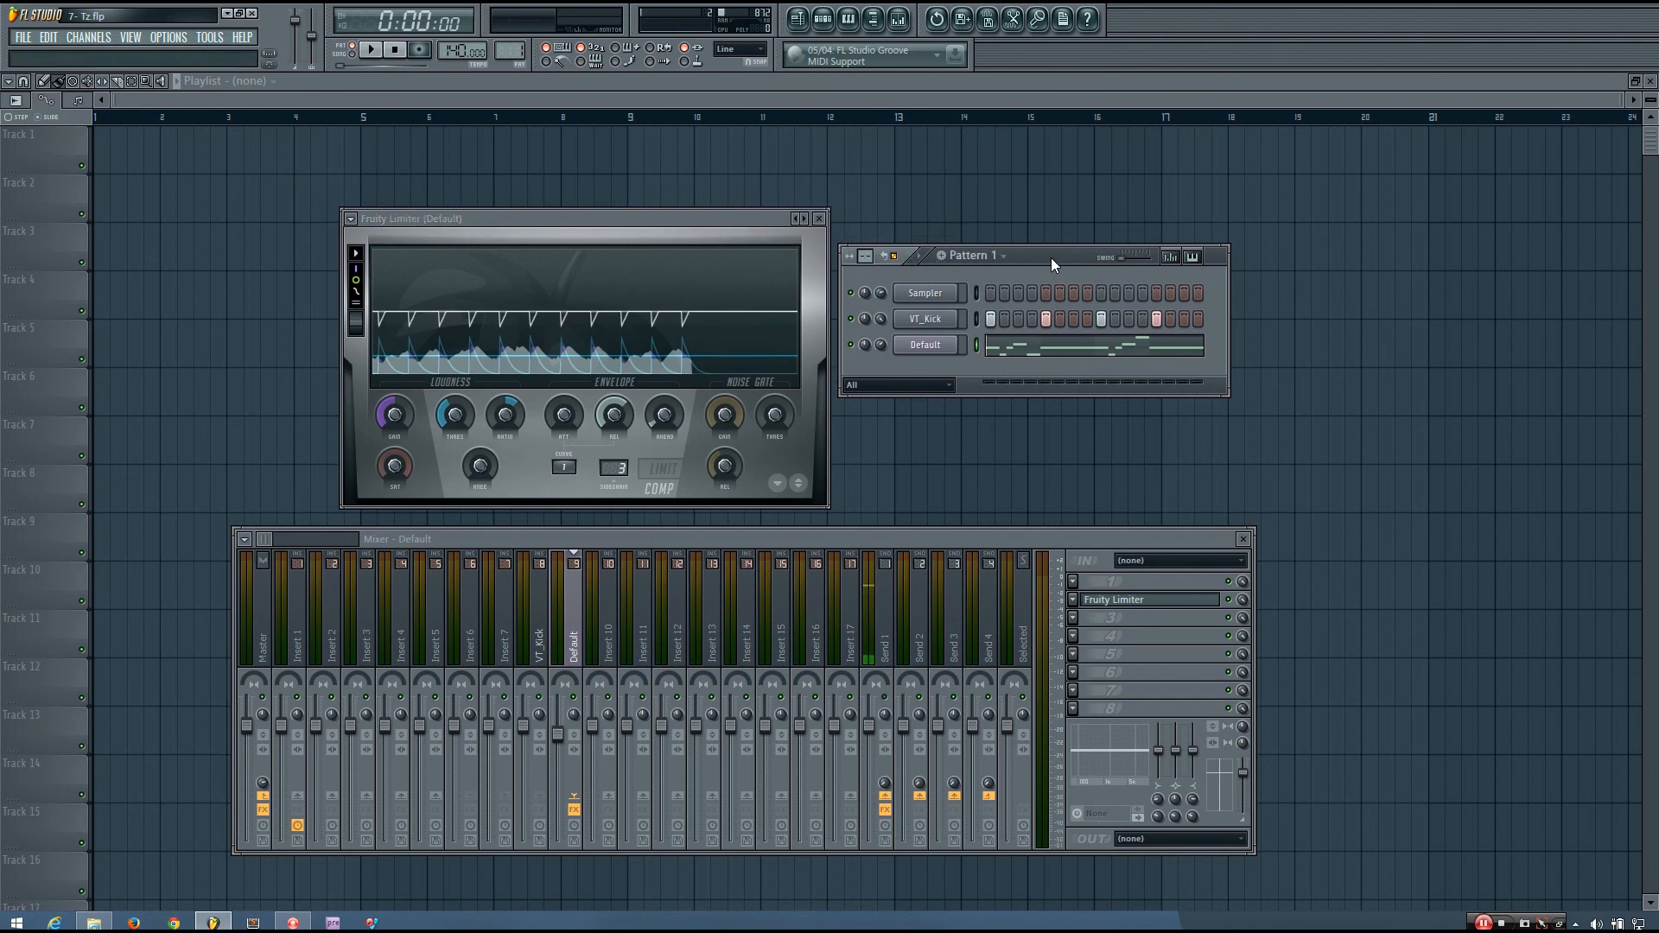